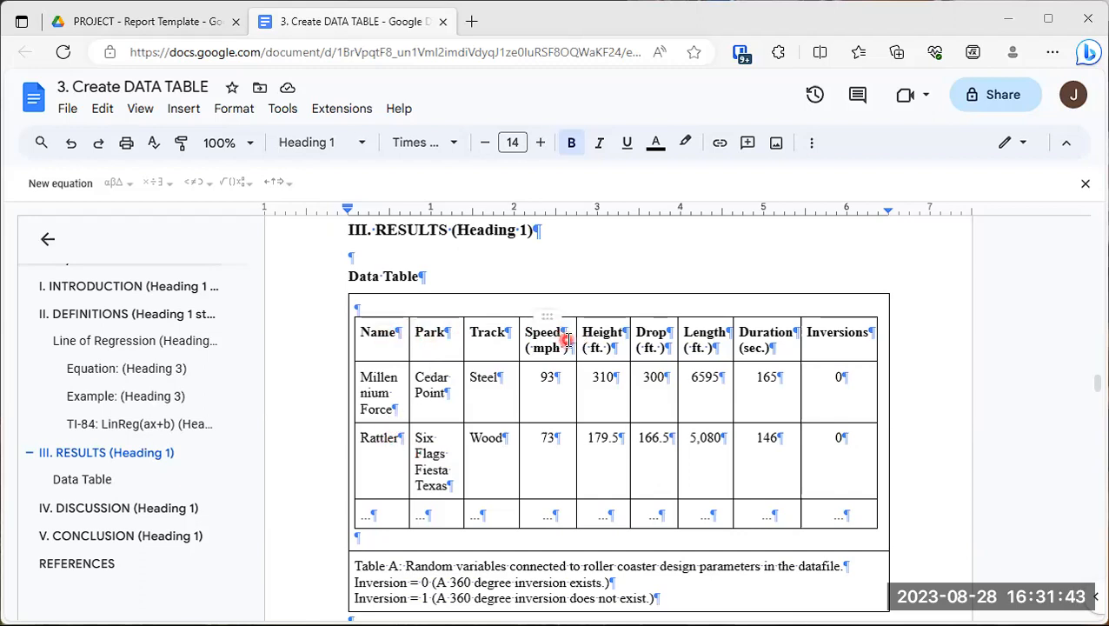
Review the Data Table, its Table A caption and the qualitative and quantitative variable lists below it.
scroll(566, 340, "down", 3)
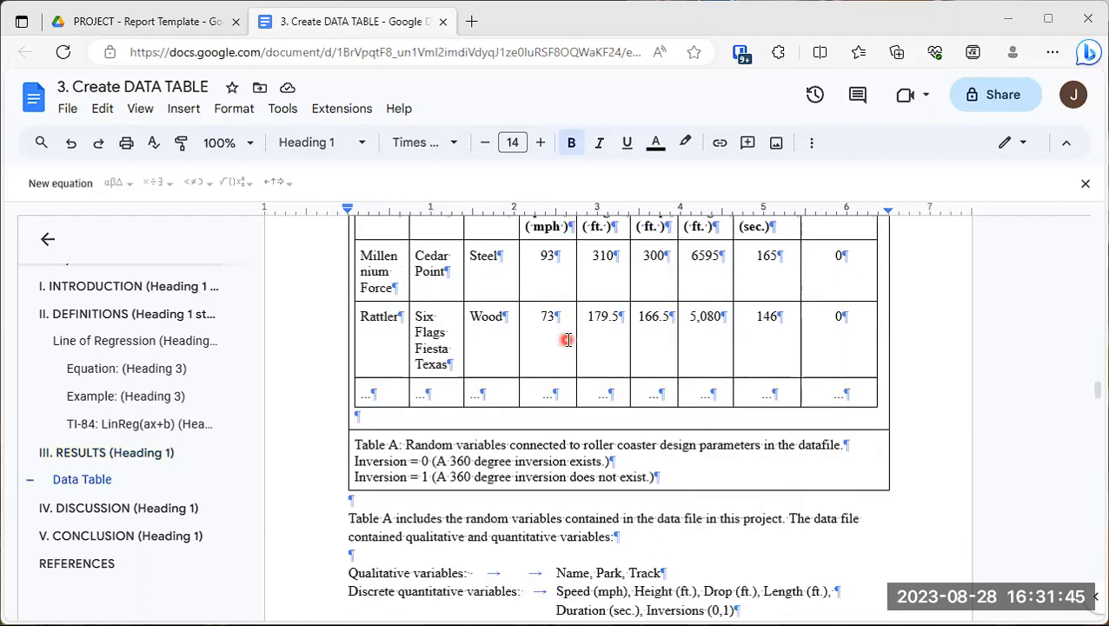
scroll(566, 340, "down", 5)
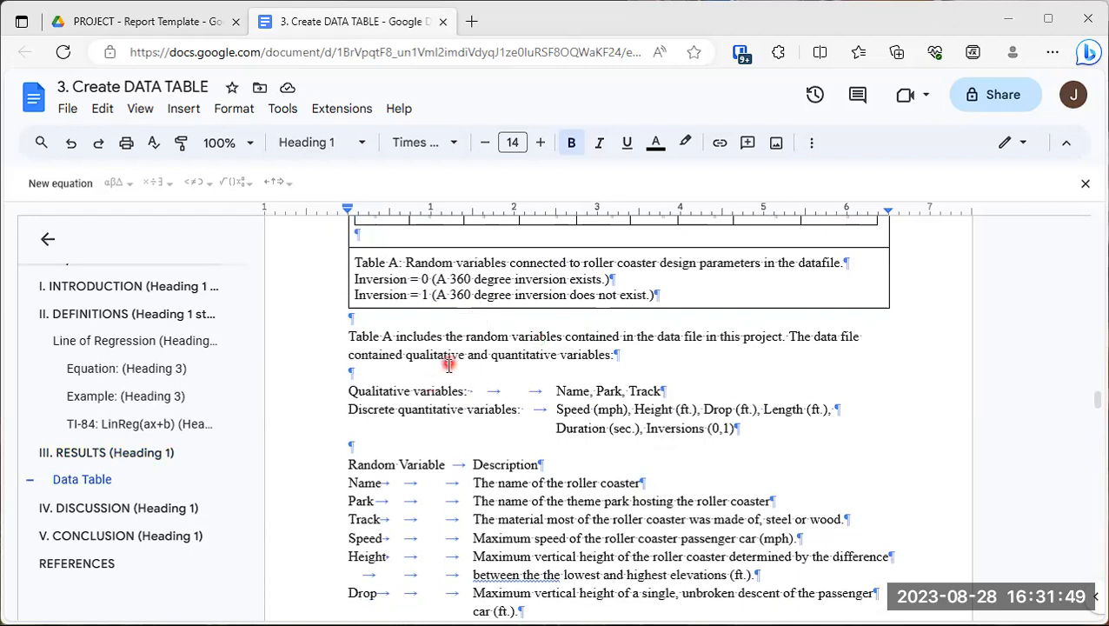
scroll(418, 359, "down", 2)
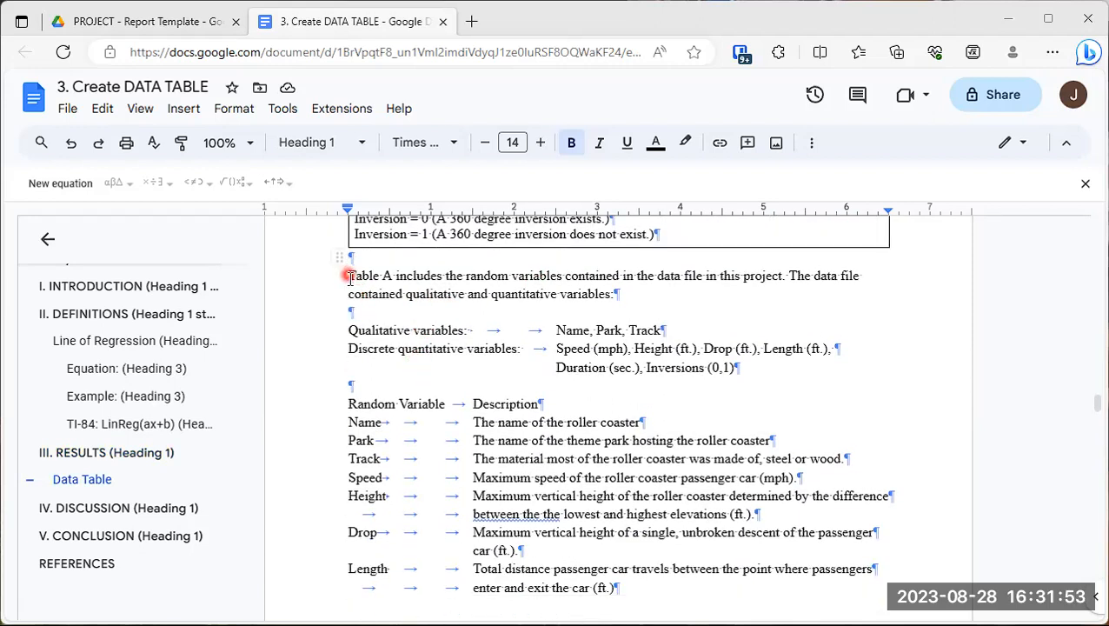
scroll(349, 287, "up", 2)
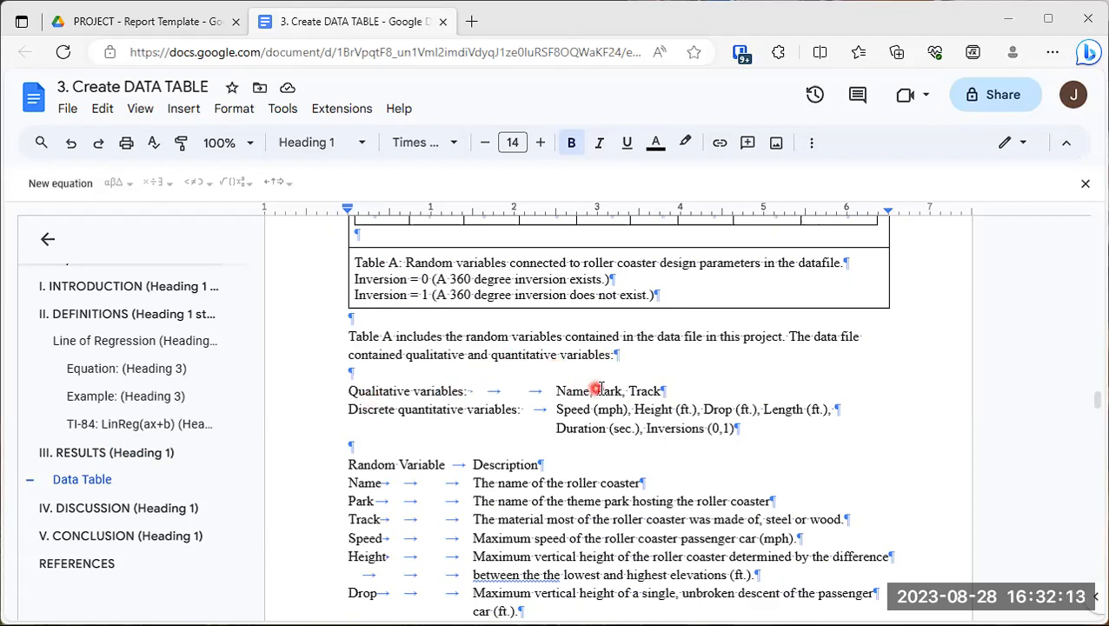
scroll(653, 383, "up", 3)
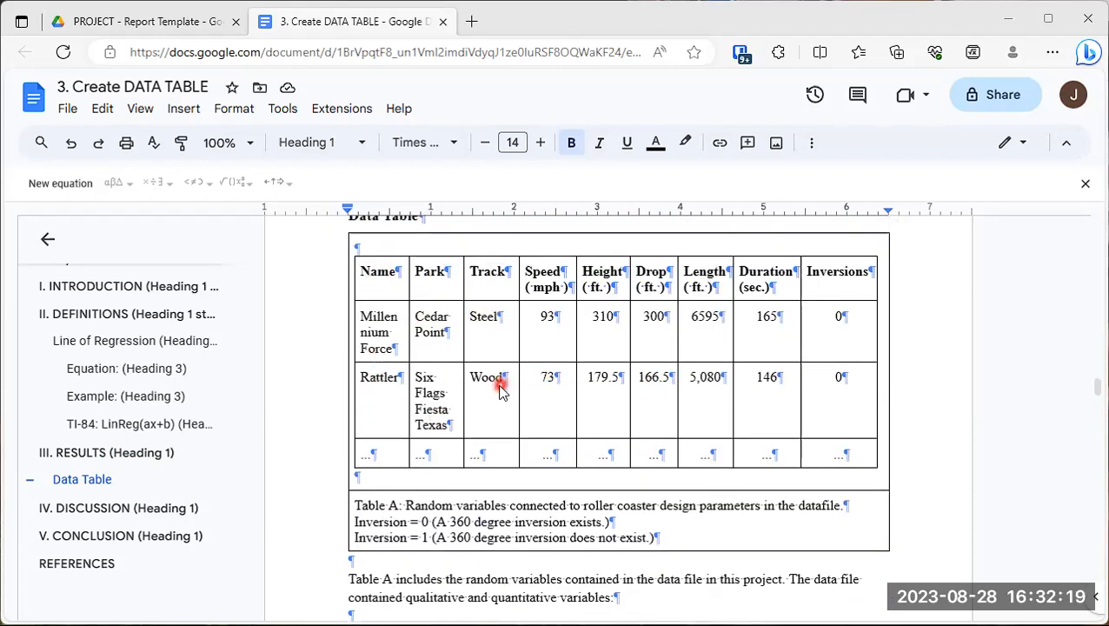
scroll(495, 339, "down", 3)
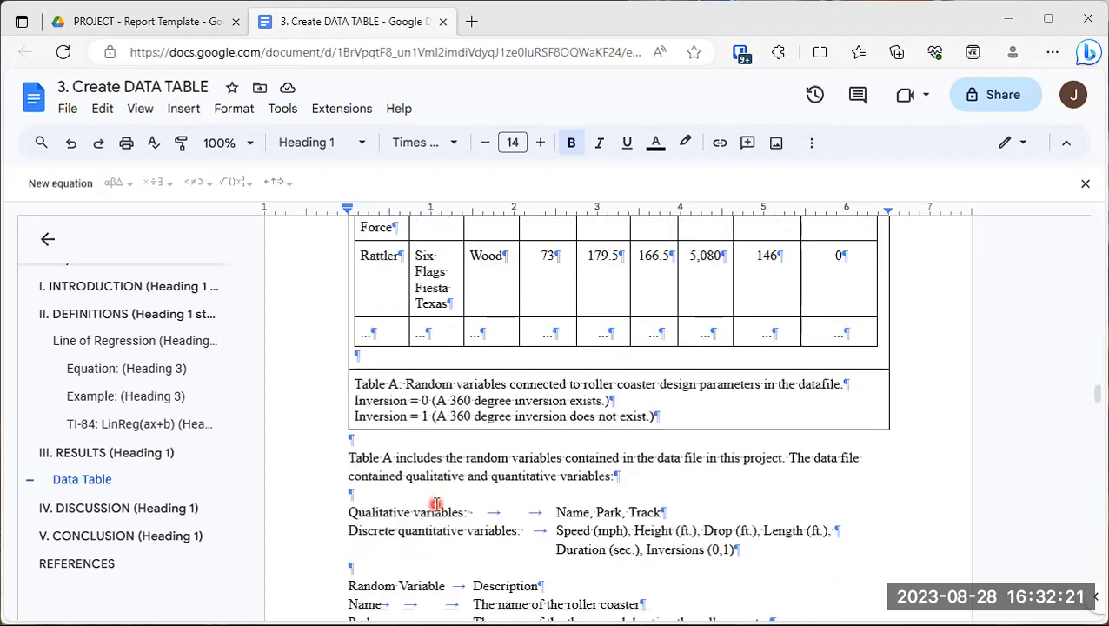
scroll(365, 486, "down", 2)
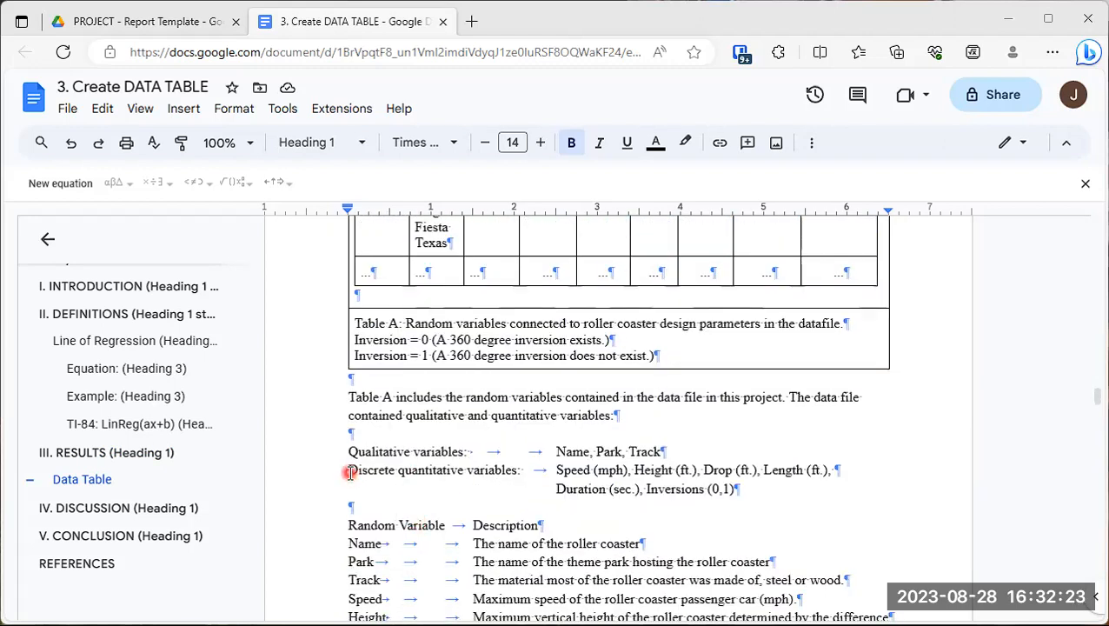
scroll(520, 471, "up", 4)
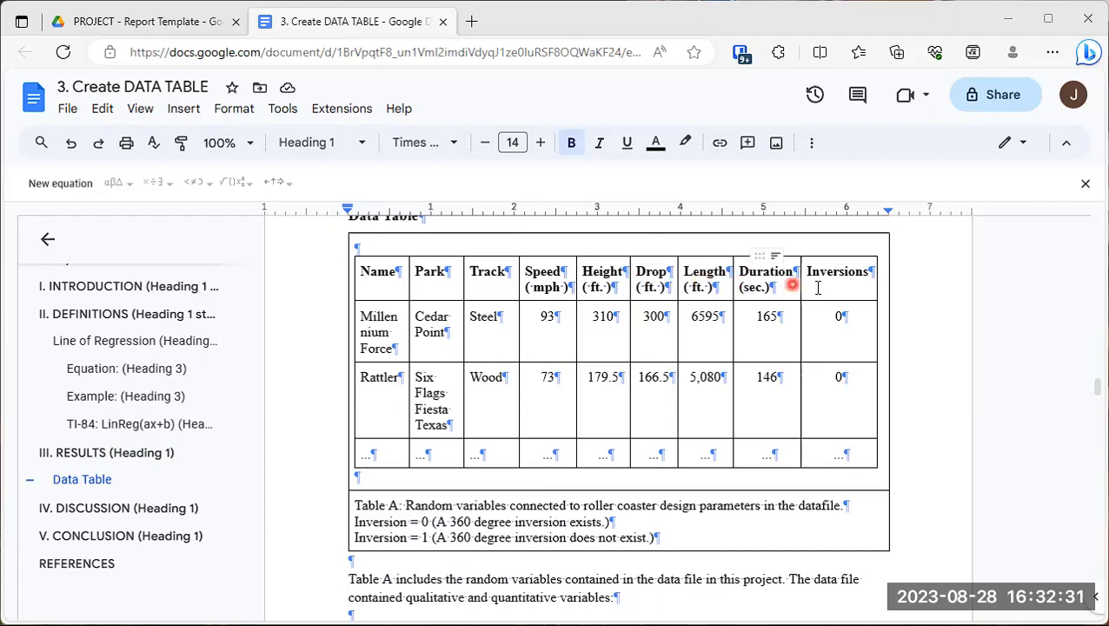
scroll(753, 285, "down", 1)
scroll(754, 285, "down", 2)
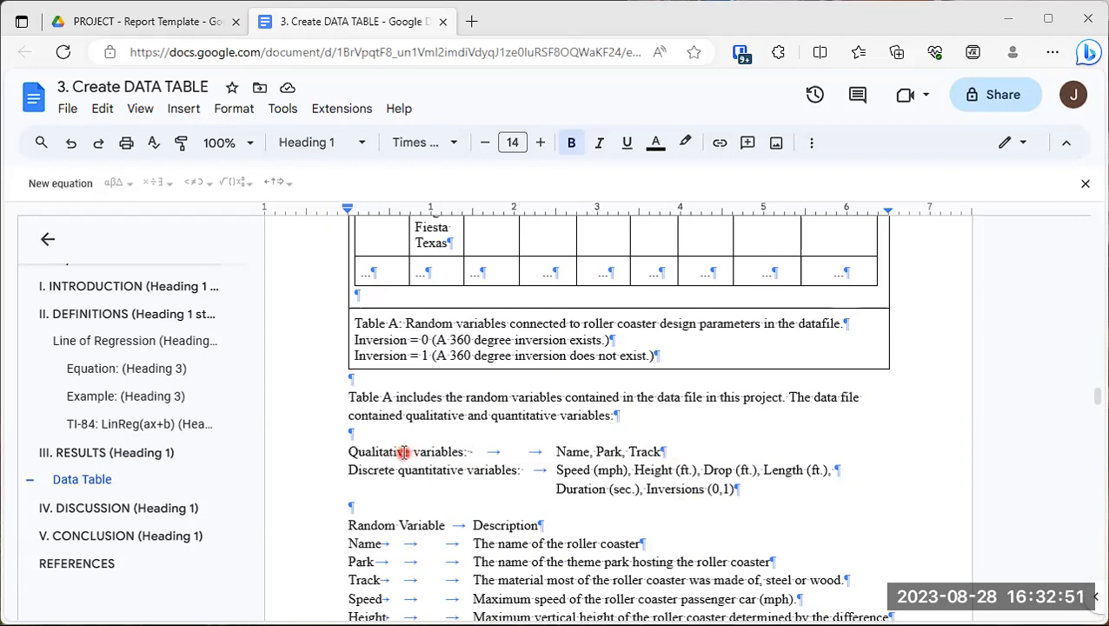
Move ", Inversions (0,1)" from the discrete quantitative variables to the end of the qualitative variables, after "Track".
left_click(680, 452)
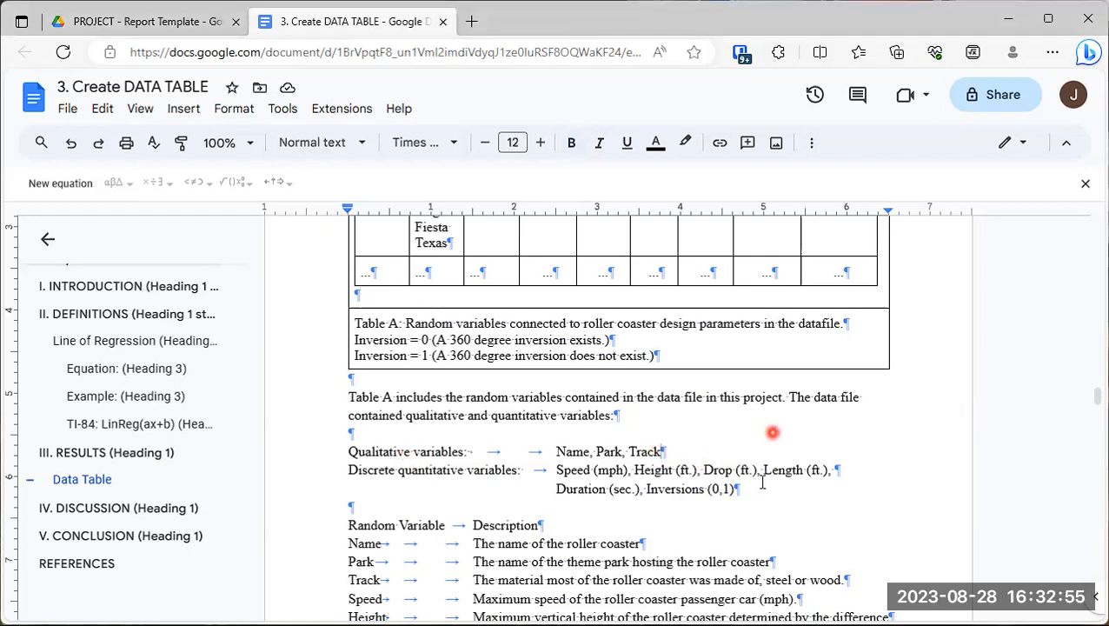
left_click_drag(739, 490, 639, 489)
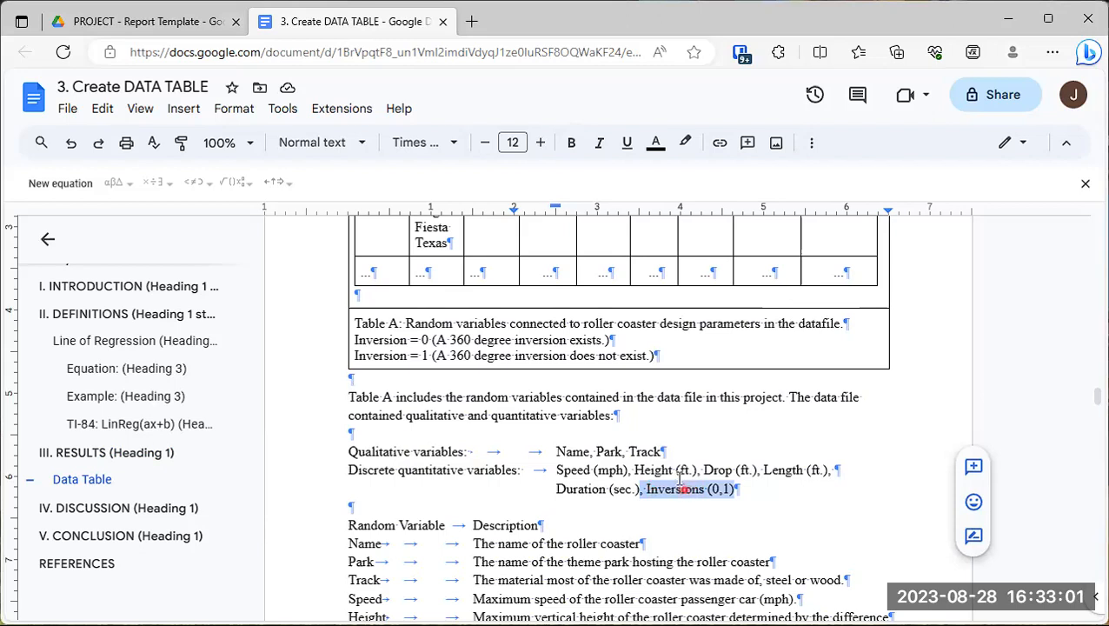
left_click_drag(668, 453, 664, 452)
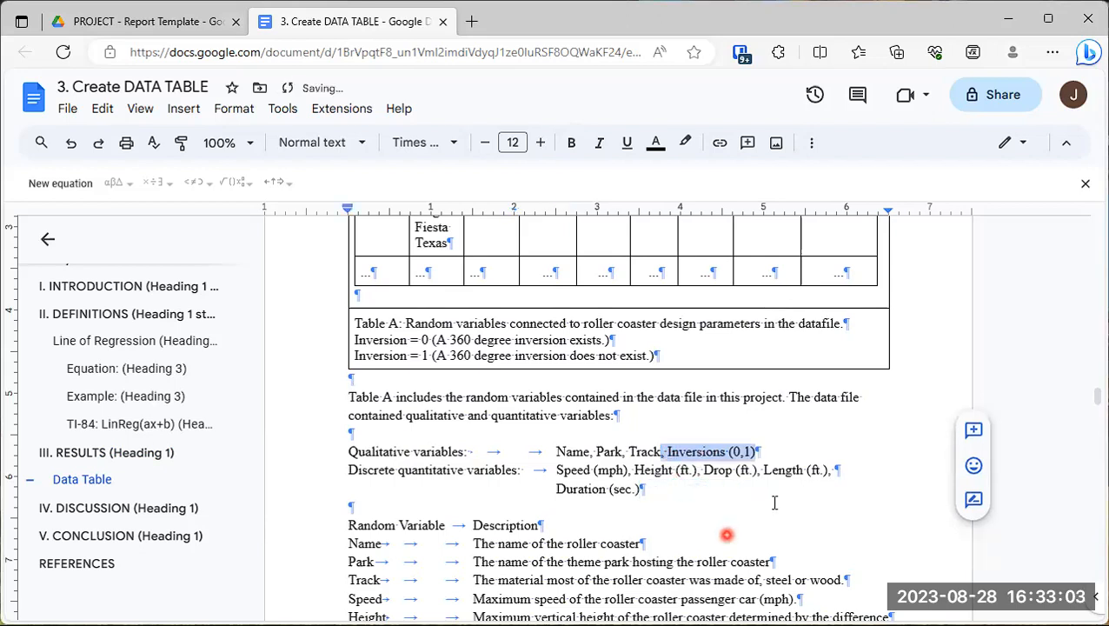
left_click(735, 451)
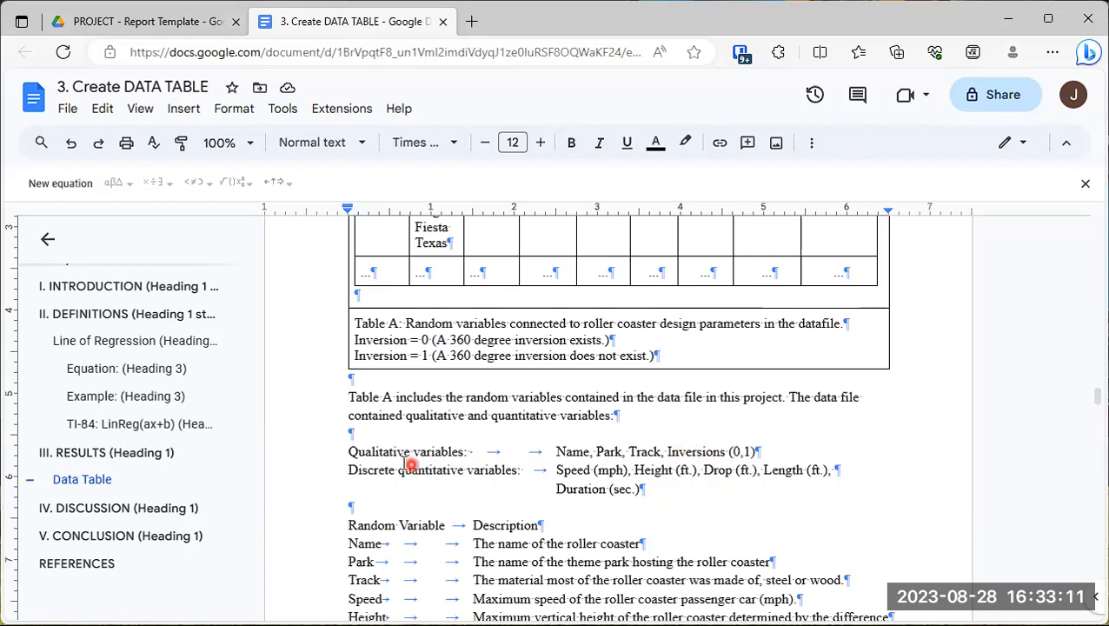
Underline the "Random Variable" and "Description" headings above the variable descriptions.
scroll(763, 407, "down", 1)
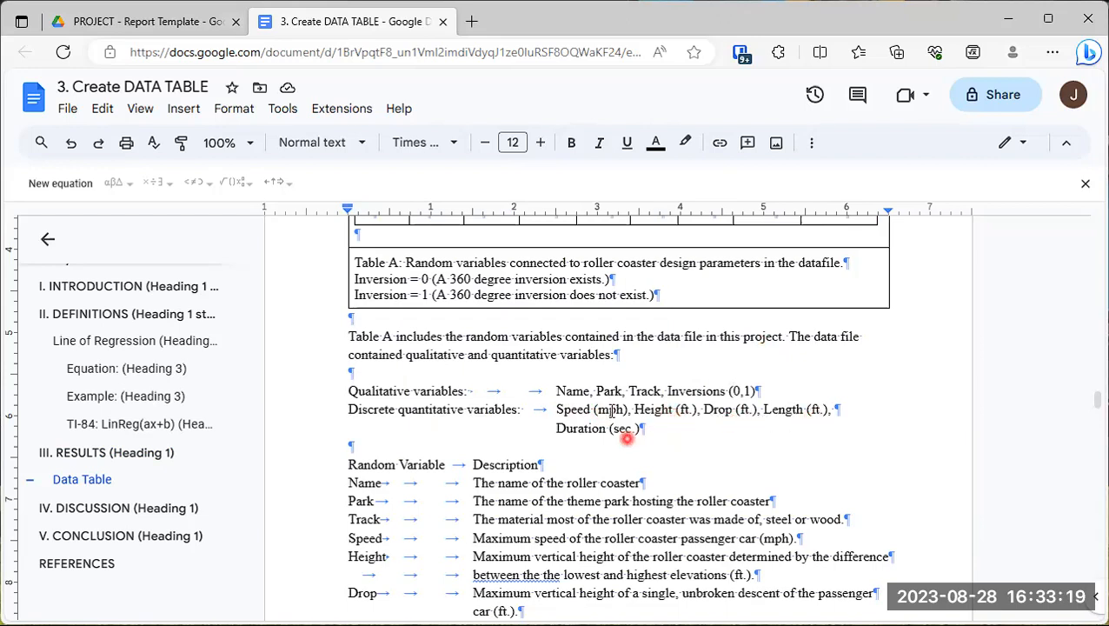
scroll(674, 382, "down", 1)
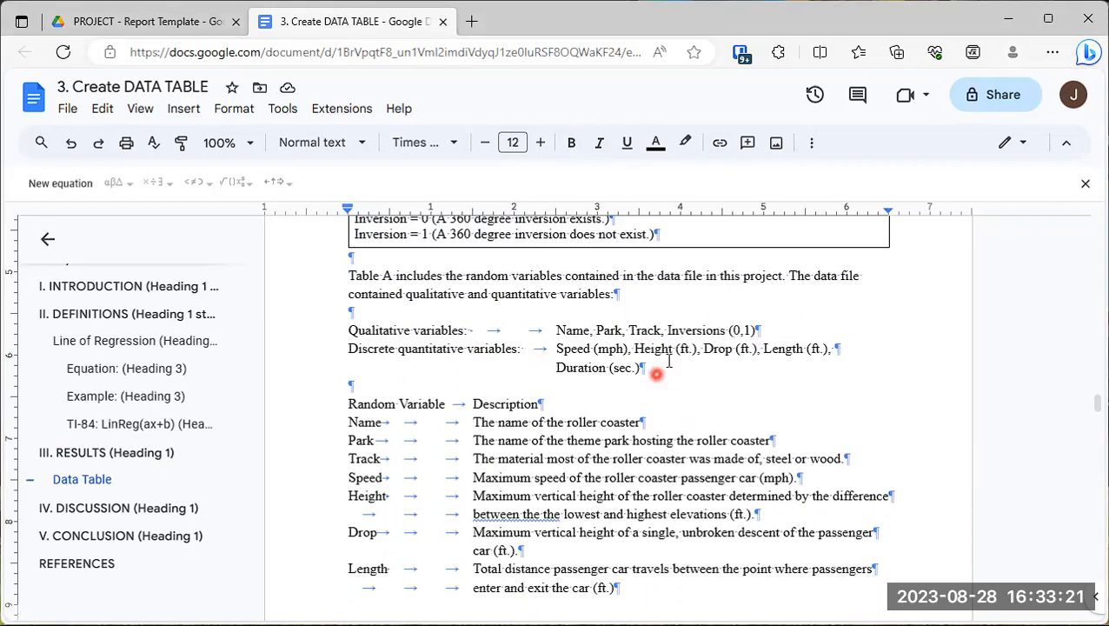
left_click_drag(348, 403, 426, 400)
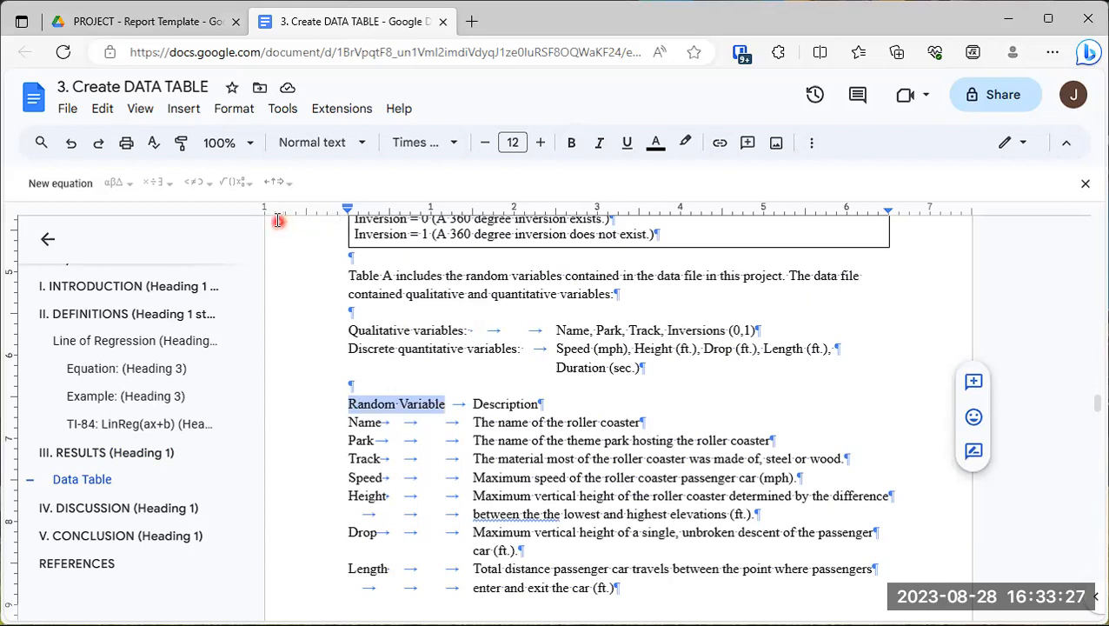
left_click(627, 146)
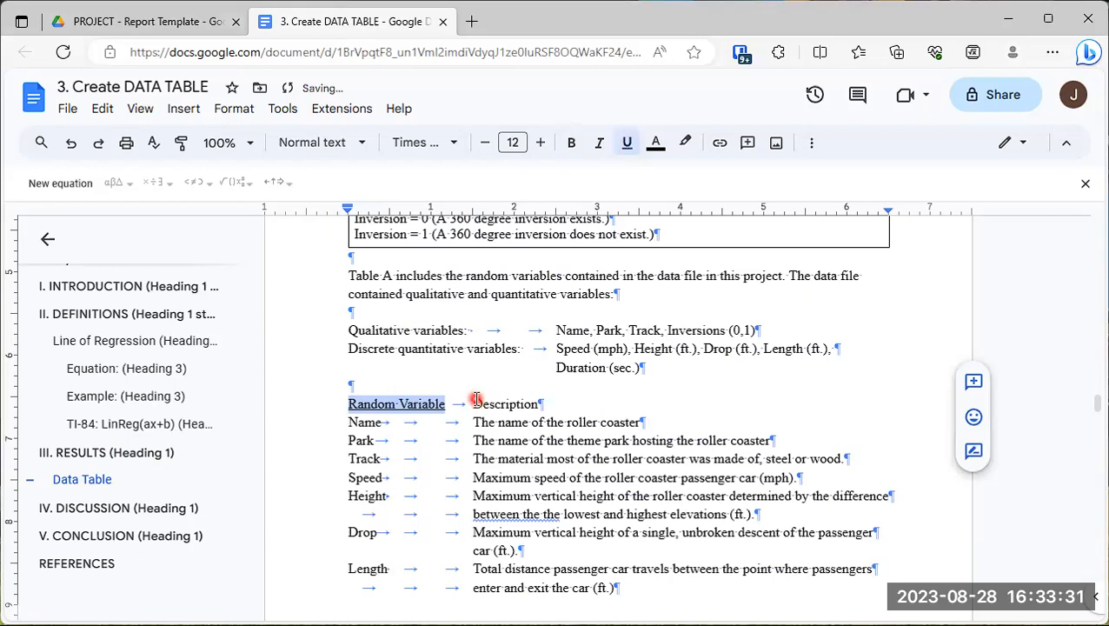
left_click_drag(475, 403, 544, 404)
left_click_drag(348, 403, 473, 403)
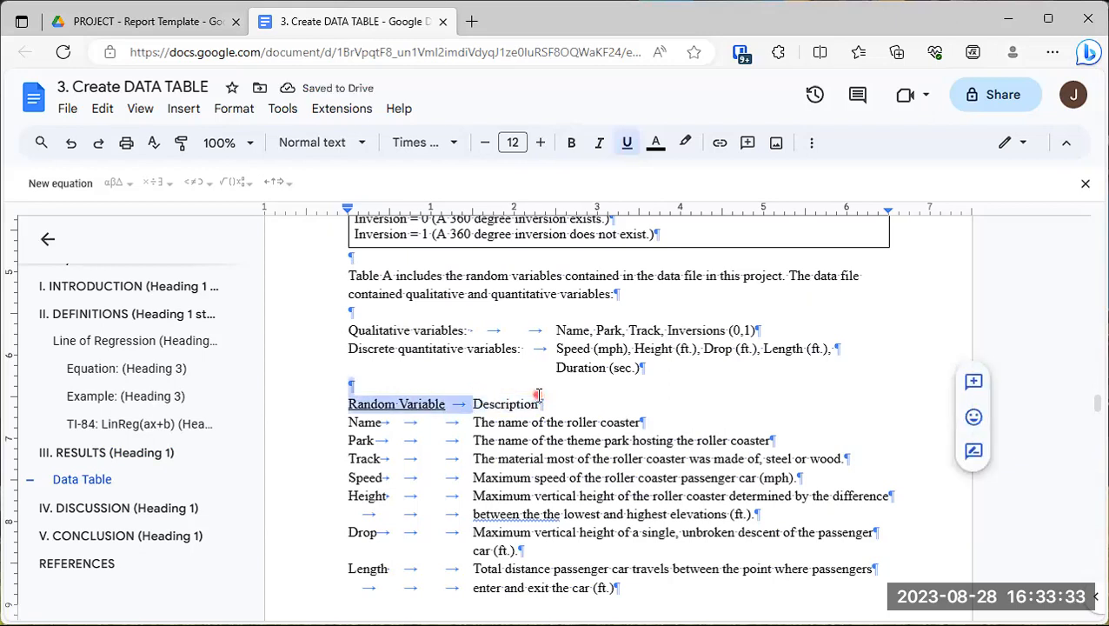
left_click(627, 146)
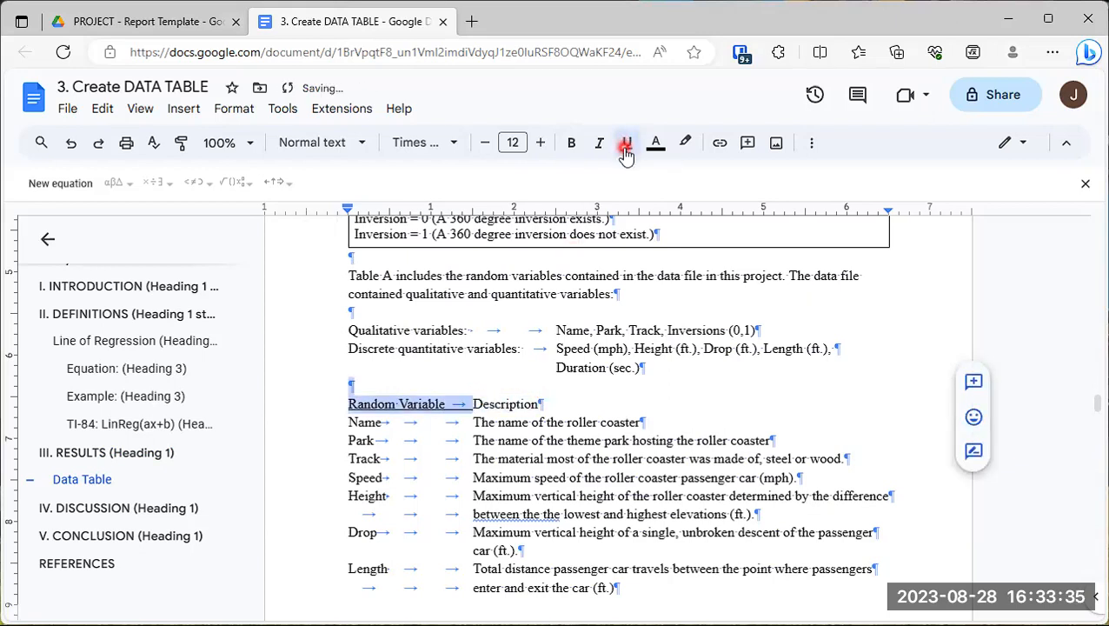
left_click_drag(540, 403, 474, 403)
left_click(627, 142)
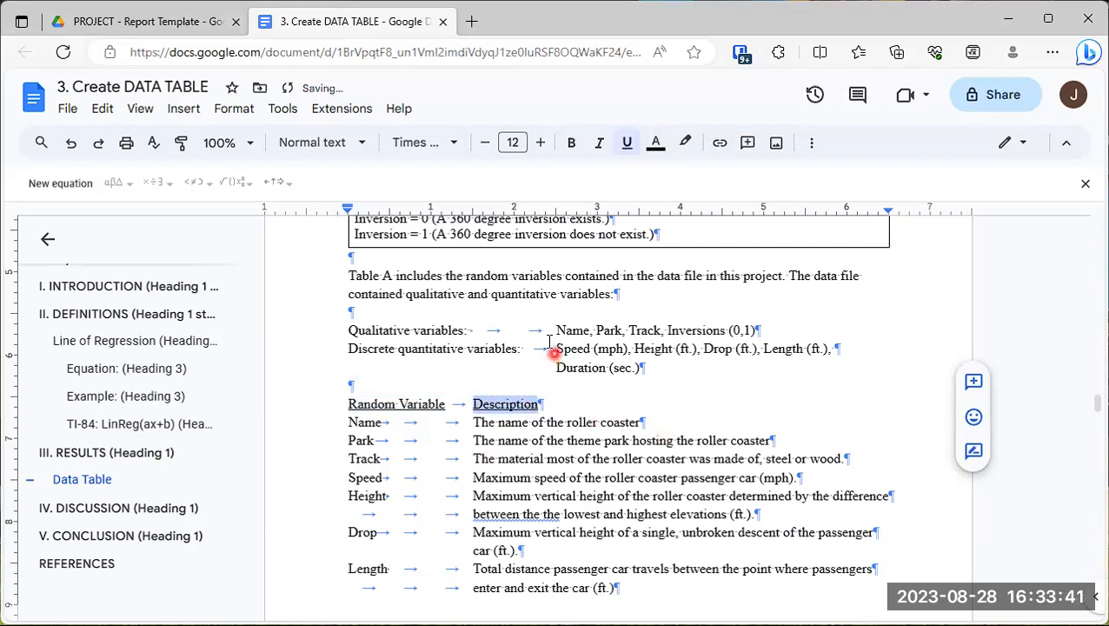
Check whether the display of non-printing characters is enabled.
left_click(140, 110)
left_click(161, 293)
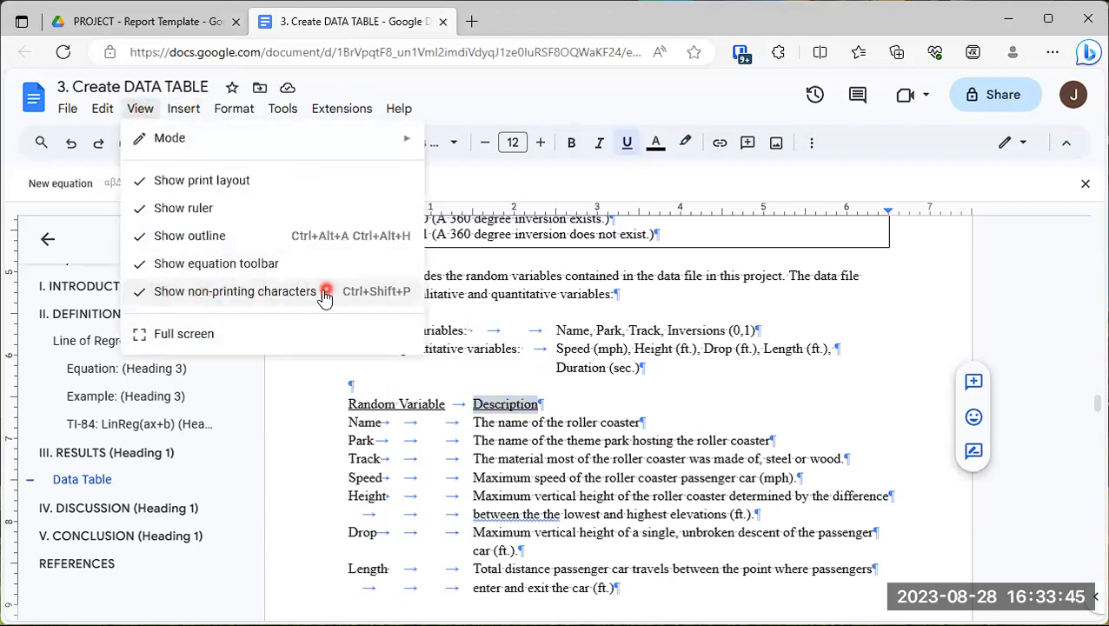
left_click(550, 346)
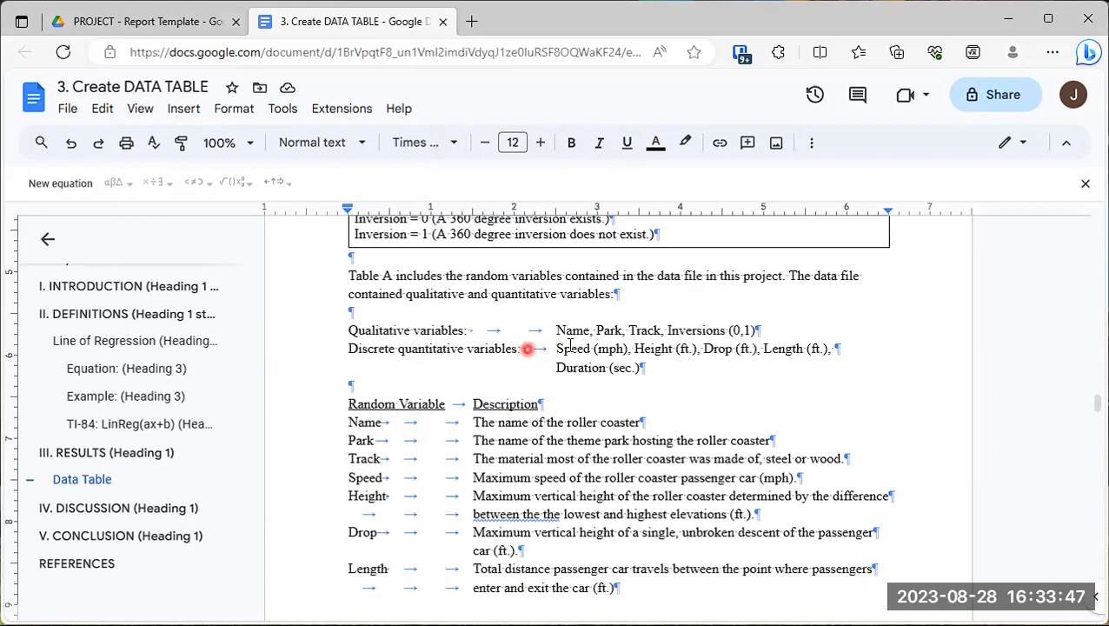
Insert a tab after "Duration (sec.)" and delete it again.
left_click(666, 370)
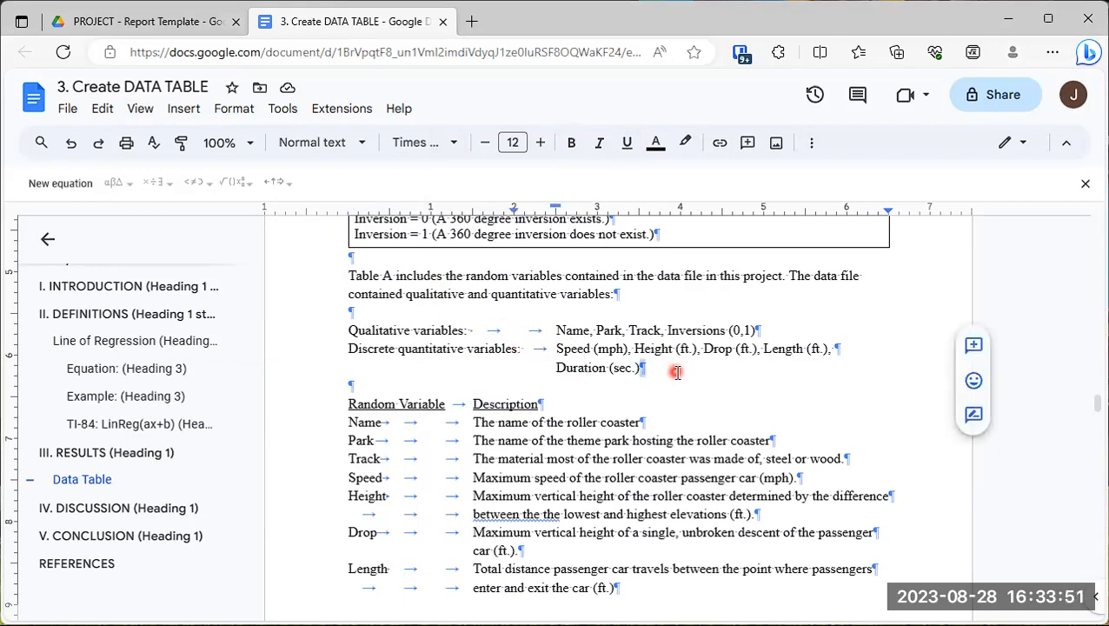
key("Delete")
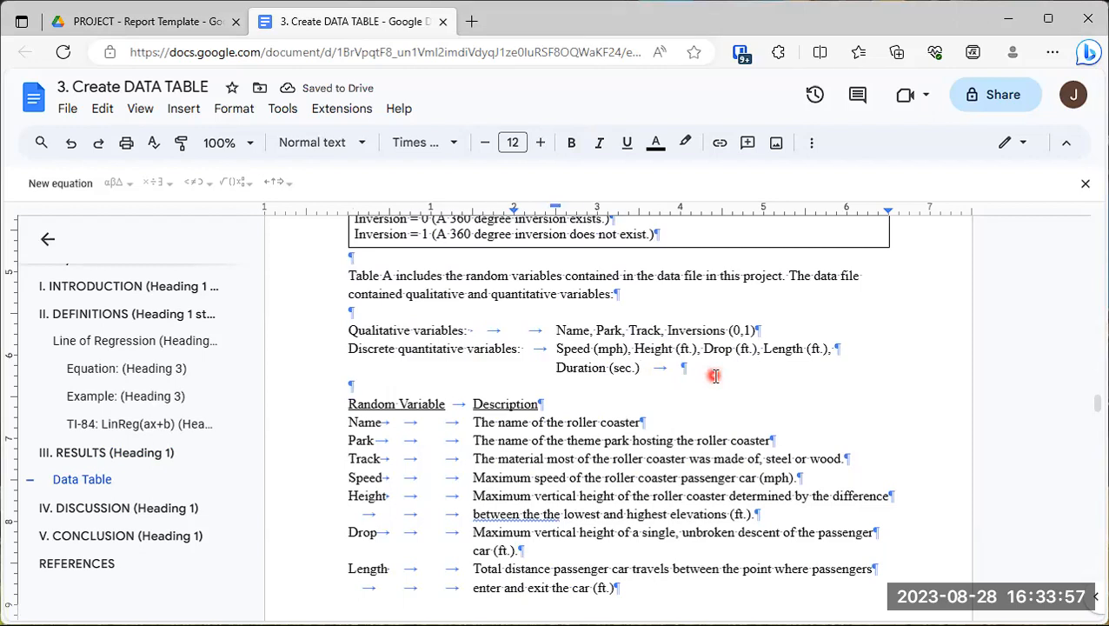
key("BackSpace")
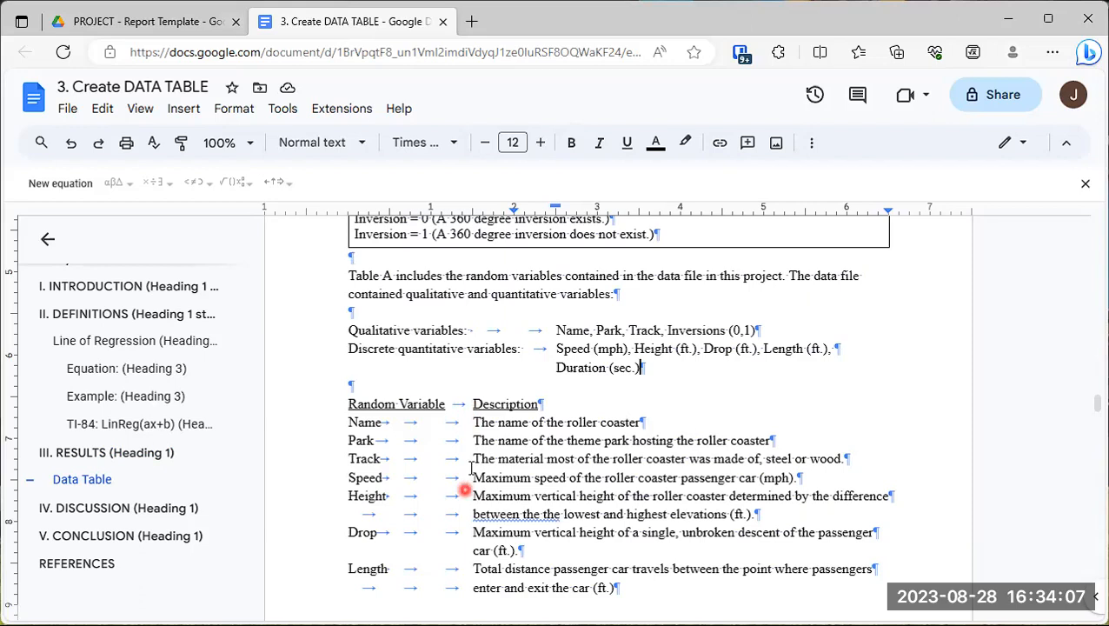
Make the variable name "Name" bold and end its description with a period.
scroll(519, 424, "down", 1)
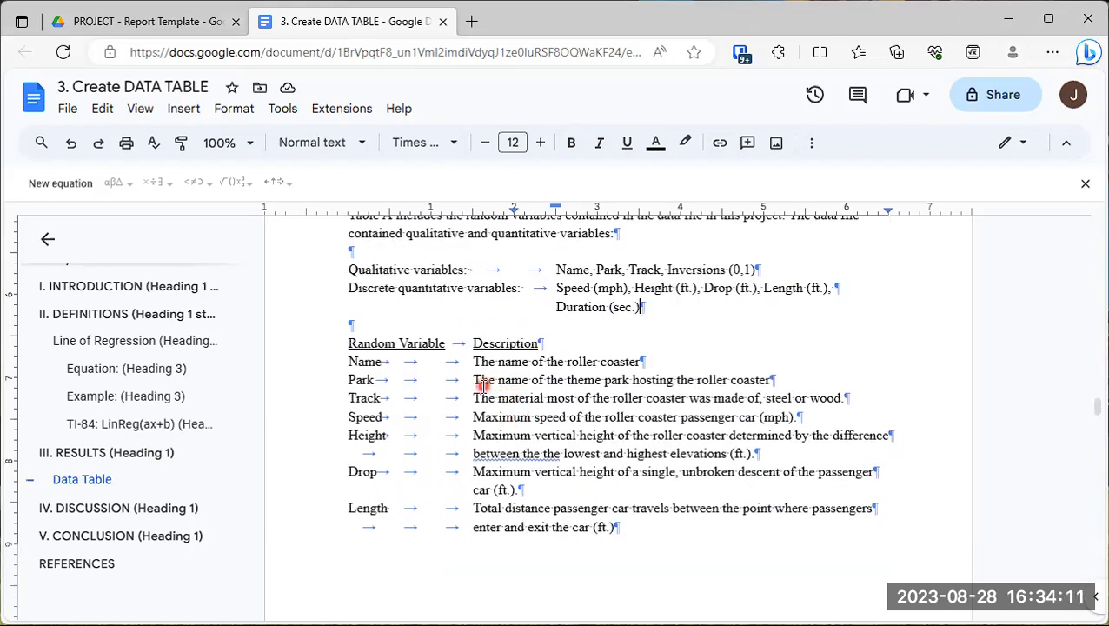
left_click(341, 344)
left_click_drag(346, 361, 380, 362)
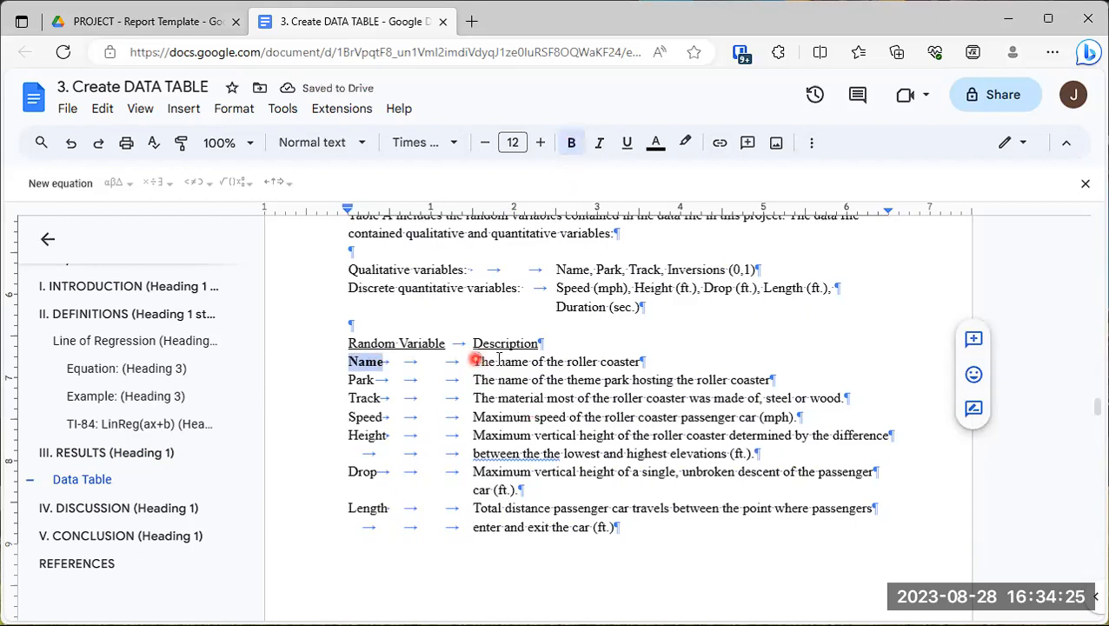
left_click(661, 360)
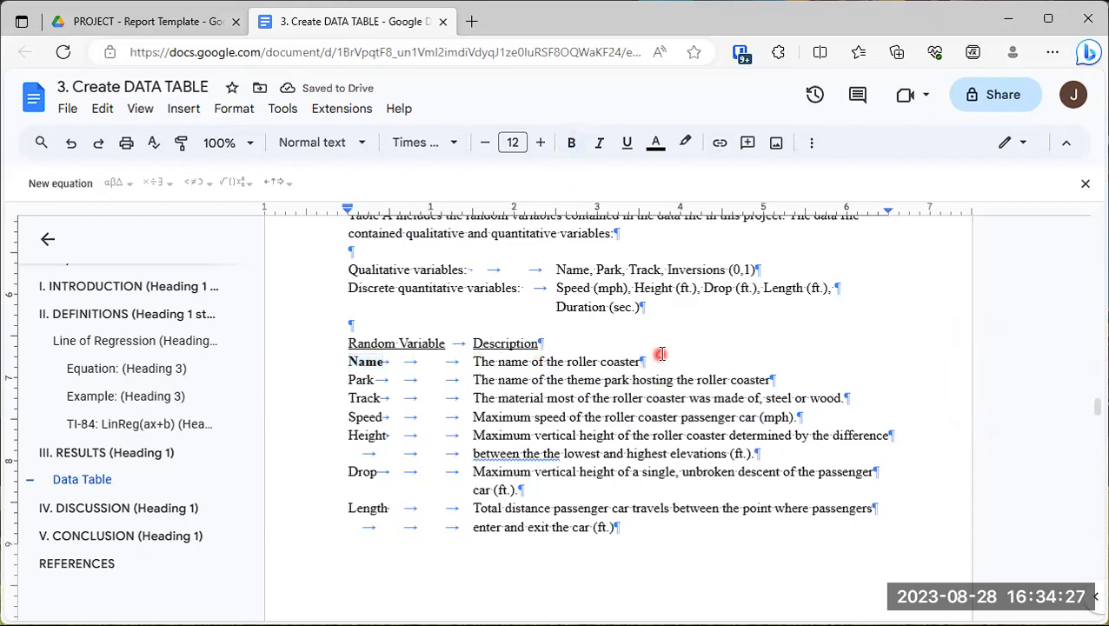
type(".")
Make the variable name "Park" bold and add a period at the end of its description.
left_click_drag(349, 380, 372, 379)
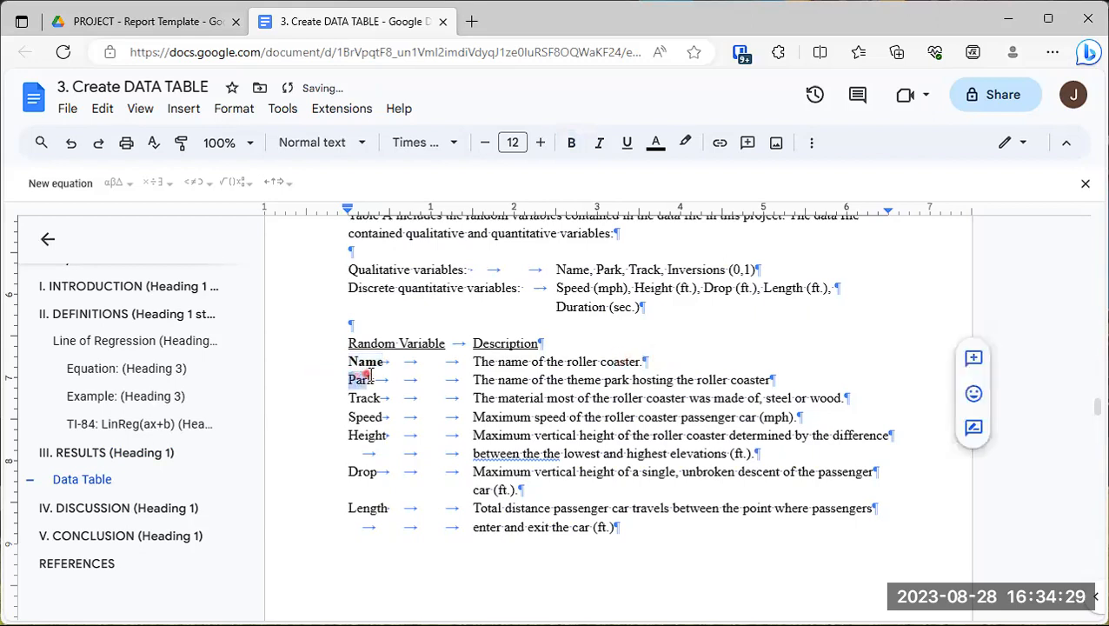
left_click(571, 141)
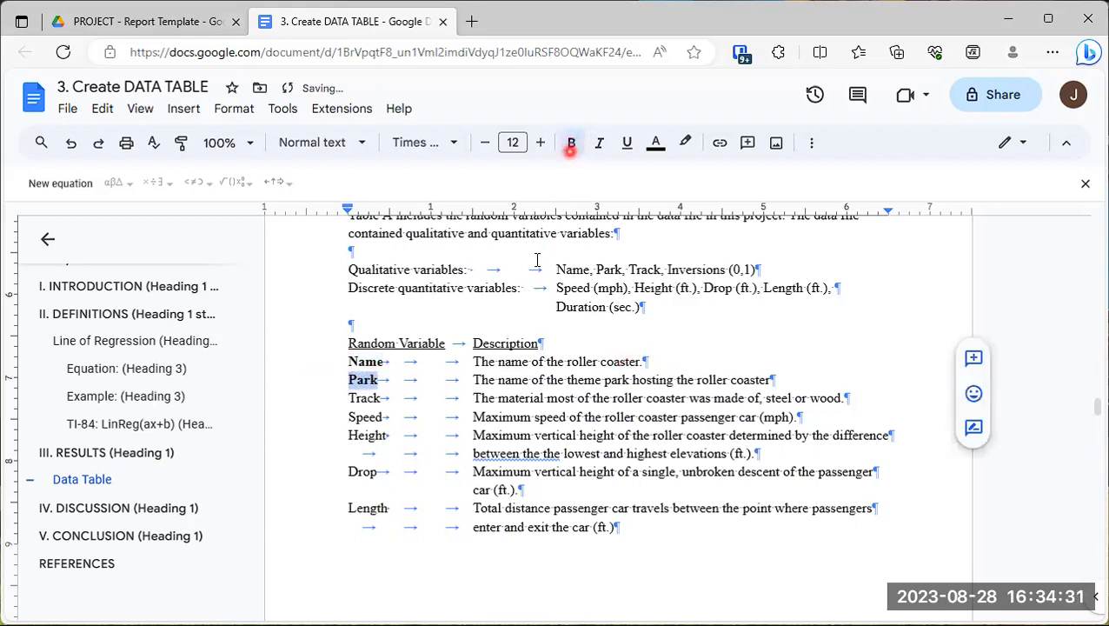
left_click_drag(475, 380, 775, 380)
left_click(774, 380)
type(".")
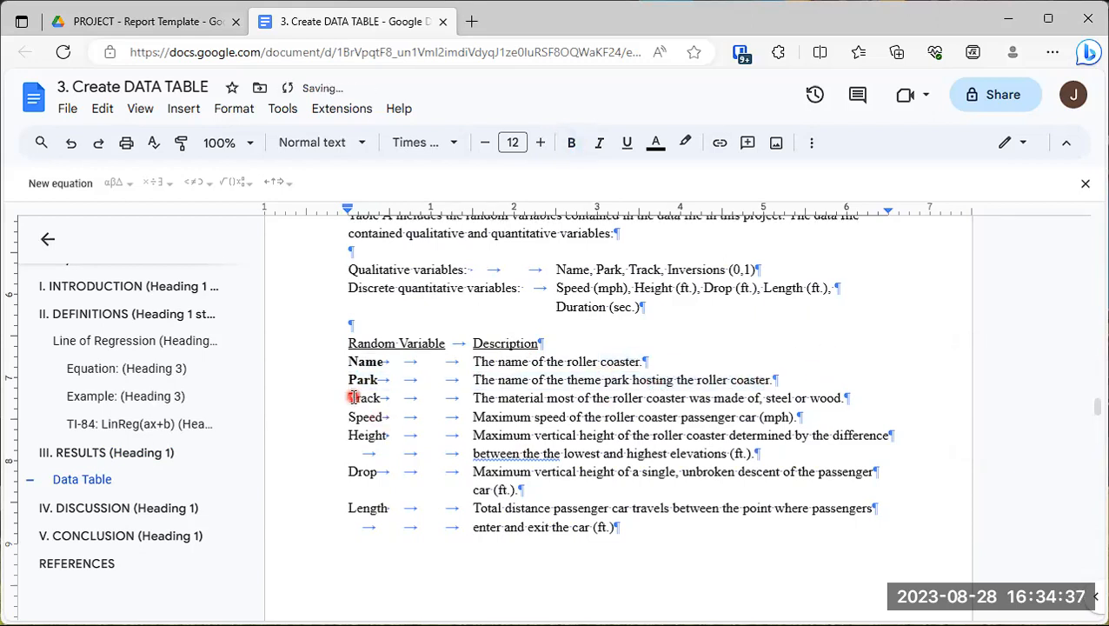
Make the variable names "Track" and "Speed" bold in the random variable list.
left_click_drag(348, 398, 384, 398)
left_click(572, 143)
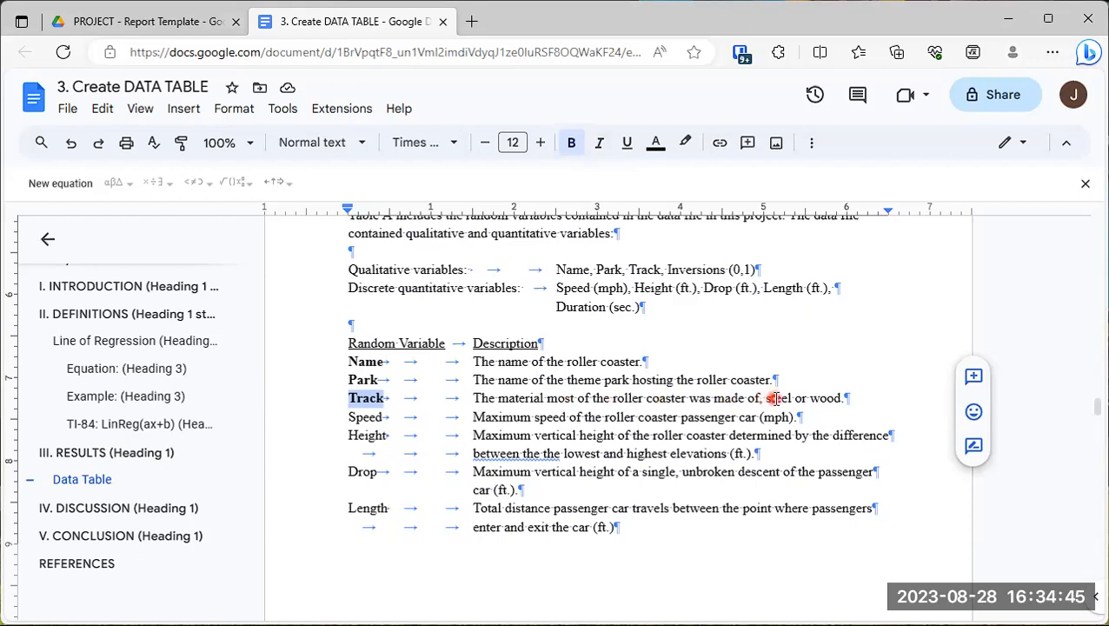
left_click(808, 395)
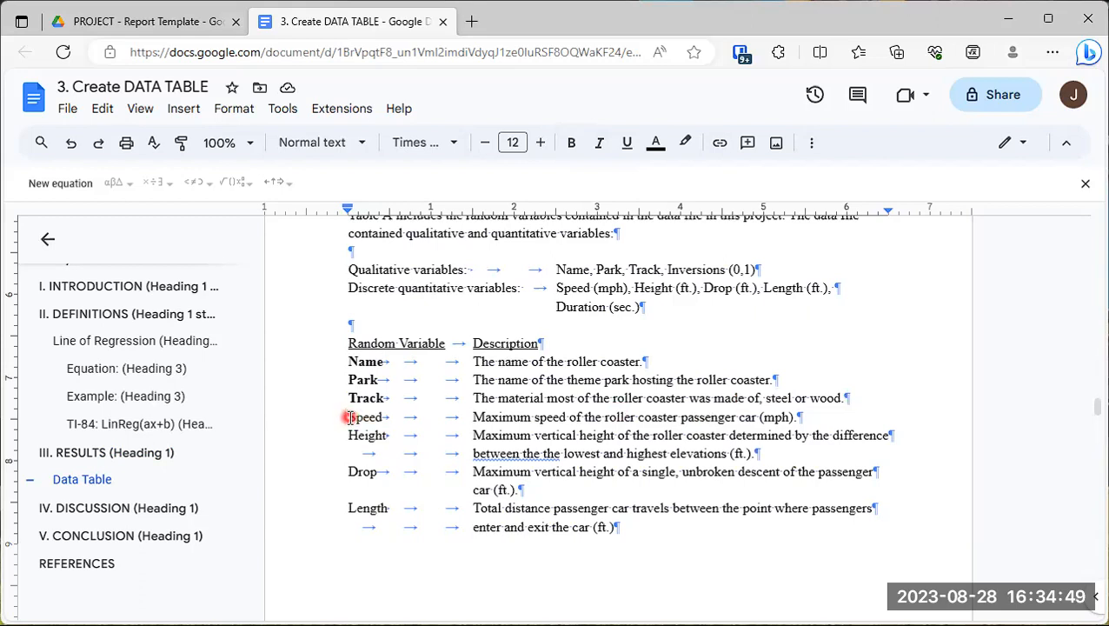
left_click_drag(347, 417, 383, 417)
left_click(569, 146)
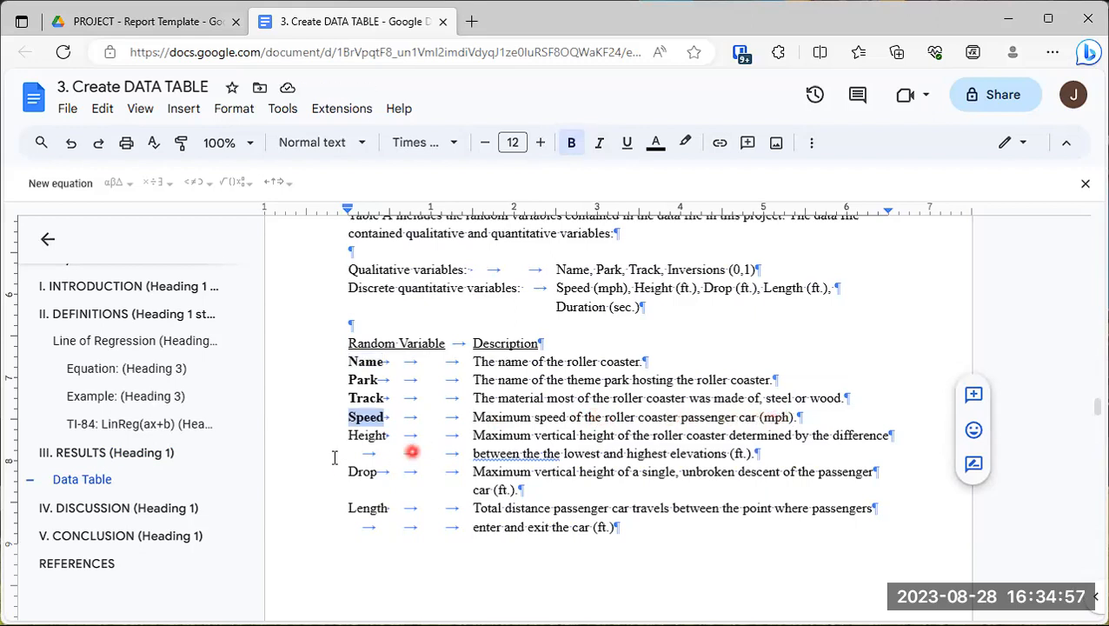
Make the variable name "Height" bold and delete the duplicate "the" in its description.
left_click_drag(346, 434, 372, 435)
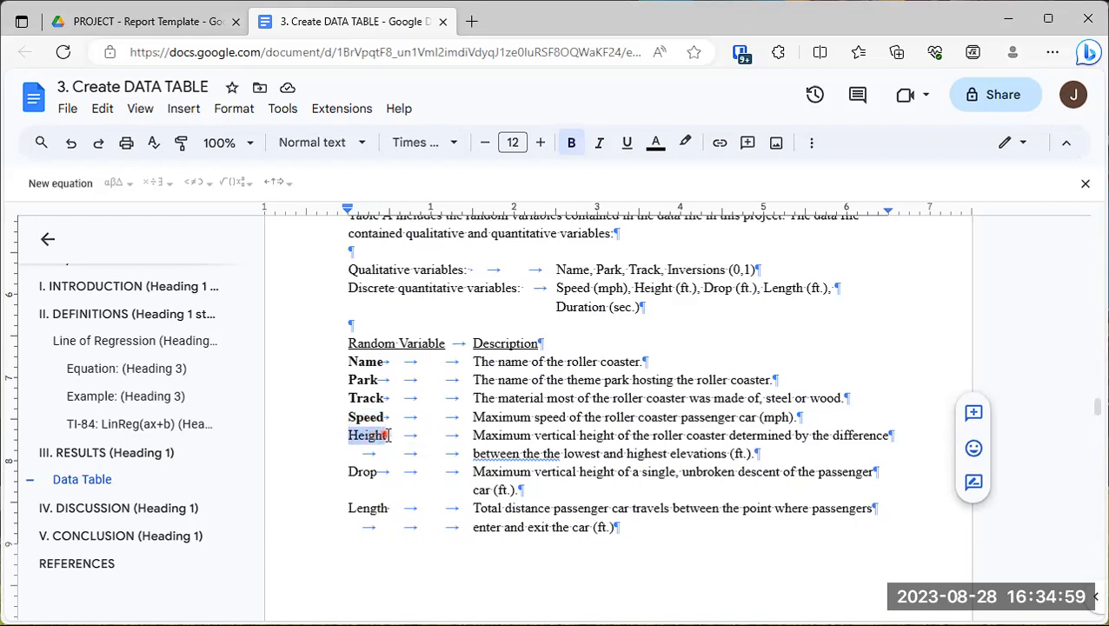
left_click(571, 142)
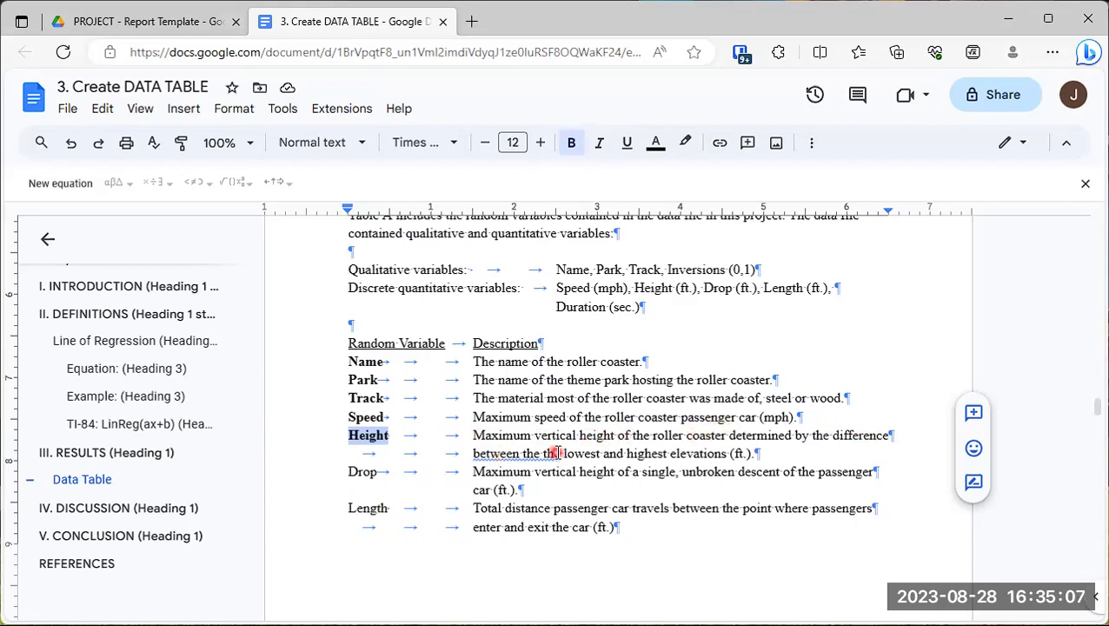
left_click(556, 450)
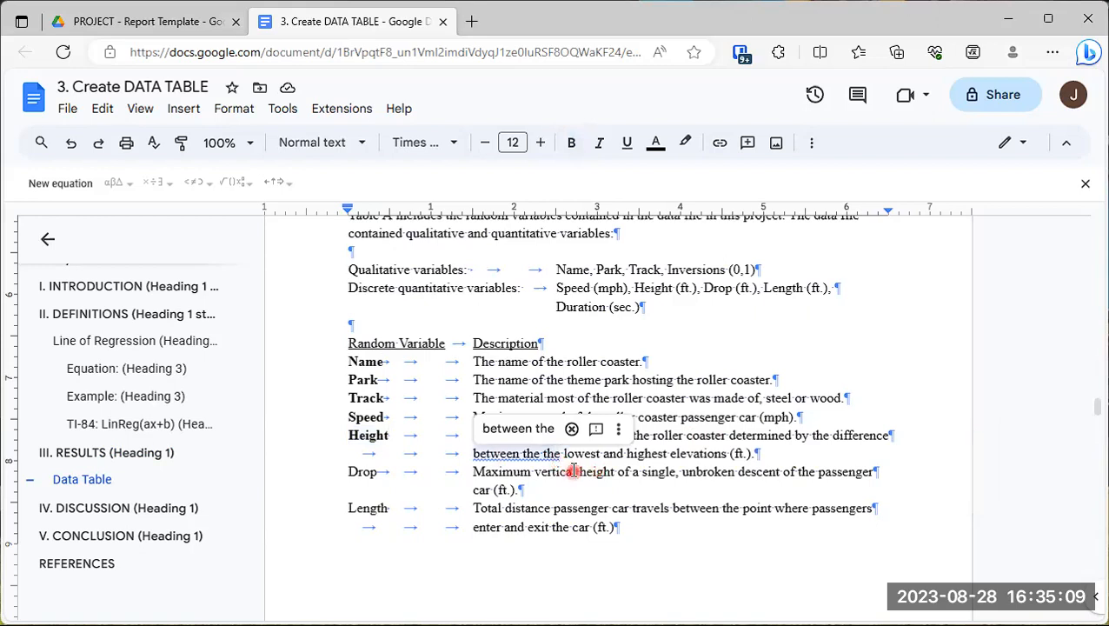
key("BackSpace")
key("BackSpace")
key("BackSpace")
key("BackSpace")
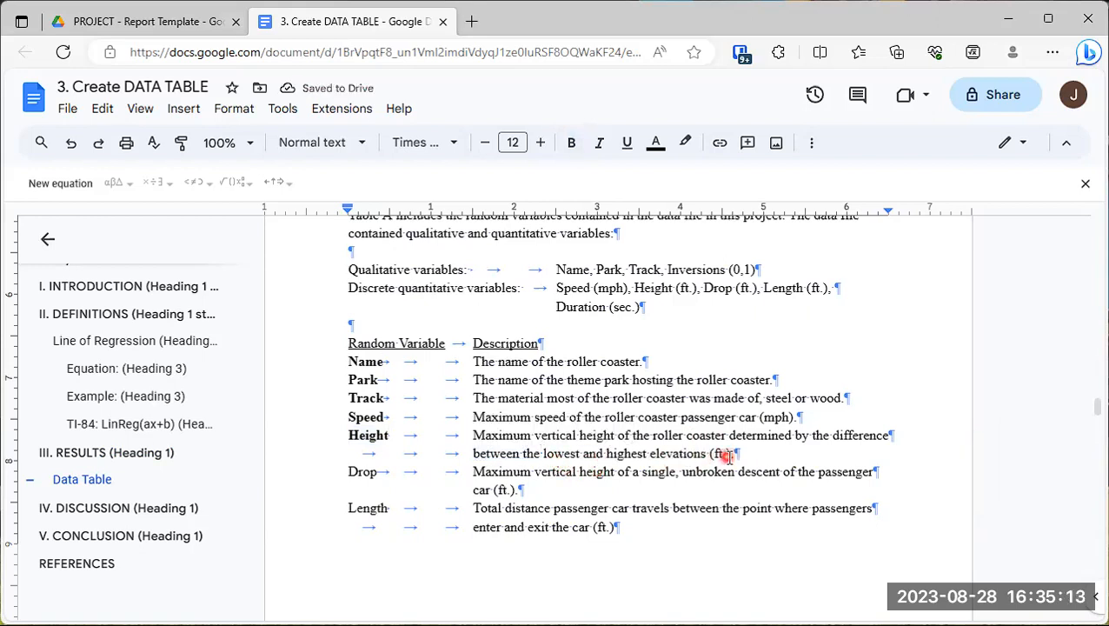
Make the variable names "Drop" and "Length" bold in the random variable list.
left_click(347, 472)
left_click_drag(356, 470, 377, 471)
left_click(570, 144)
left_click(522, 453)
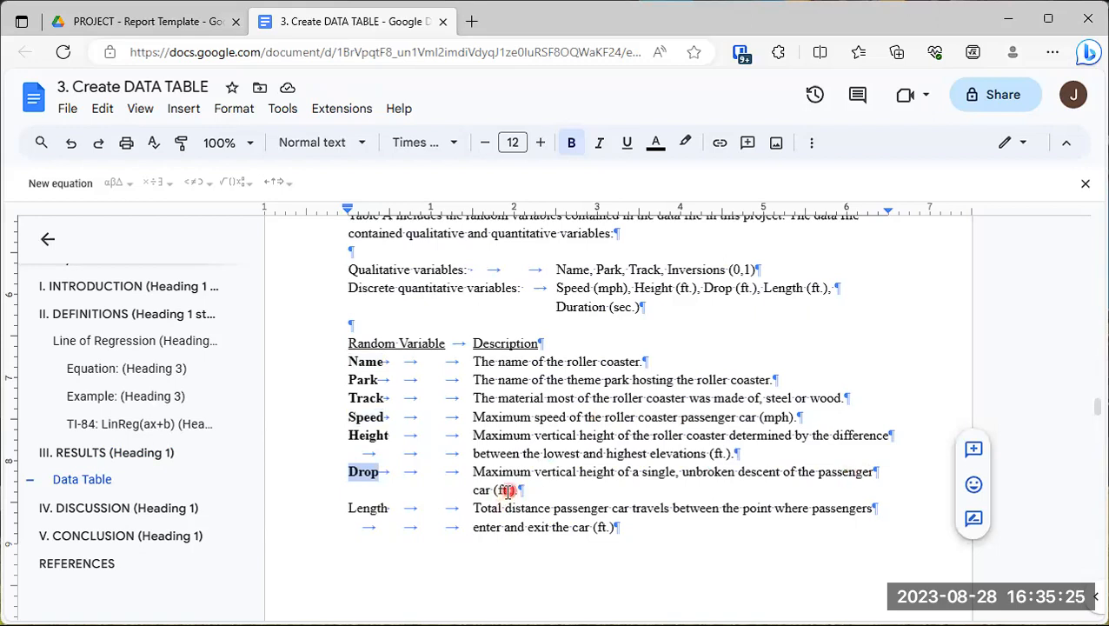
left_click_drag(347, 504, 383, 502)
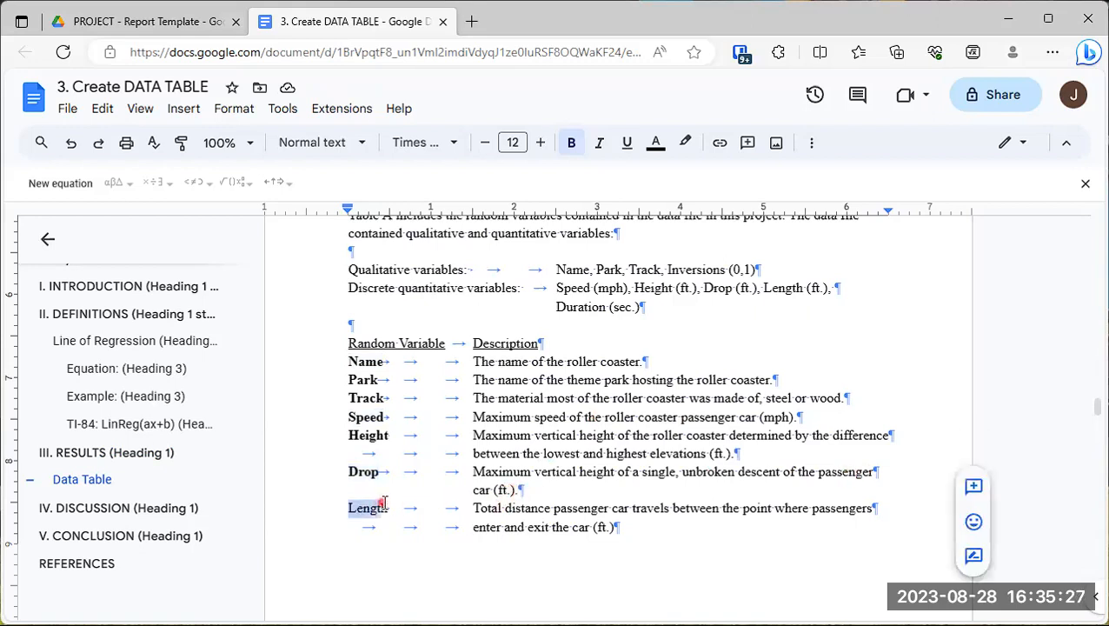
left_click(571, 143)
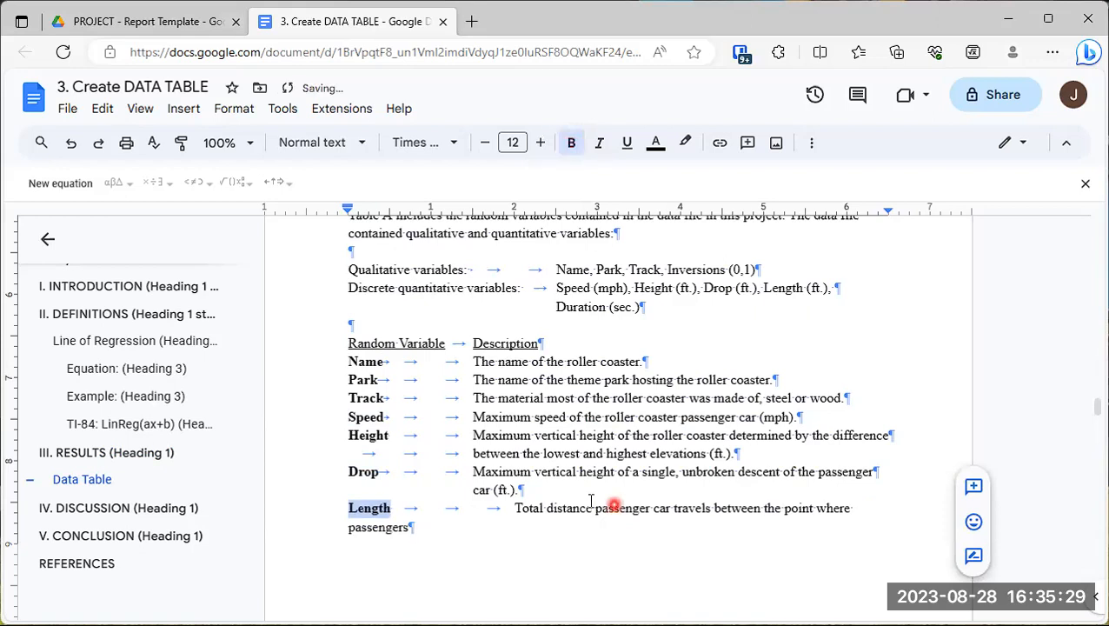
Remove the extra tab after "Length" and insert "the" before "passenger car" in its description.
left_click(439, 507)
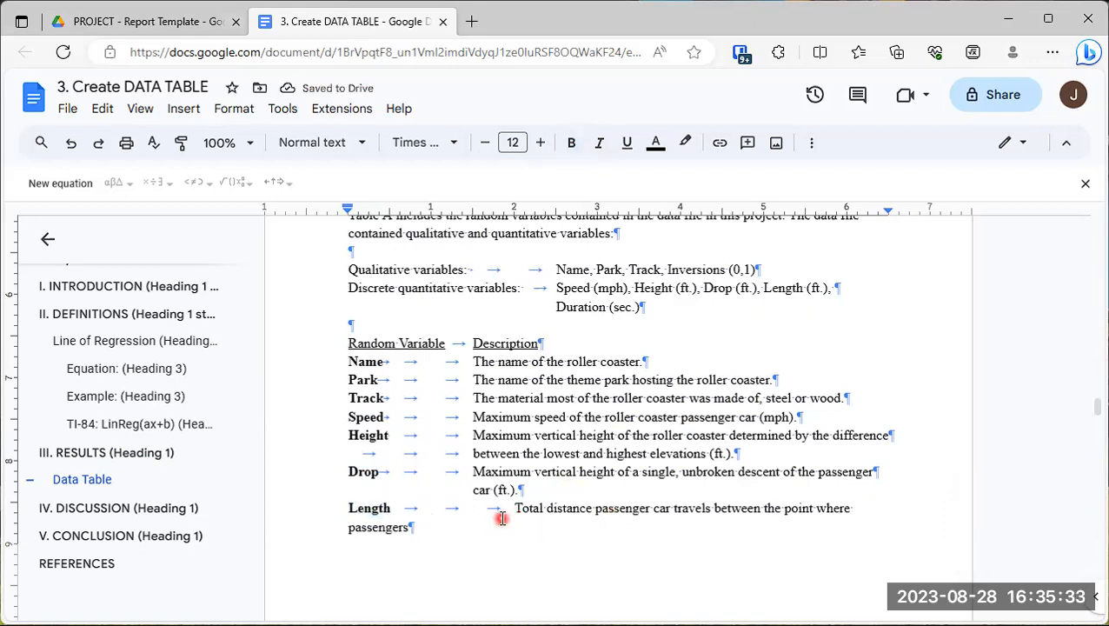
key("Delete")
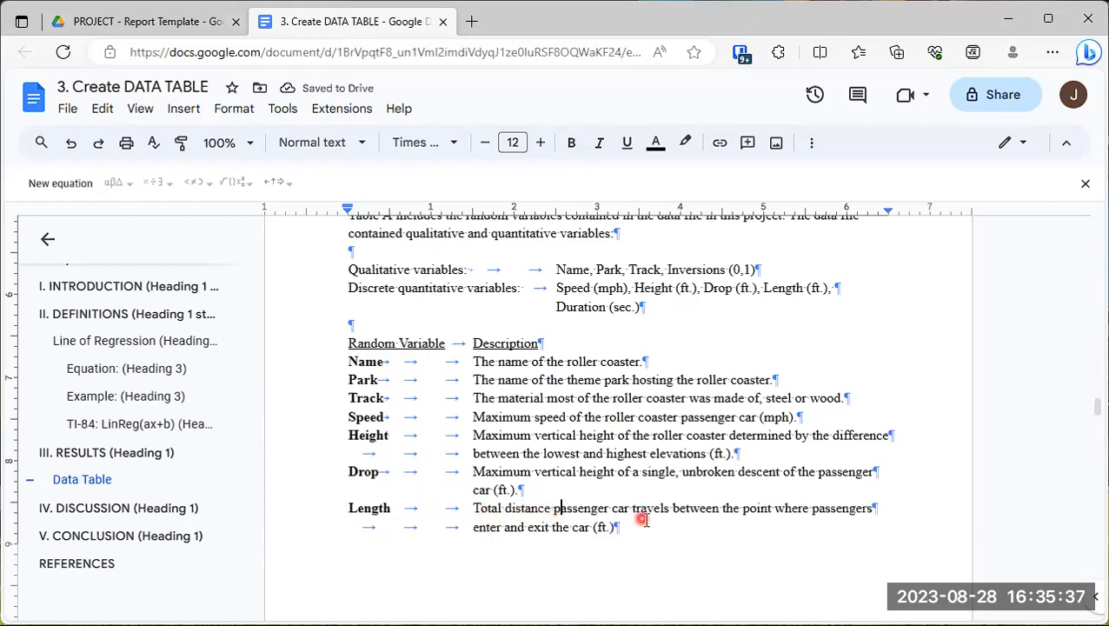
type("the")
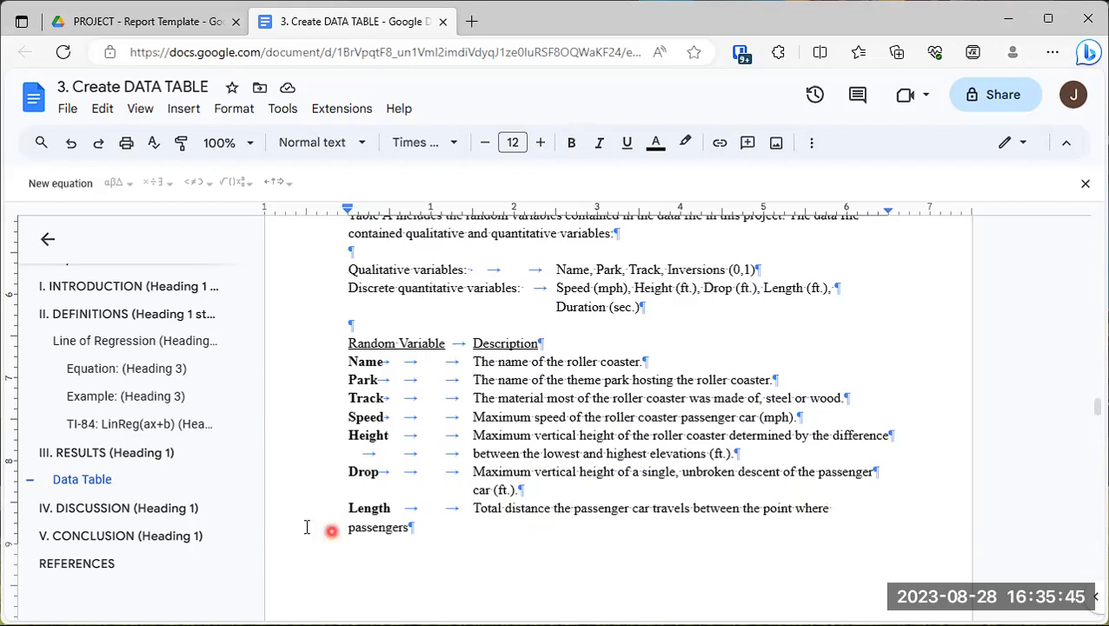
left_click(341, 526)
key("Tab")
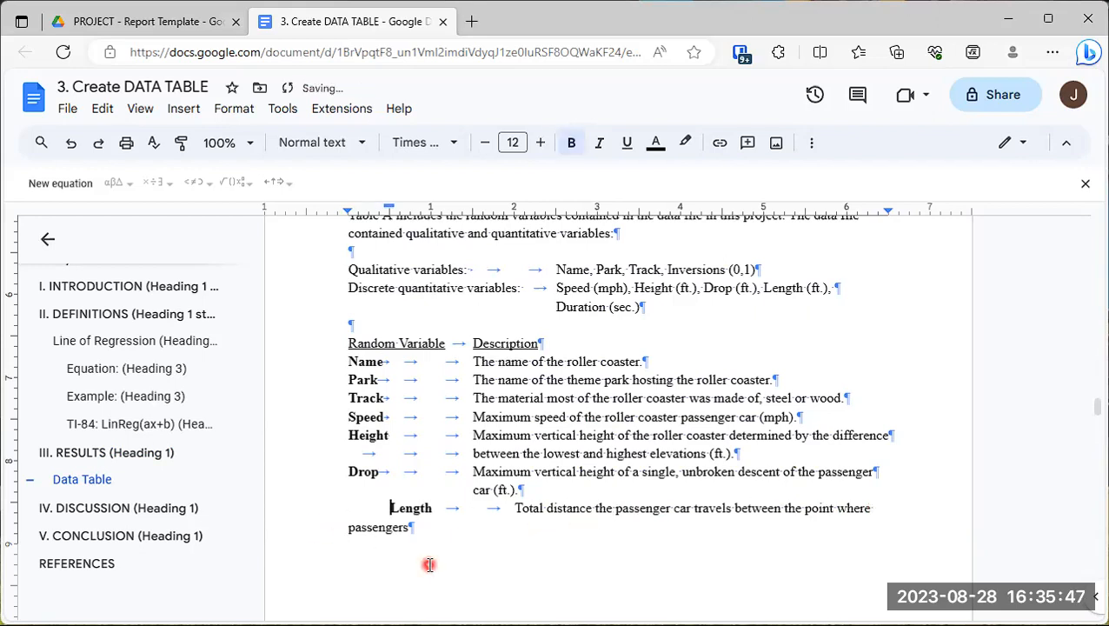
key("ctrl+z")
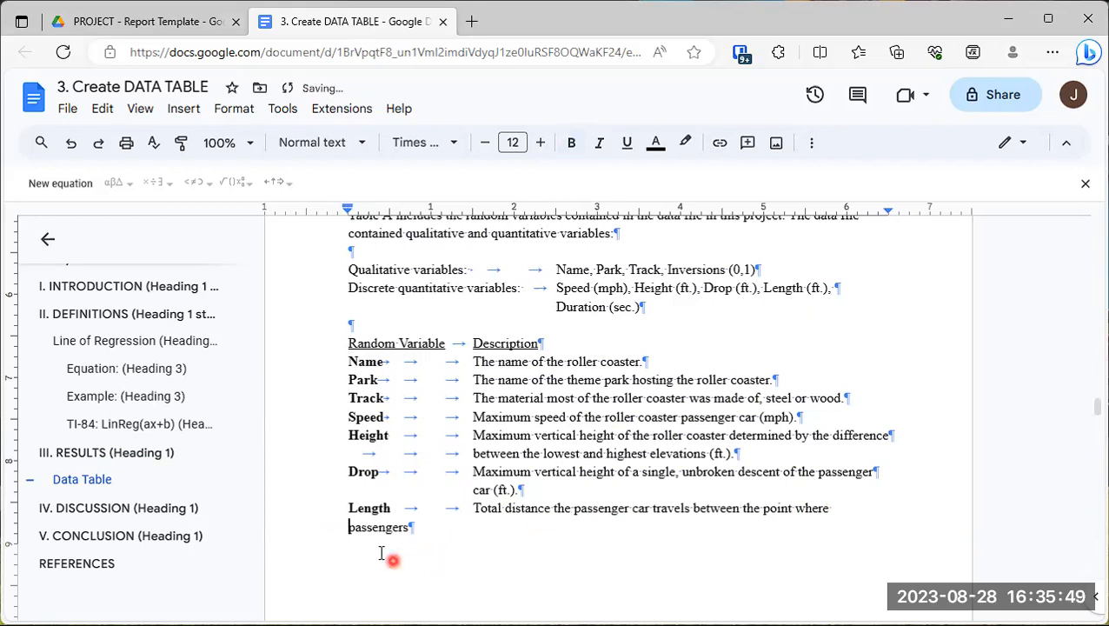
key("Tab")
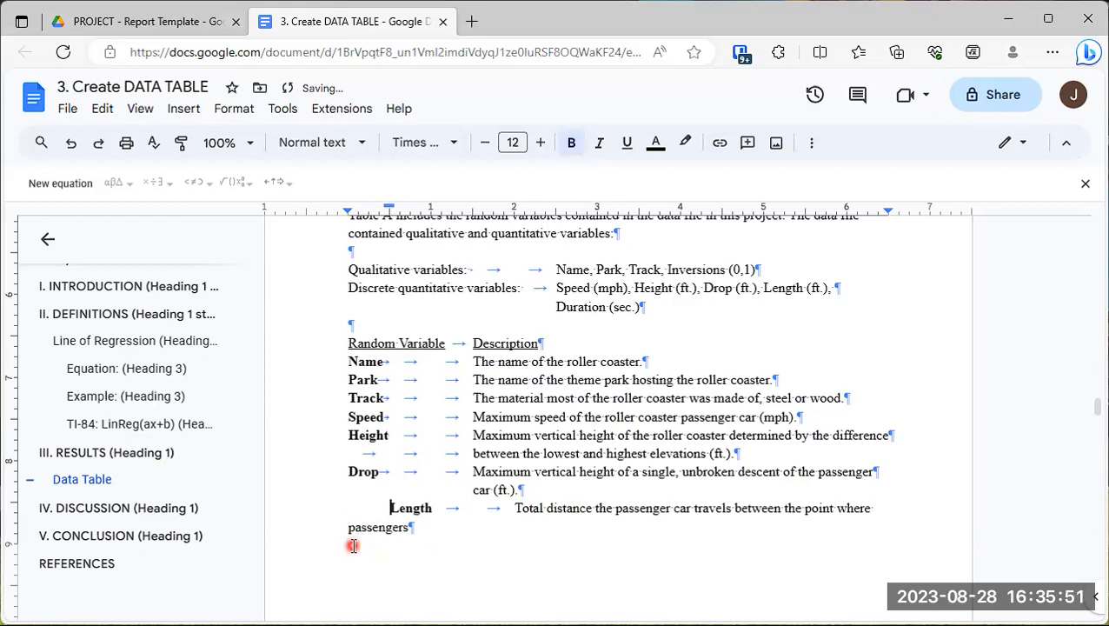
key("ctrl+z")
Break the Length description after "where" and indent "passengers" on the new line to align with the description column.
left_click(843, 504)
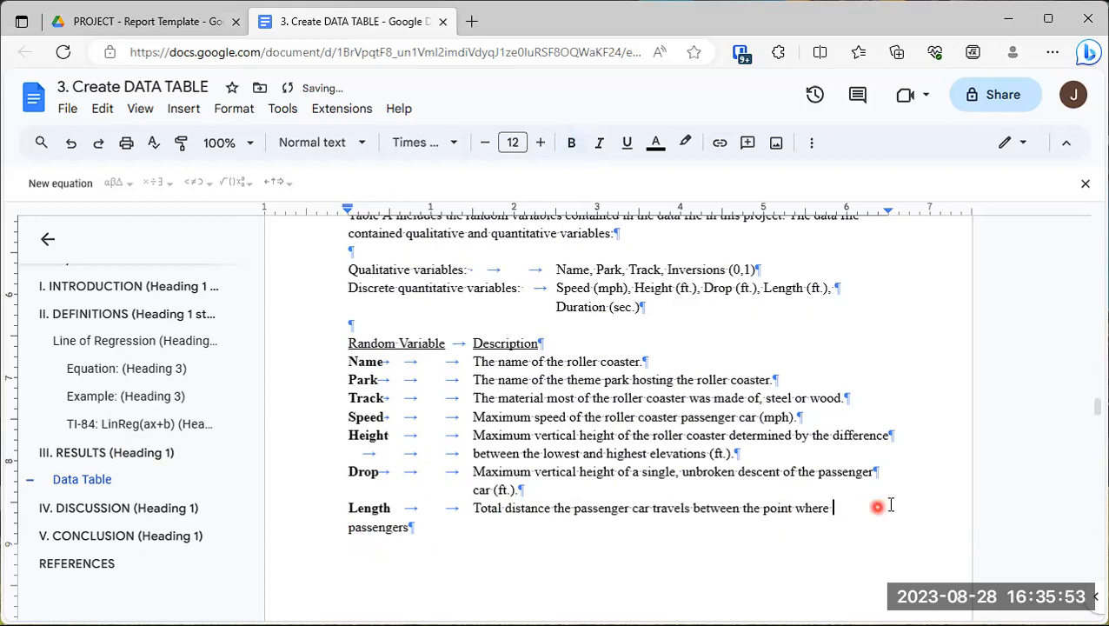
key("Delete")
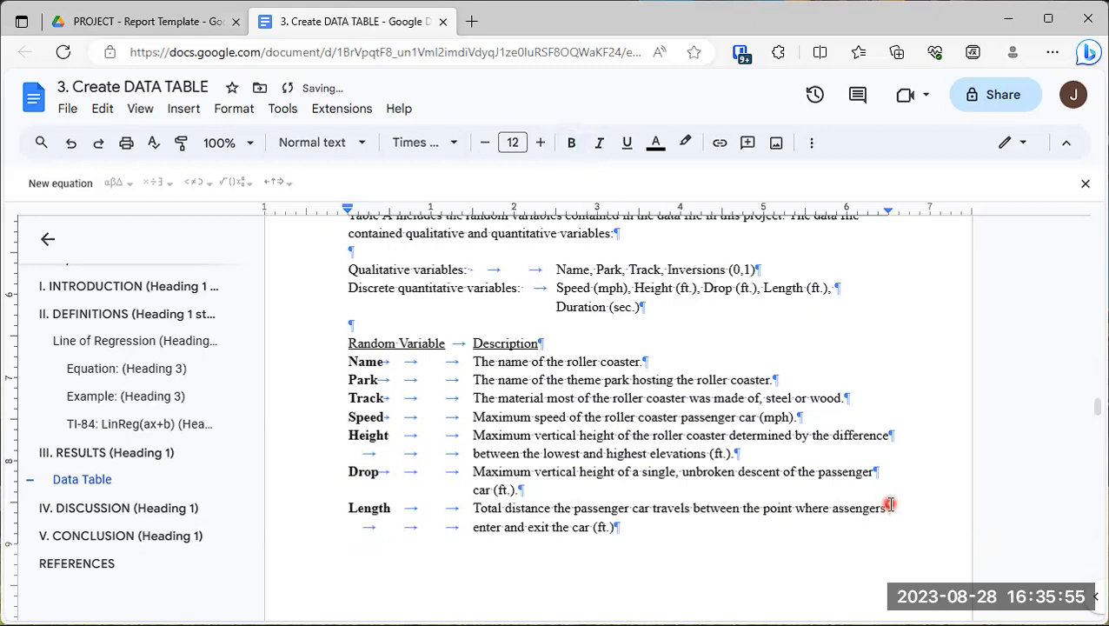
key("Return")
key("Tab")
key("Tab")
key("Tab")
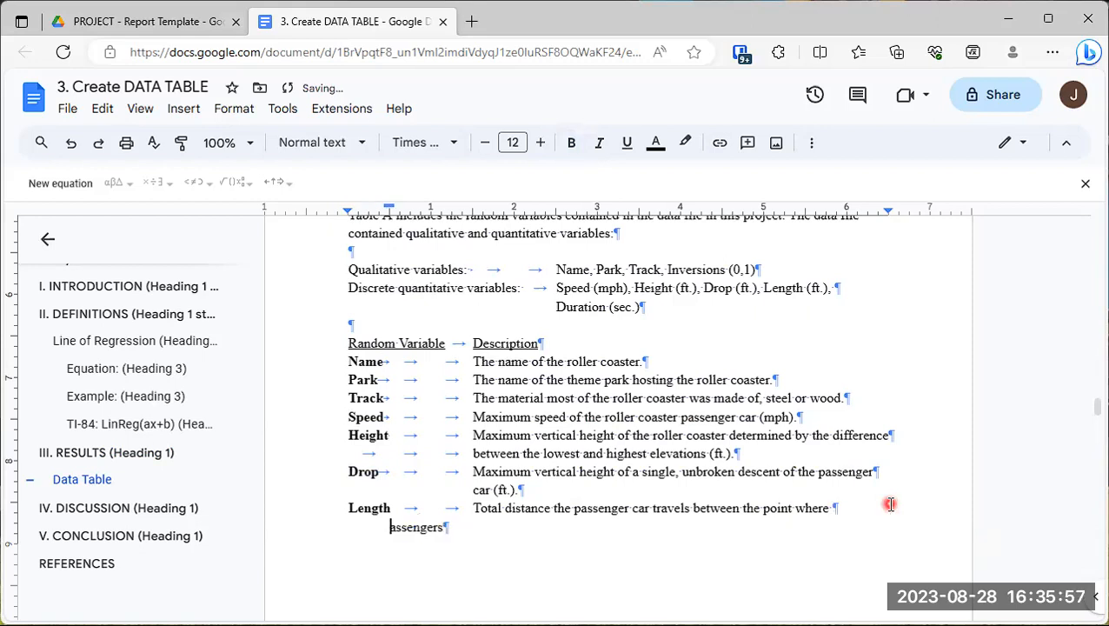
type("p")
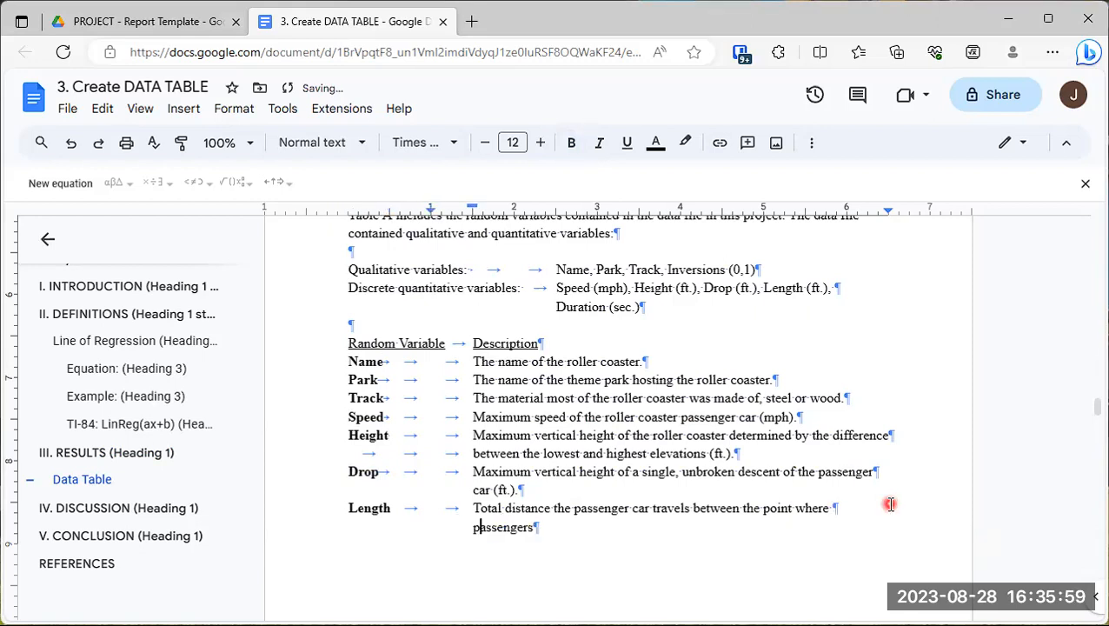
Join "enter and exit the car (ft.)" to the "passengers" line of the Length description, deleting the tabs between them.
left_click(567, 529)
key("Delete")
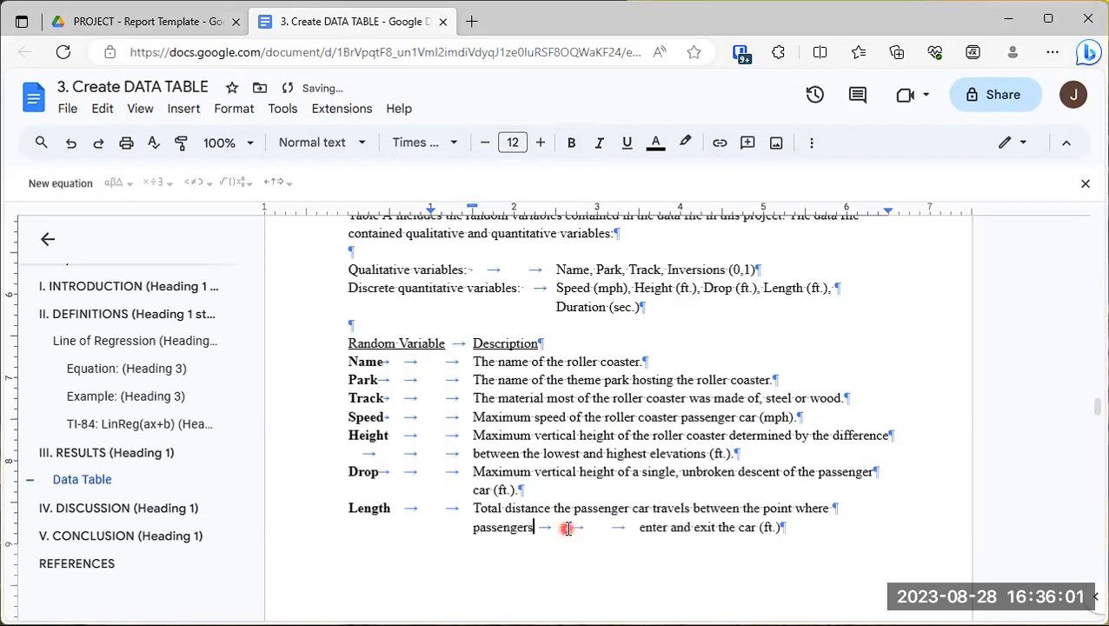
key("Delete")
key("Delete")
key("Delete")
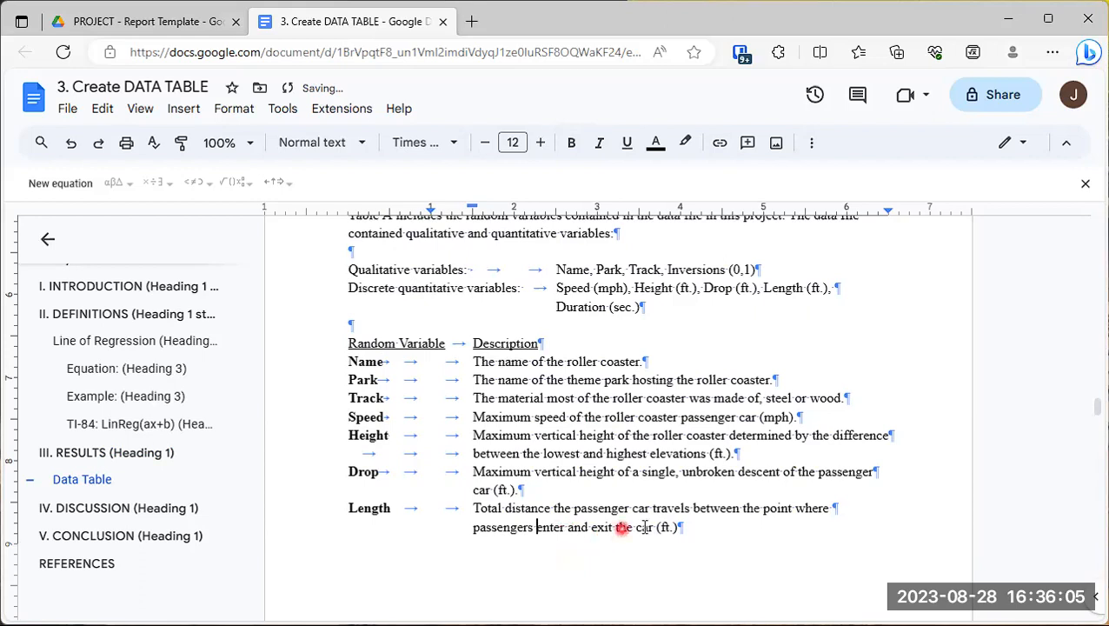
left_click(701, 525)
Make the variable names "Duration" and "Inversions" bold on the following page.
scroll(700, 524, "down", 2)
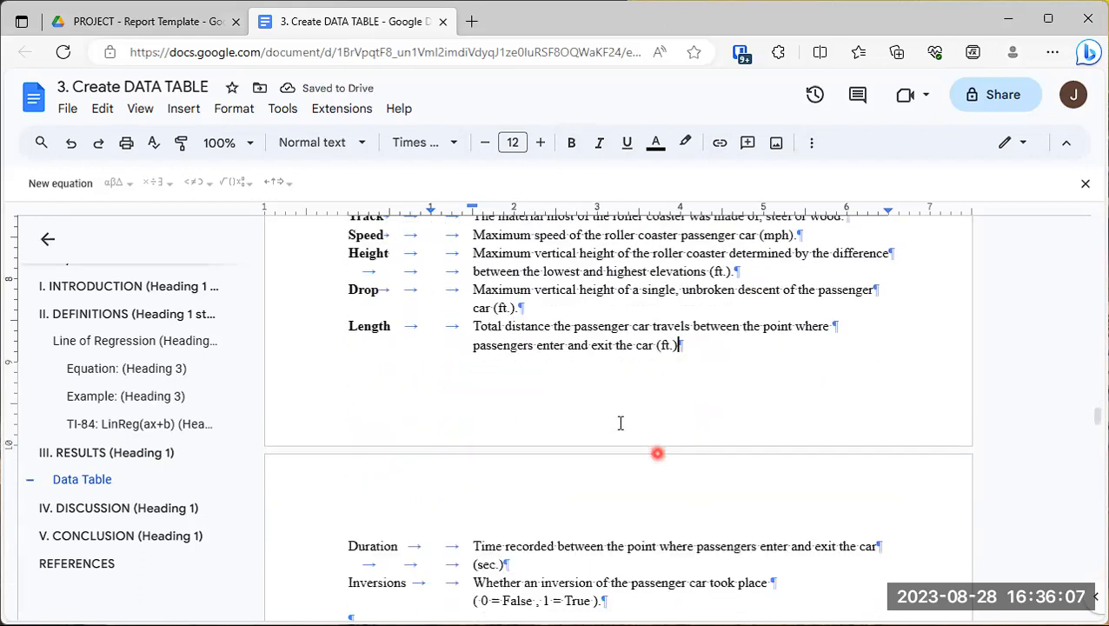
scroll(456, 399, "down", 1)
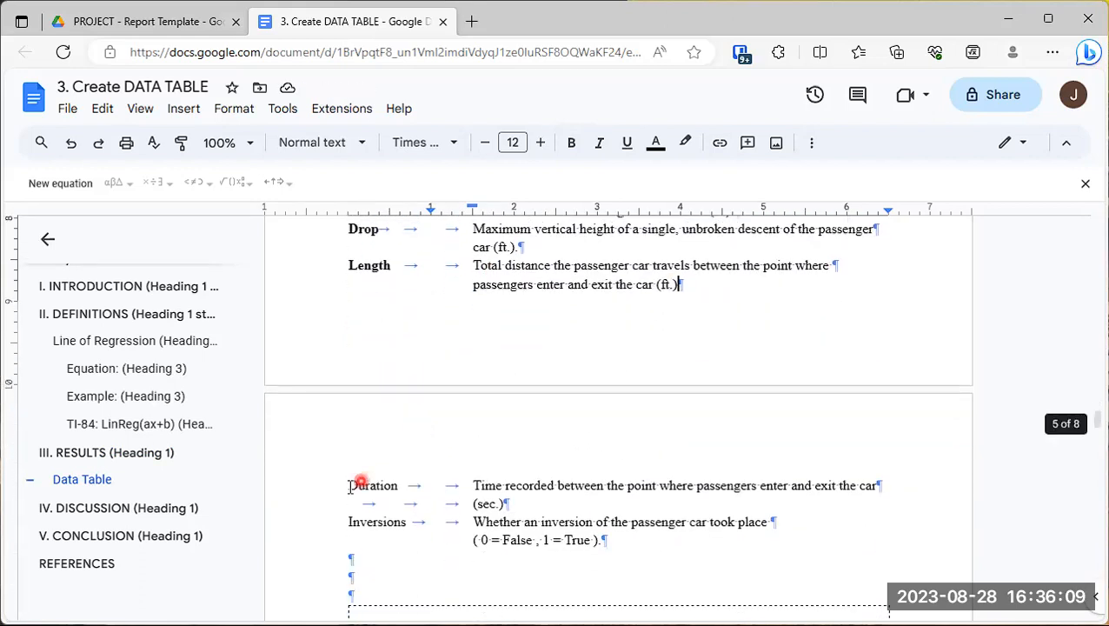
left_click_drag(349, 485, 398, 485)
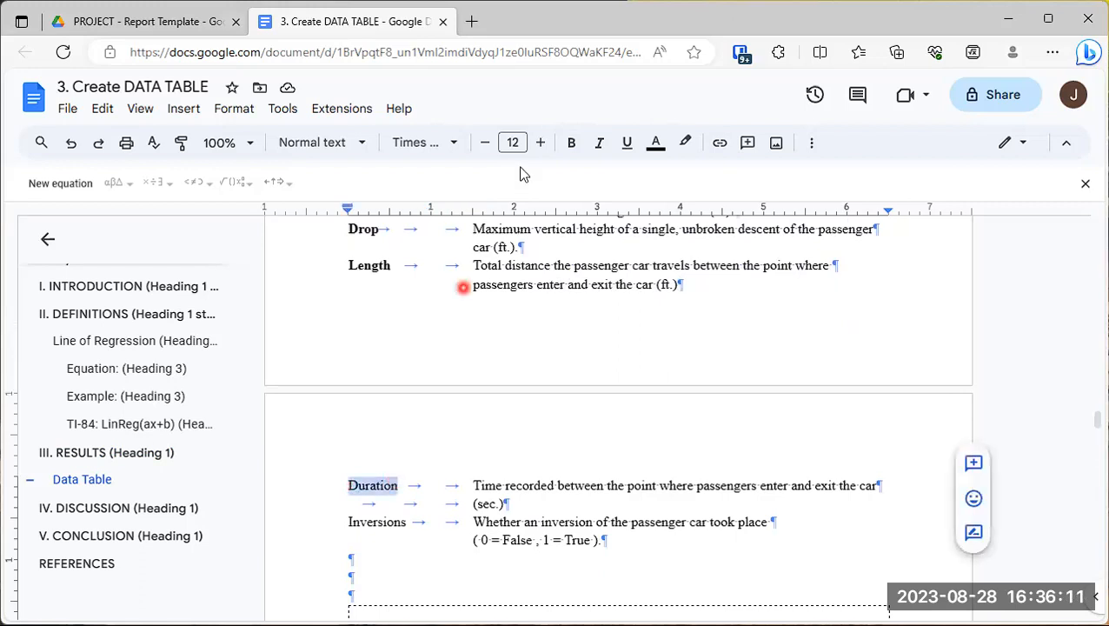
left_click(571, 142)
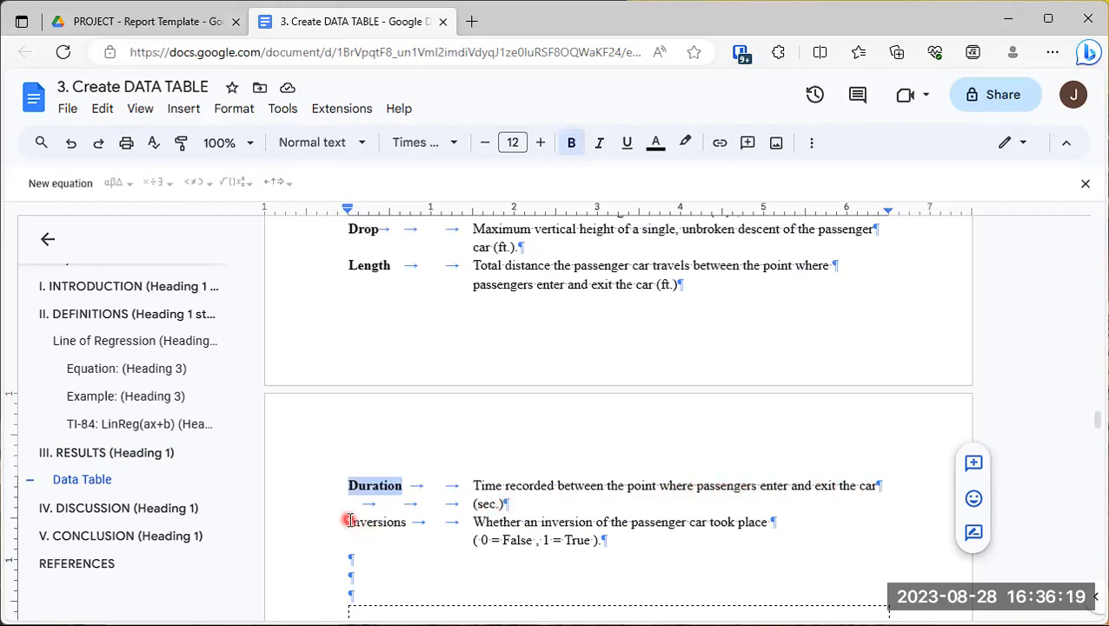
left_click_drag(349, 520, 412, 521)
left_click(571, 142)
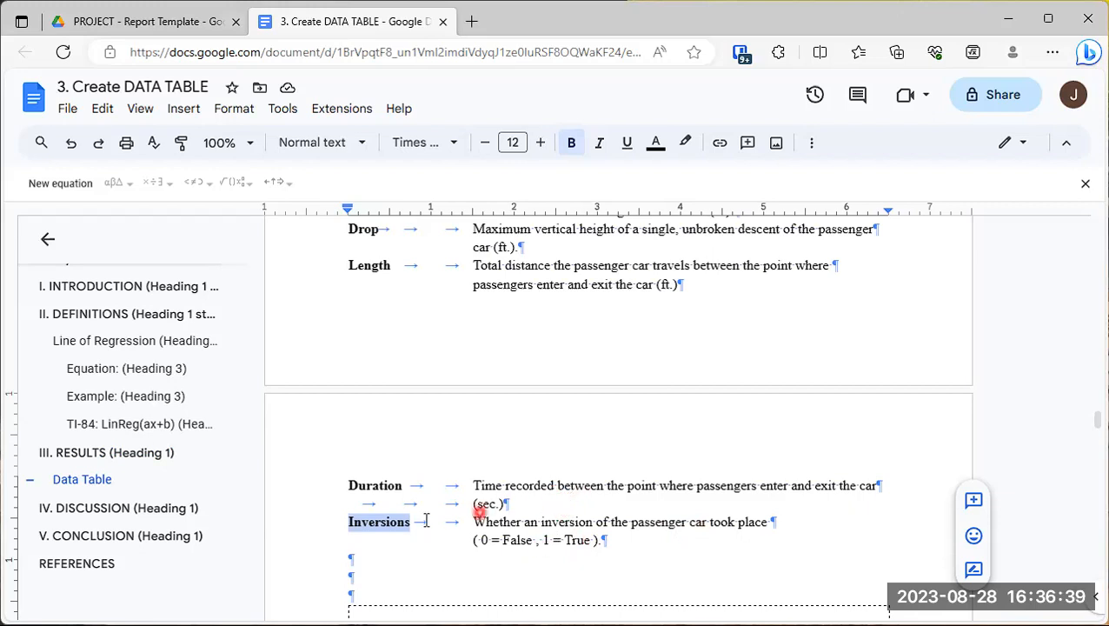
Review the data table and variable list, checking the "Table A" label in the caption against its mention in the paragraph below.
scroll(426, 520, "up", 5)
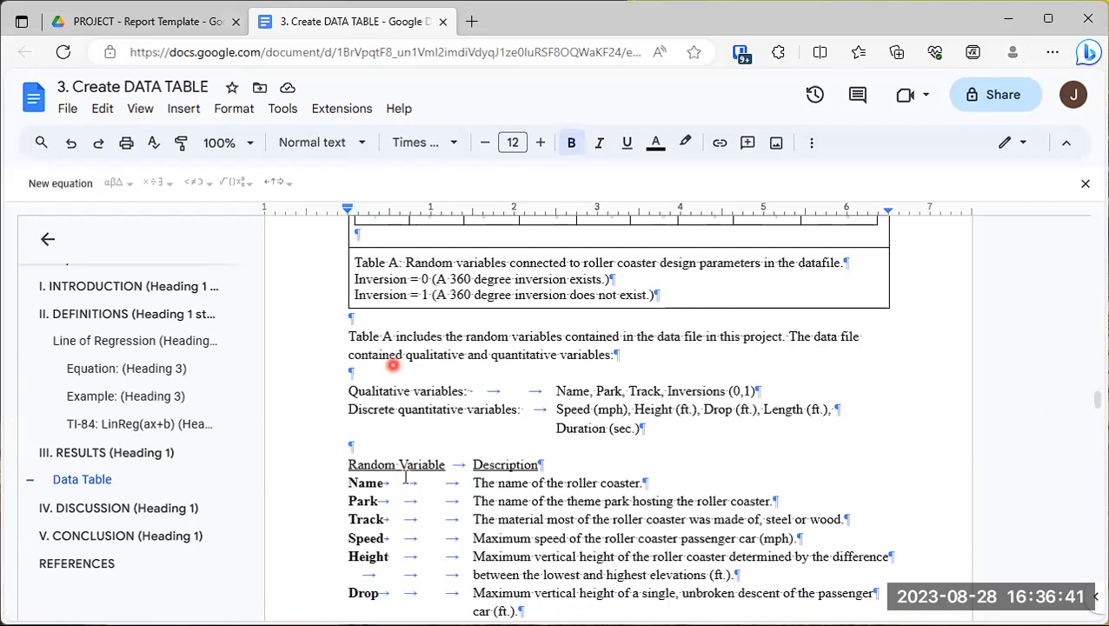
scroll(375, 510, "up", 4)
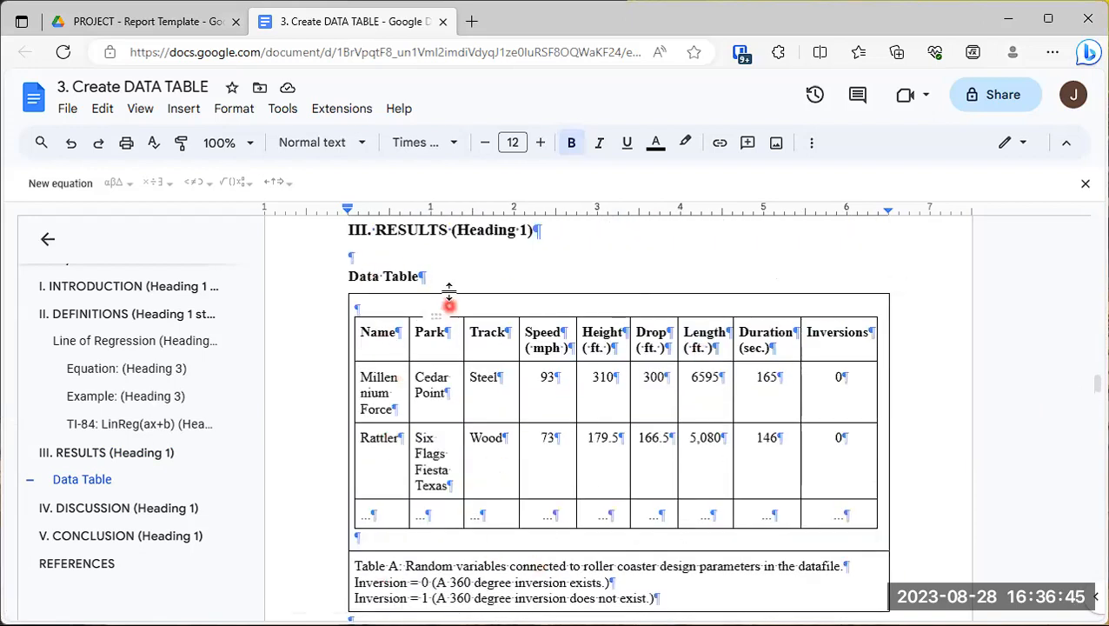
scroll(426, 341, "down", 5)
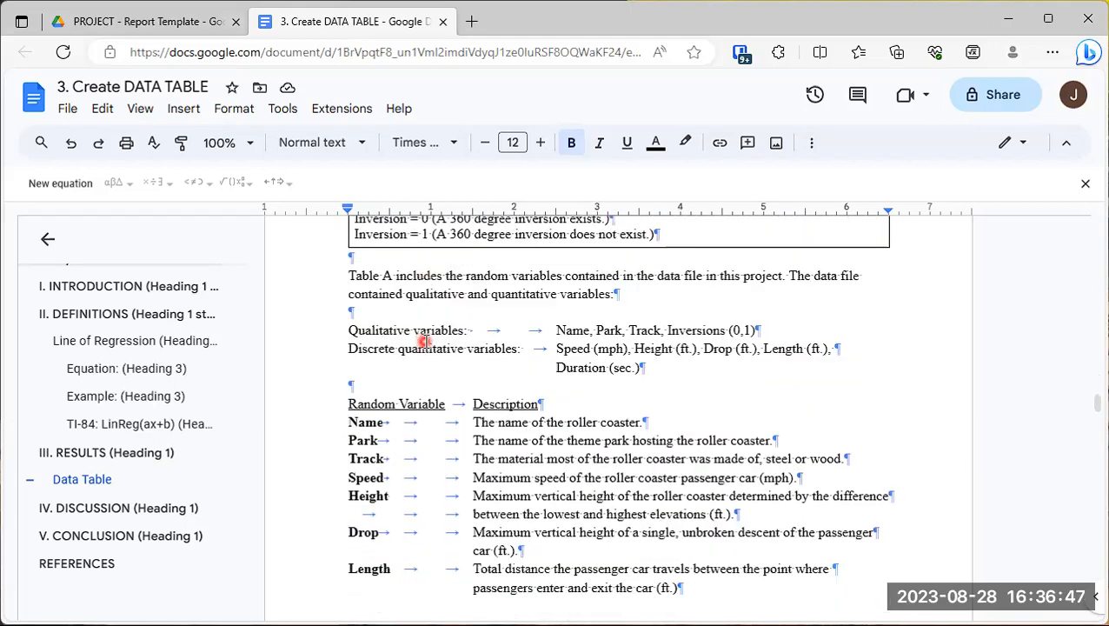
scroll(424, 340, "down", 1)
scroll(421, 344, "up", 2)
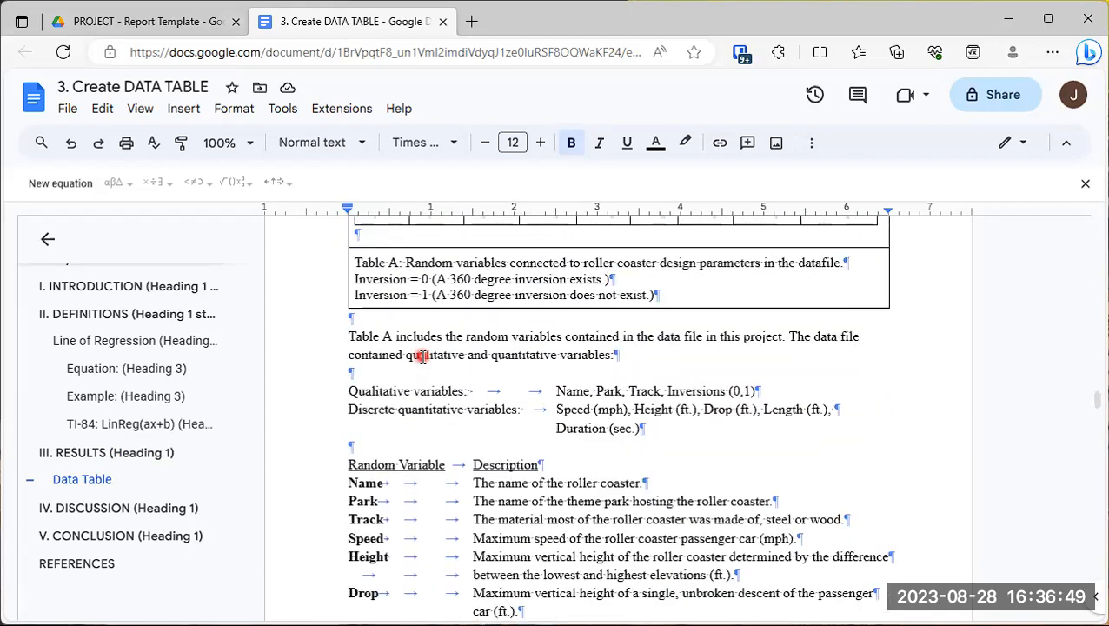
scroll(421, 356, "up", 1)
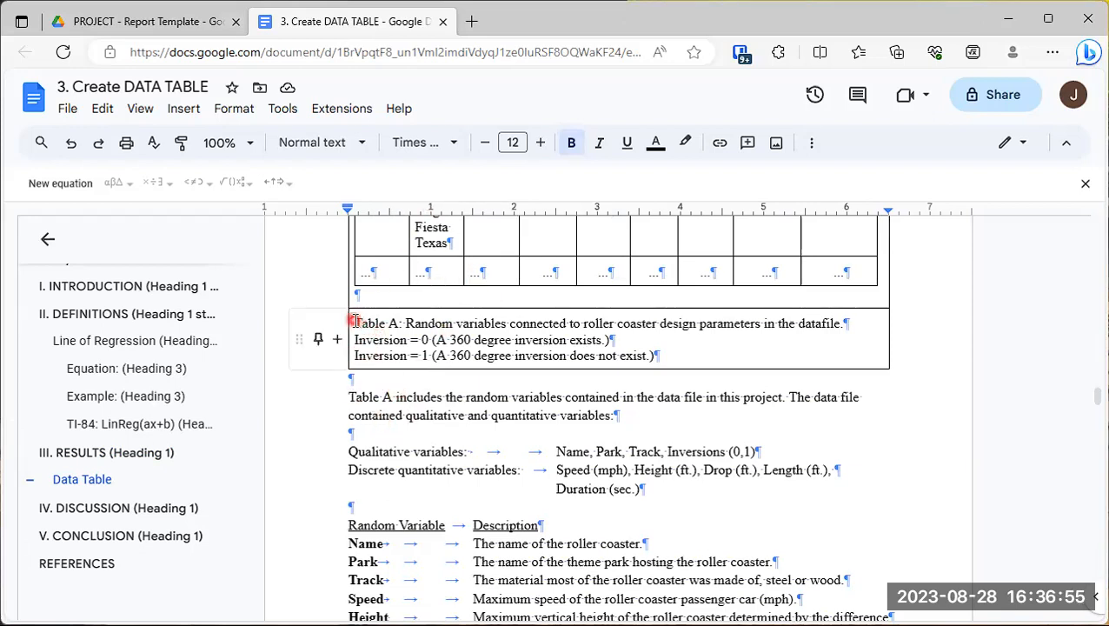
left_click_drag(355, 321, 399, 323)
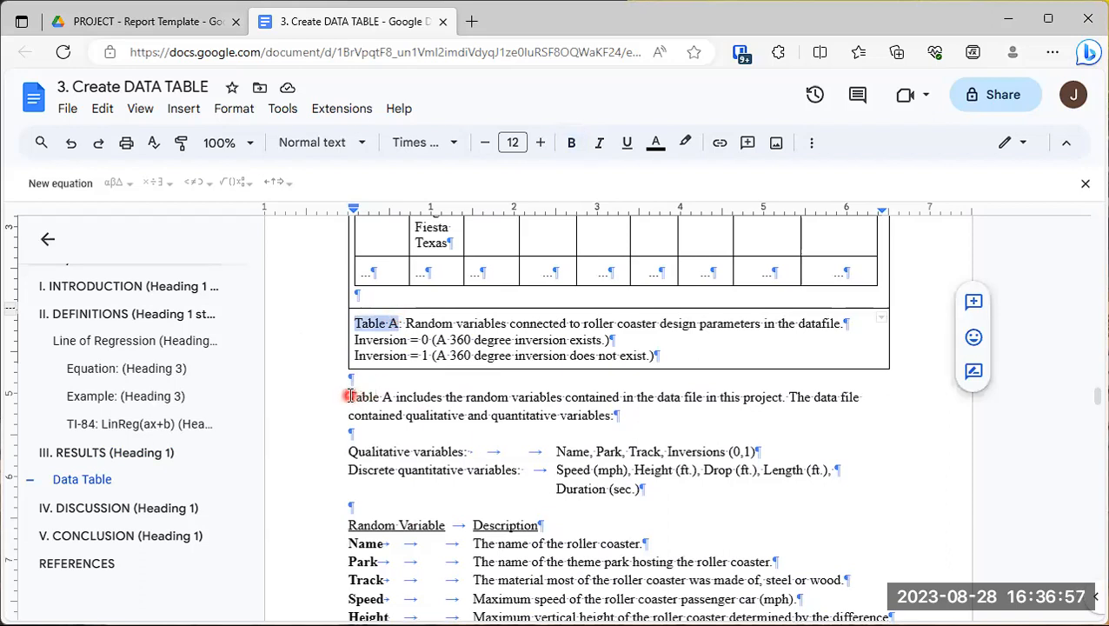
left_click_drag(349, 396, 391, 393)
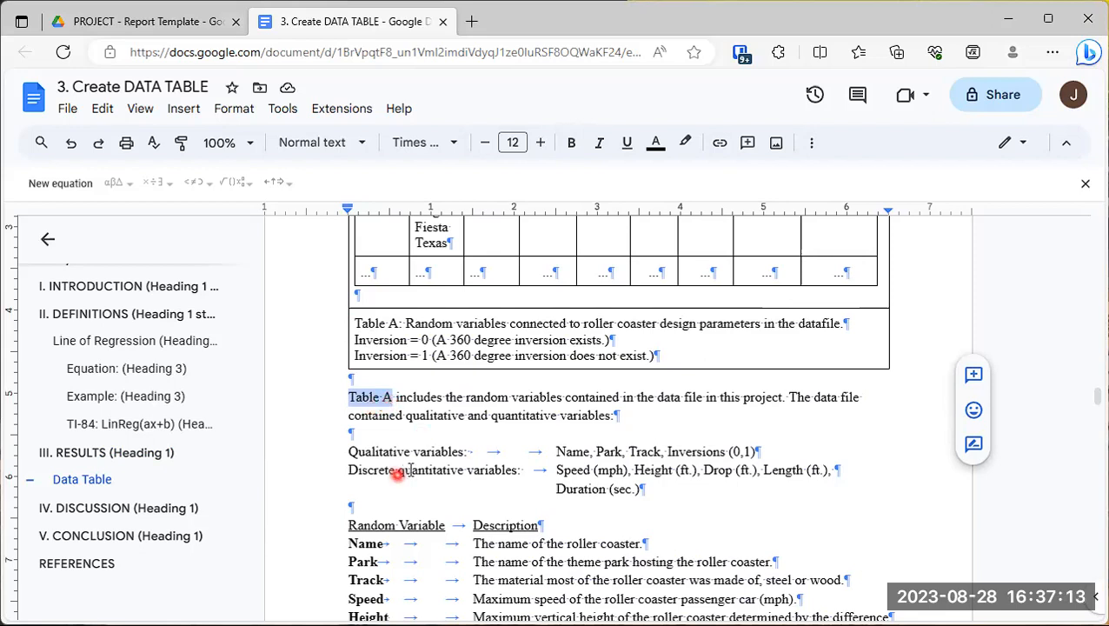
scroll(417, 468, "down", 2)
scroll(419, 467, "down", 3)
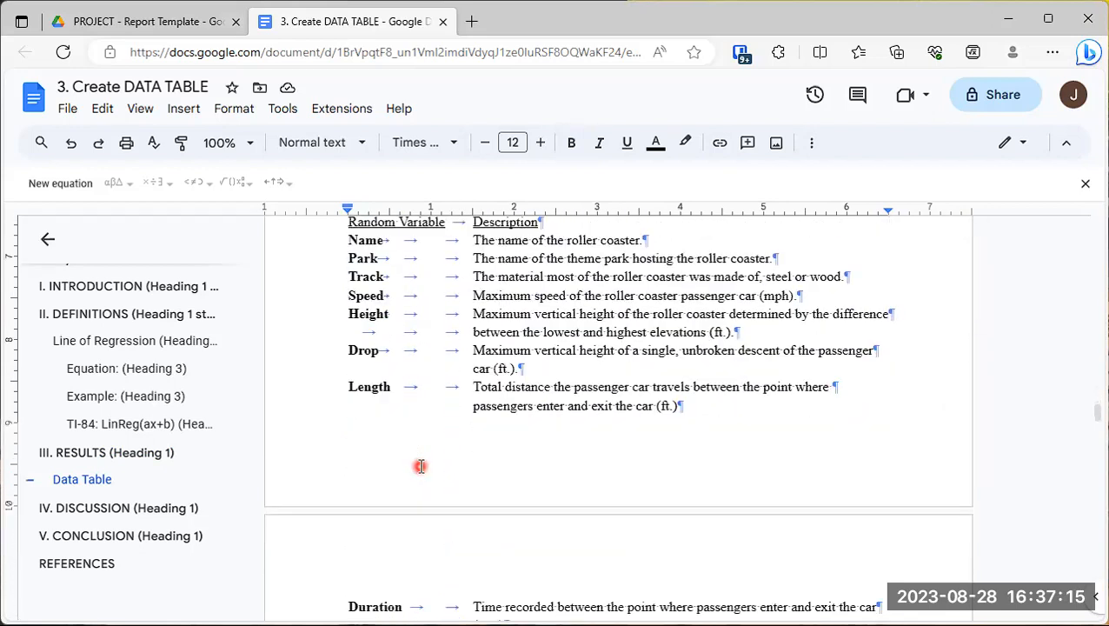
Review the Duration and Inversions entries at the end of the random variable list.
scroll(420, 466, "down", 4)
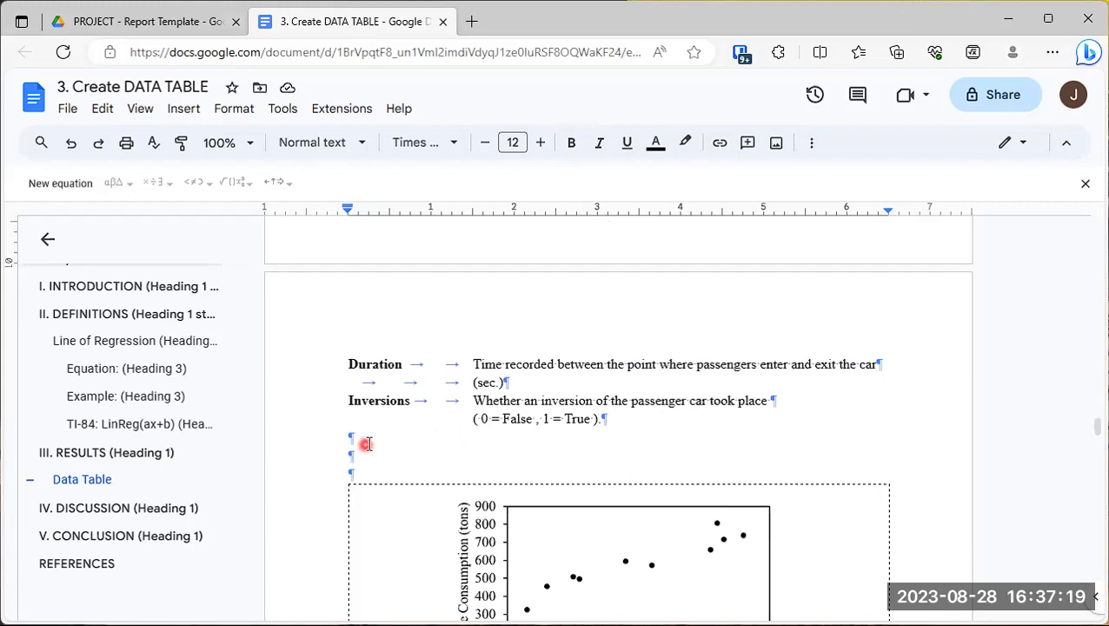
scroll(409, 418, "up", 1)
scroll(408, 418, "up", 3)
scroll(408, 418, "down", 3)
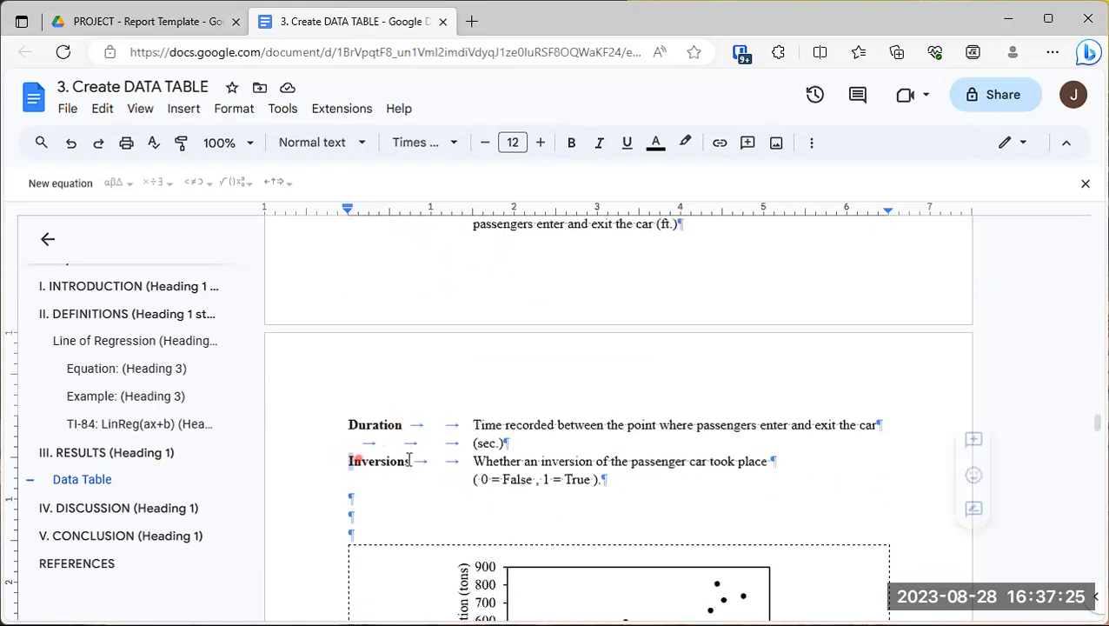
left_click_drag(349, 460, 409, 461)
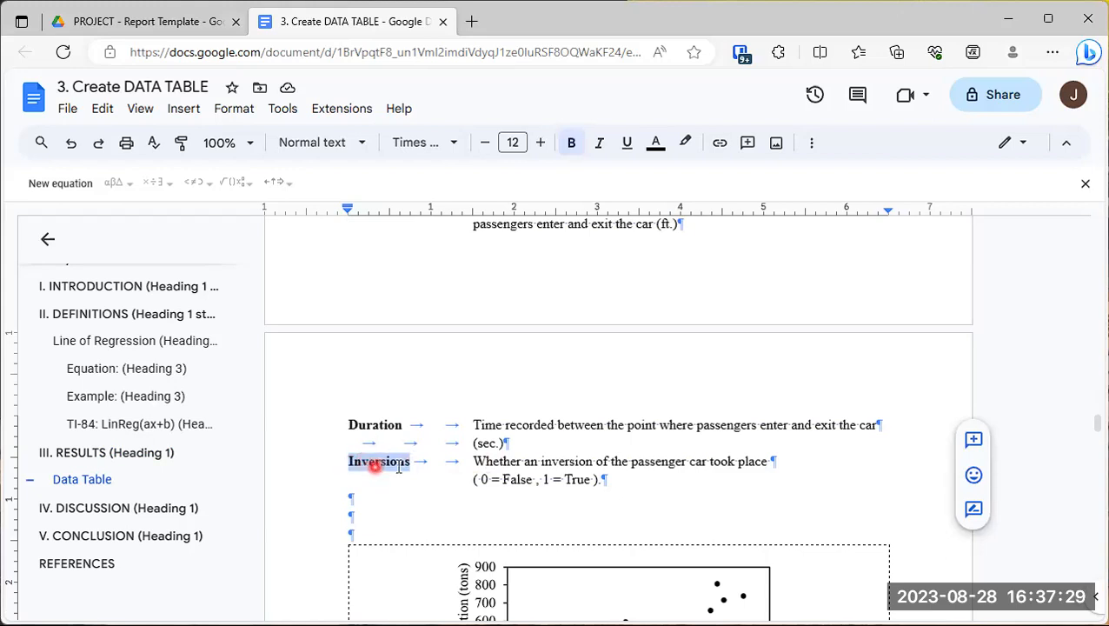
left_click(404, 471)
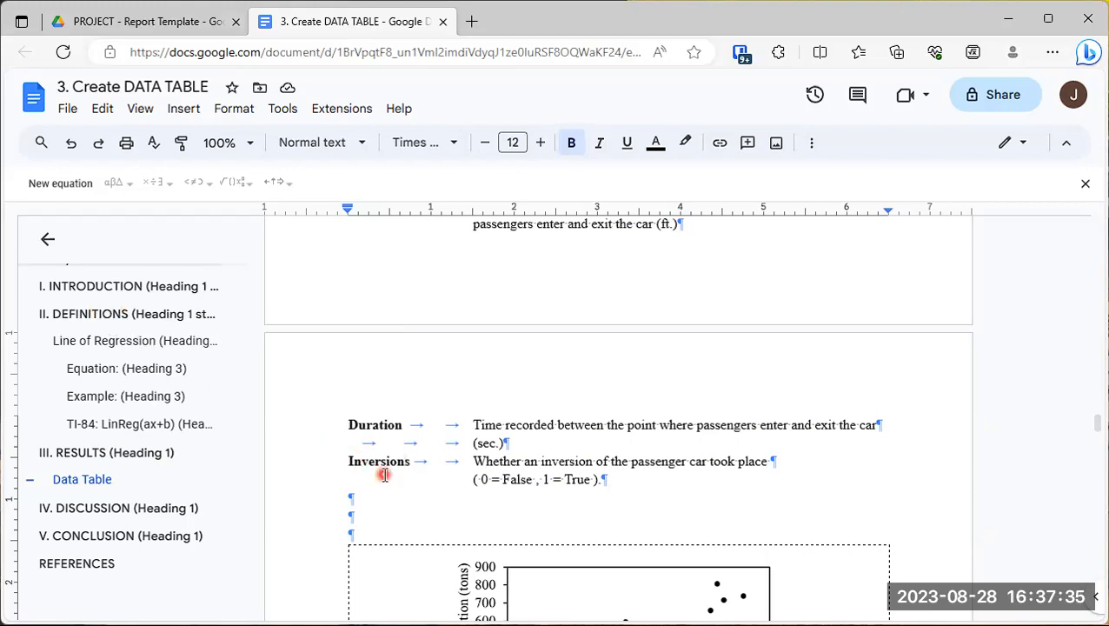
Apply the Heading 2 style to the empty line directly below the "II. DEFINITIONS" heading.
left_click(94, 315)
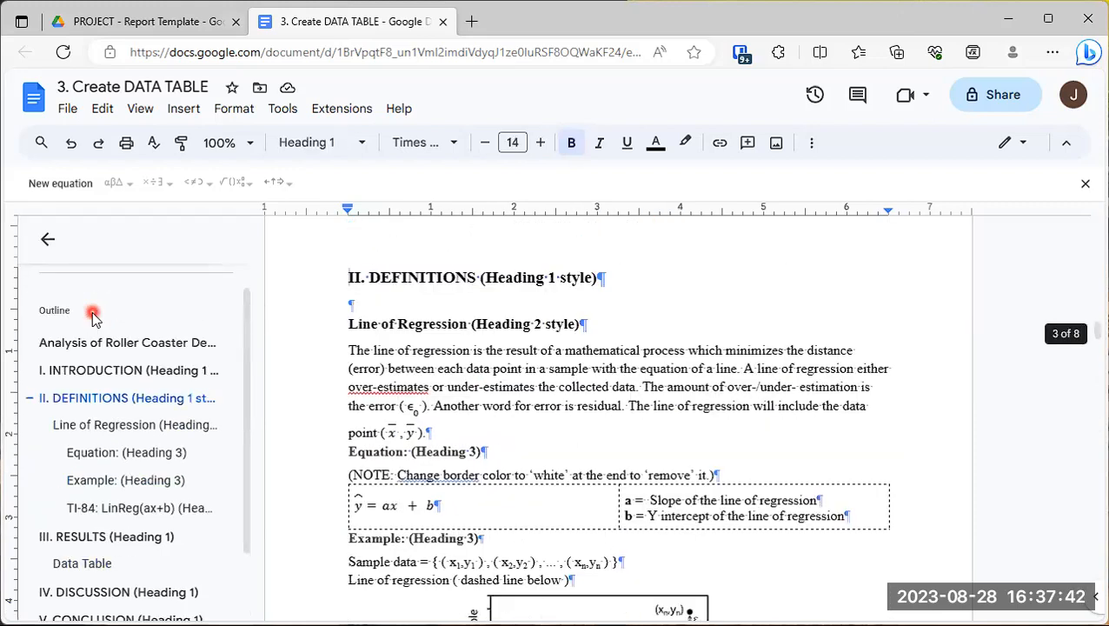
left_click(359, 306)
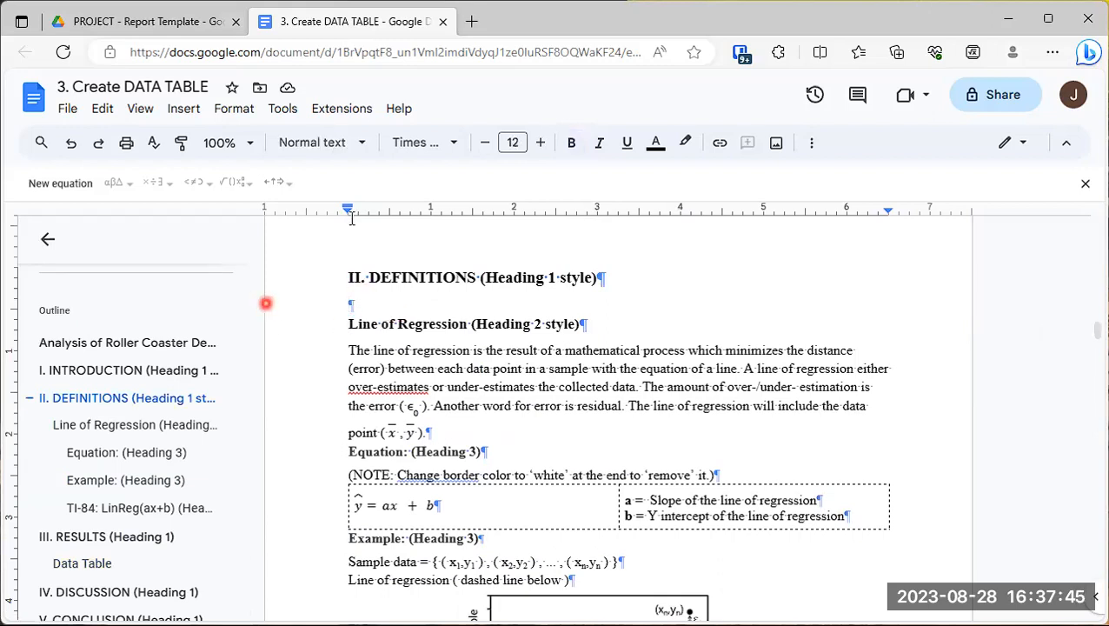
left_click(363, 144)
mouse_move(348, 439)
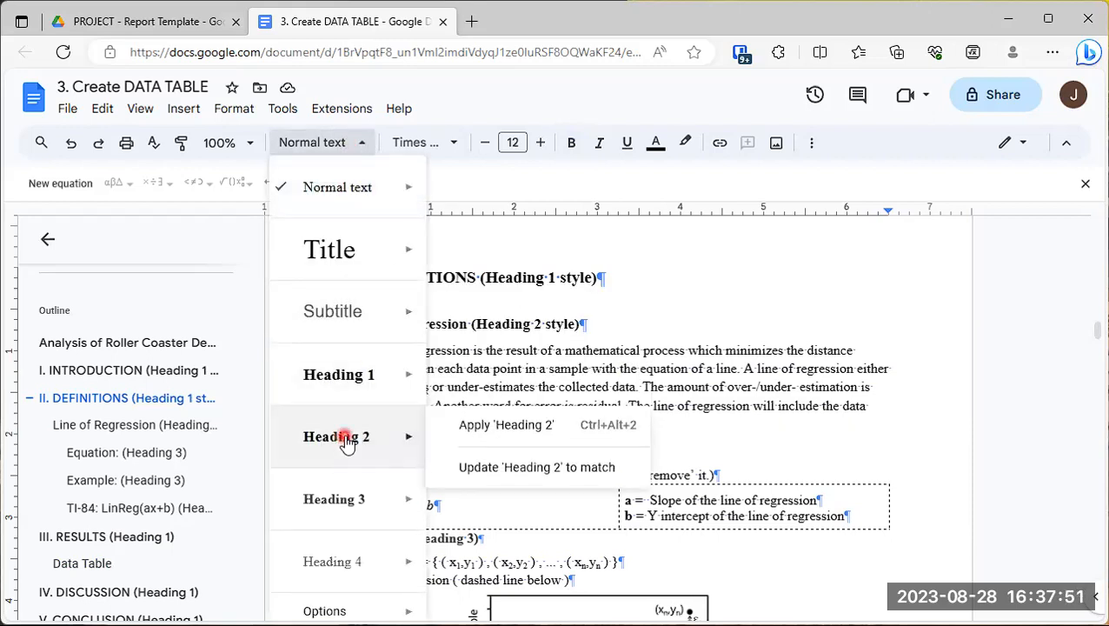
left_click(347, 439)
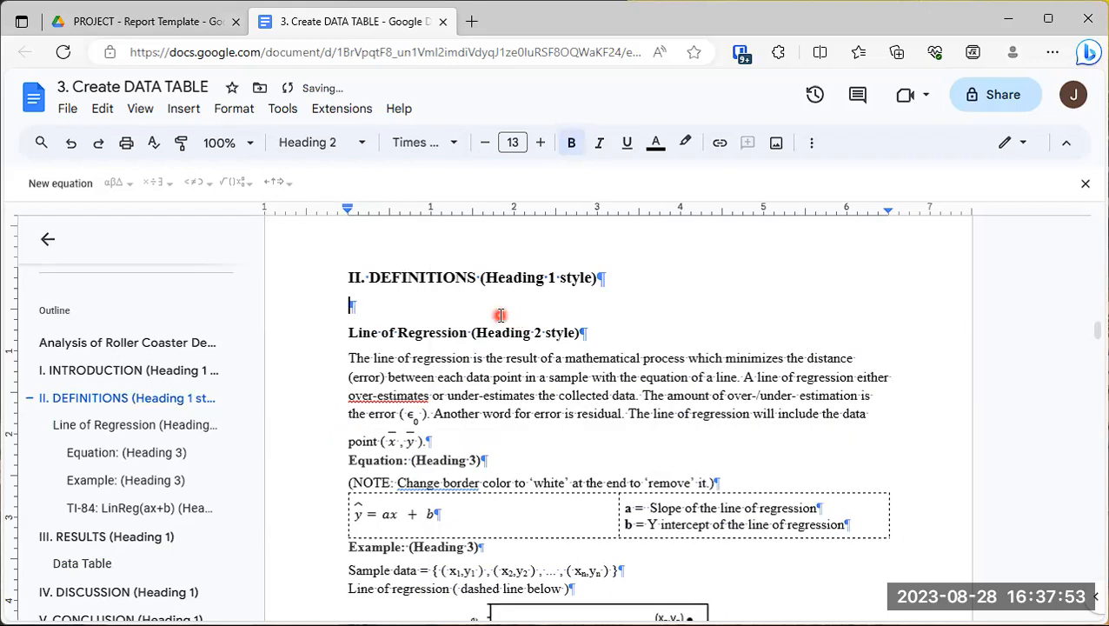
Enter "Inversion" as the new Heading 2 and start a body line beneath it.
type("Inverse")
key("BackSpace")
key("BackSpace")
key("BackSpace")
key("BackSpace")
type("ersion")
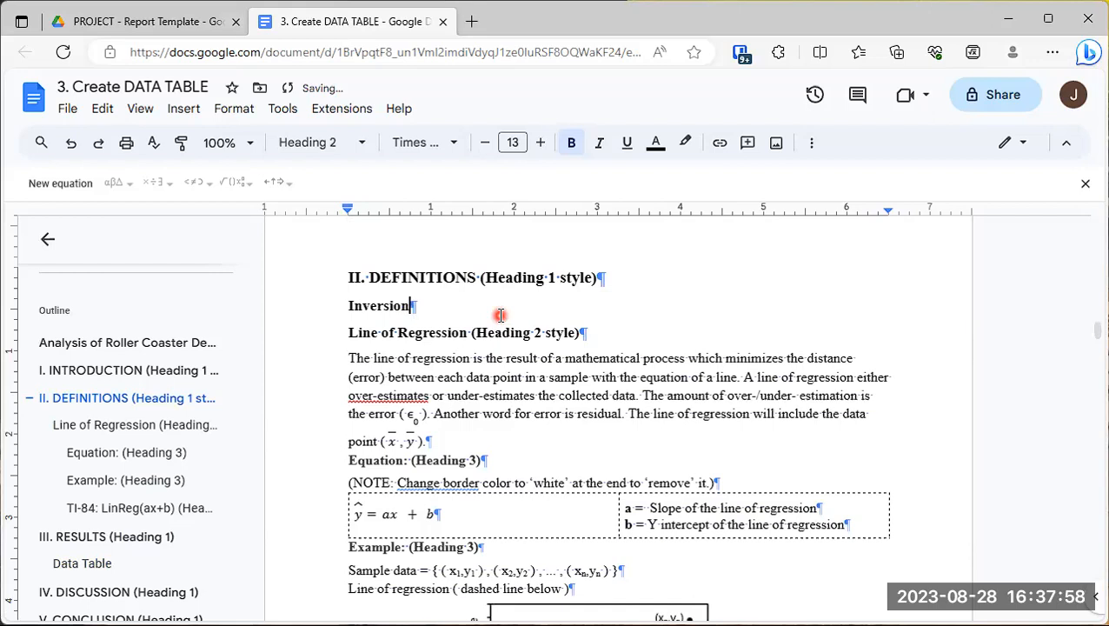
key("Return")
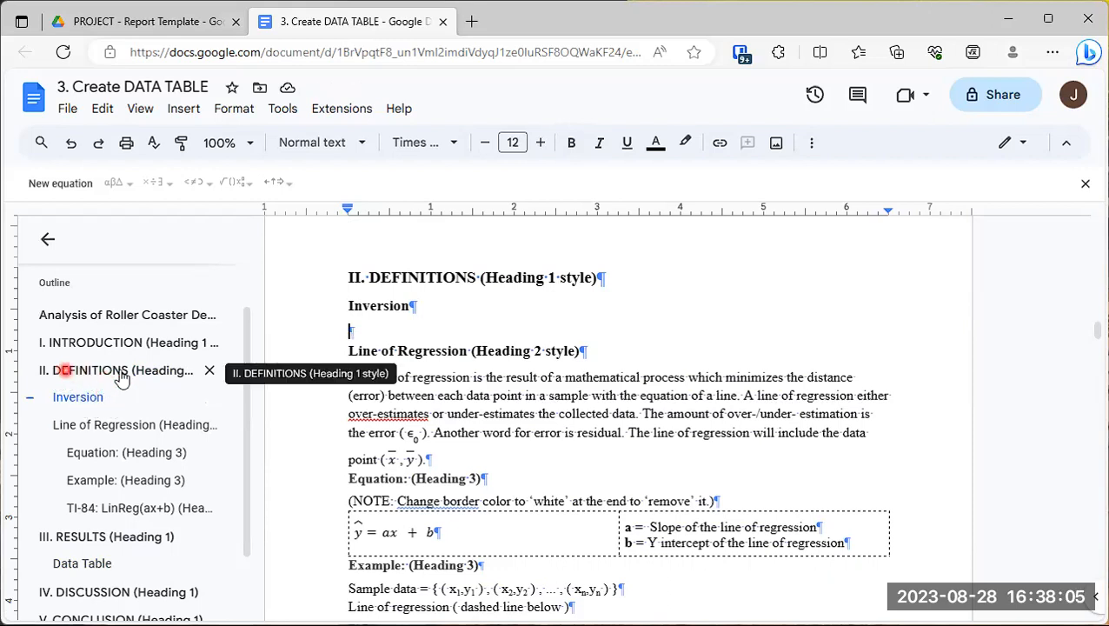
Begin the paragraph under the Inversion heading with "An inversion is an element of roller coaster design whereby the orientation".
left_click(393, 322)
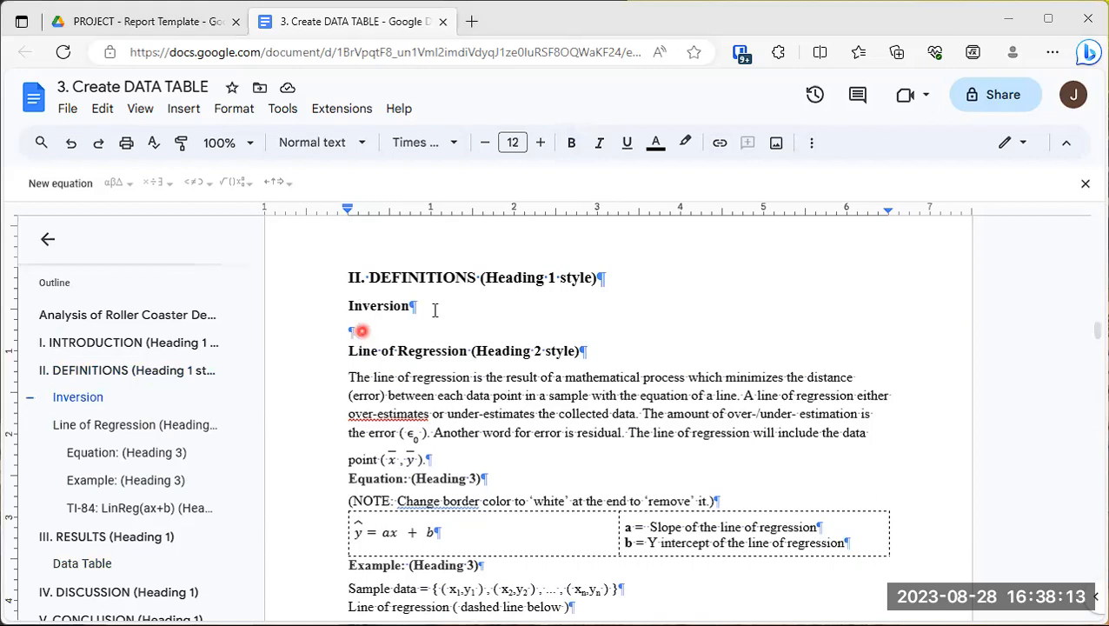
left_click(302, 340)
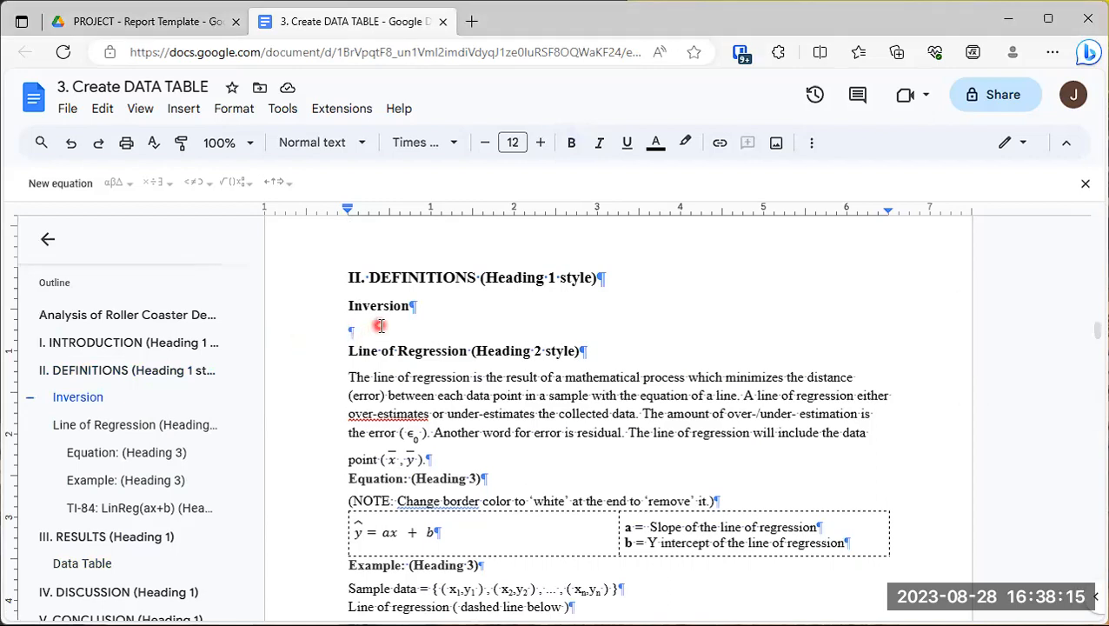
type("an inve")
key("BackSpace")
key("BackSpace")
key("BackSpace")
key("BackSpace")
key("BackSpace")
key("BackSpace")
key("BackSpace")
type("A")
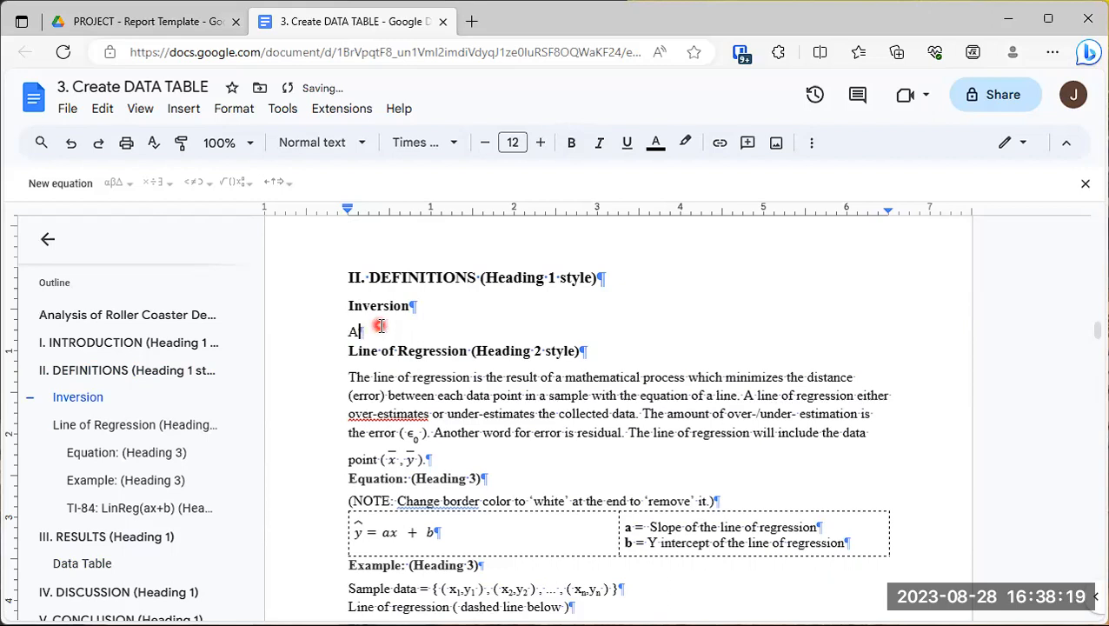
type("n inversion is ")
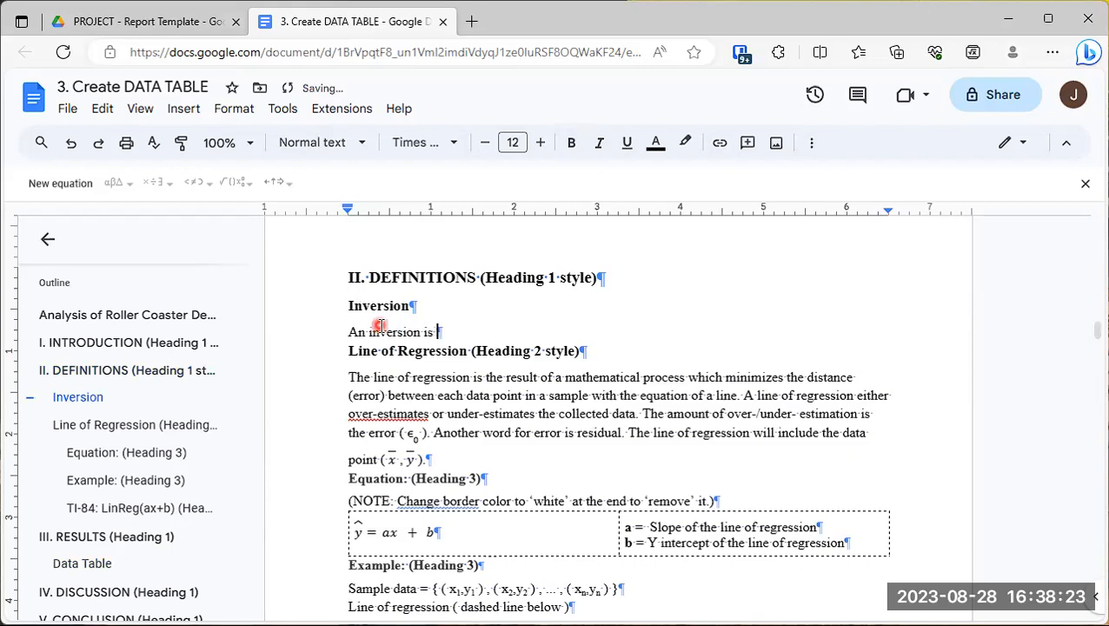
type("an element of roller coaster design whereby the orientation")
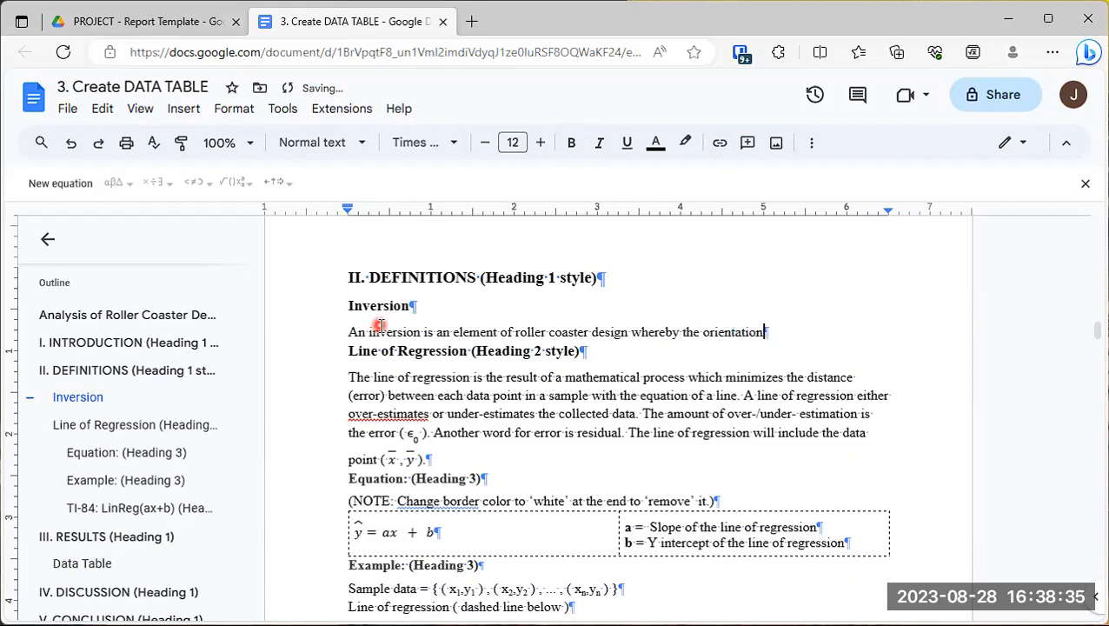
Continue the Inversion definition with "of the passenger car starts in the 'right-side-up' orientation, transitions to the 'up-side-down' orientation,".
type(" of the pas")
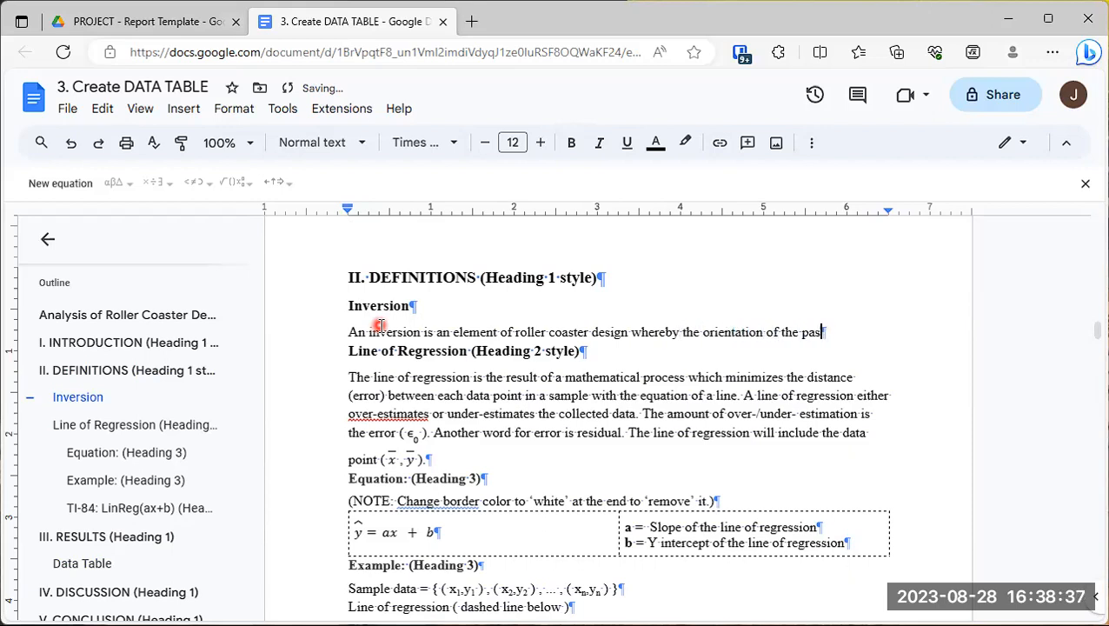
type("senger ca")
type("r starts")
type(" in the ")
type("'right-side")
type("-up'")
type(" orientation")
type(", ")
type("transitions")
type(" to")
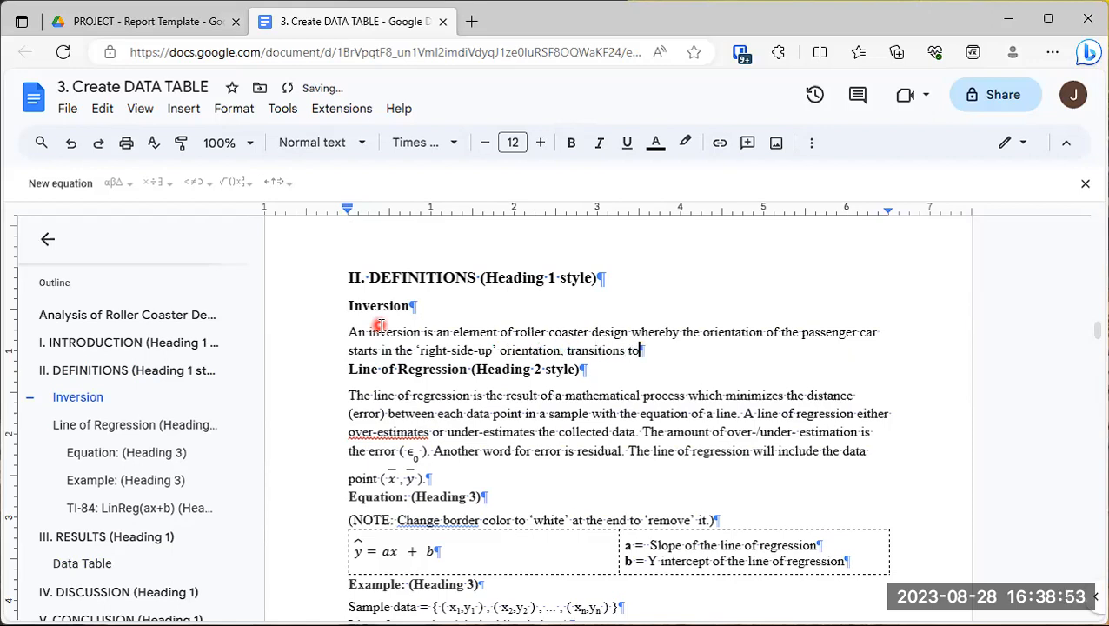
type(" the 'up-side-dow")
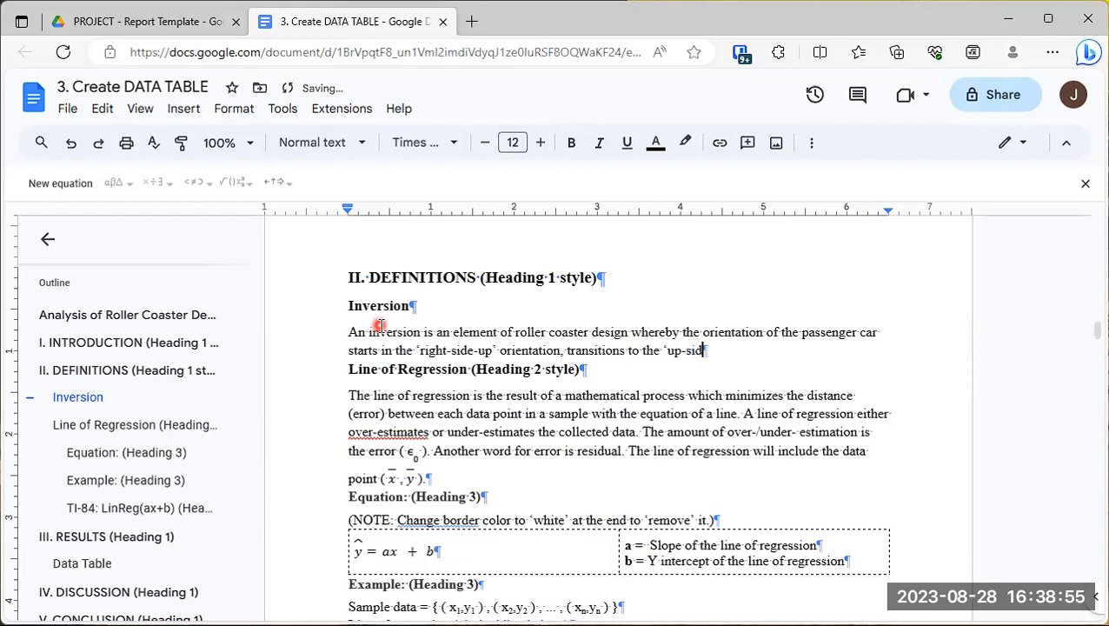
type("n'")
type(" orientation, ")
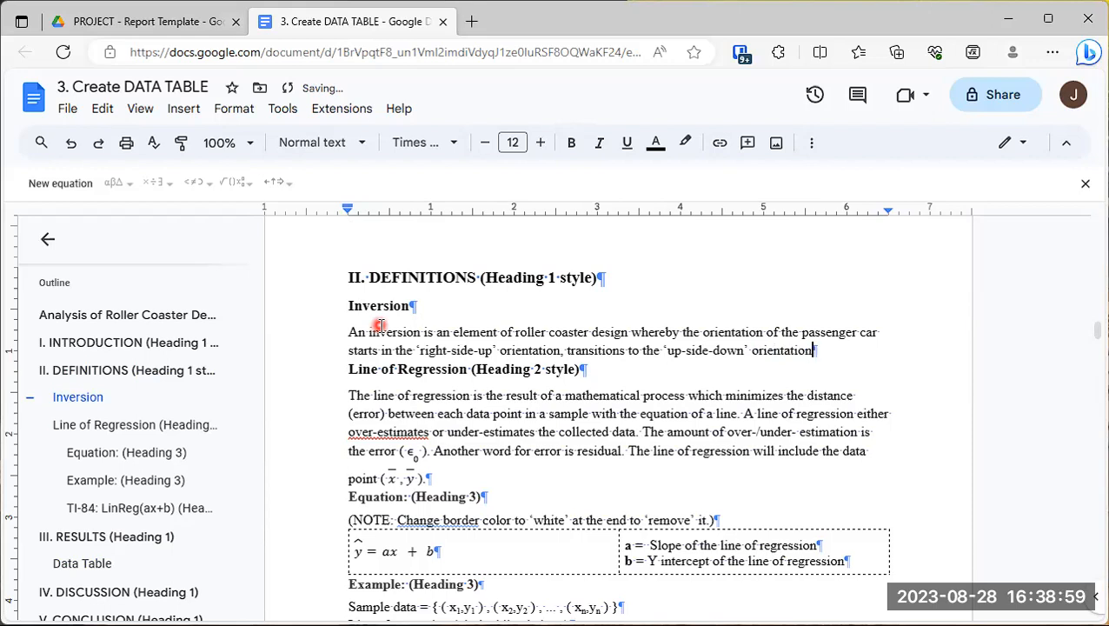
Complete the first sentence of the Inversion definition with "and finally proceeds to return to the 'righ-side-up' orientation.".
type("and p")
key("BackSpace")
type("finally ")
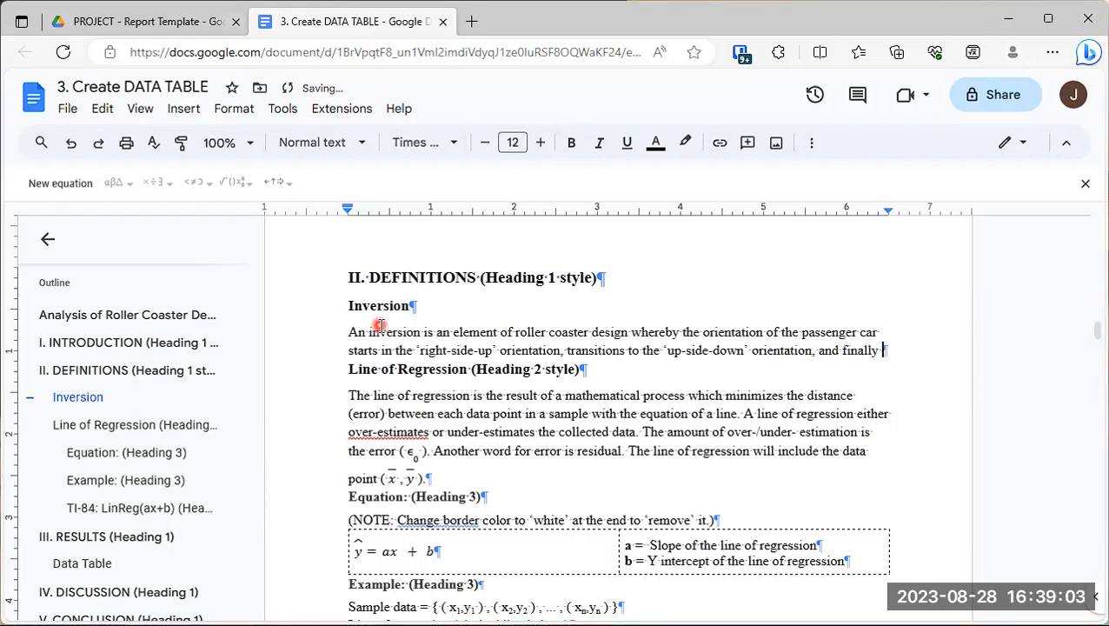
type("proce")
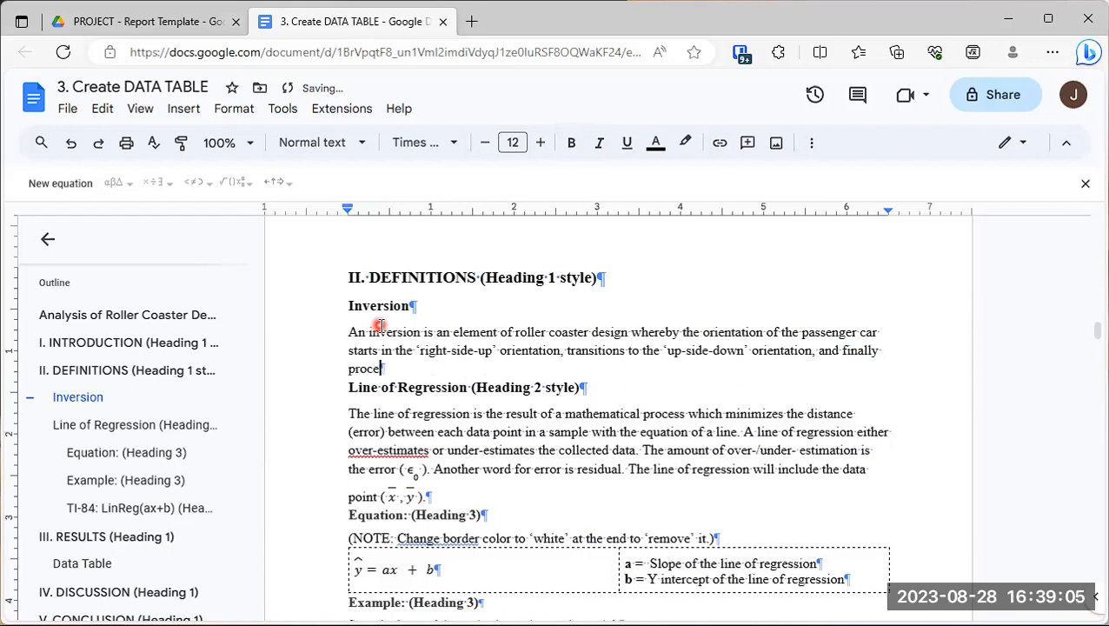
type("eds to rt")
type("urn")
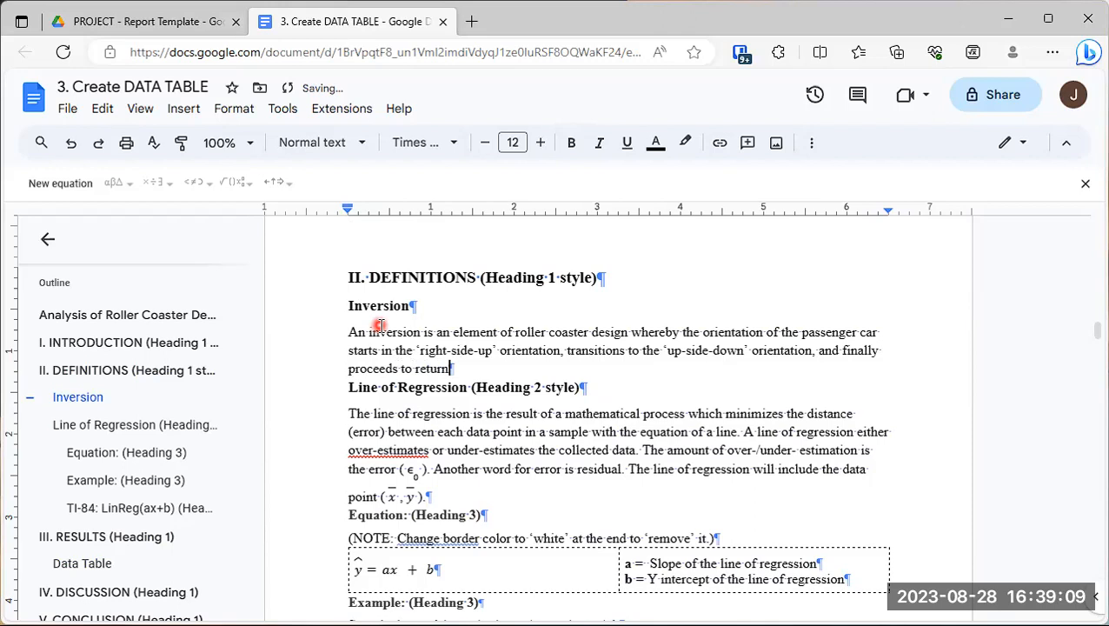
type(" to")
type(" the 'righ")
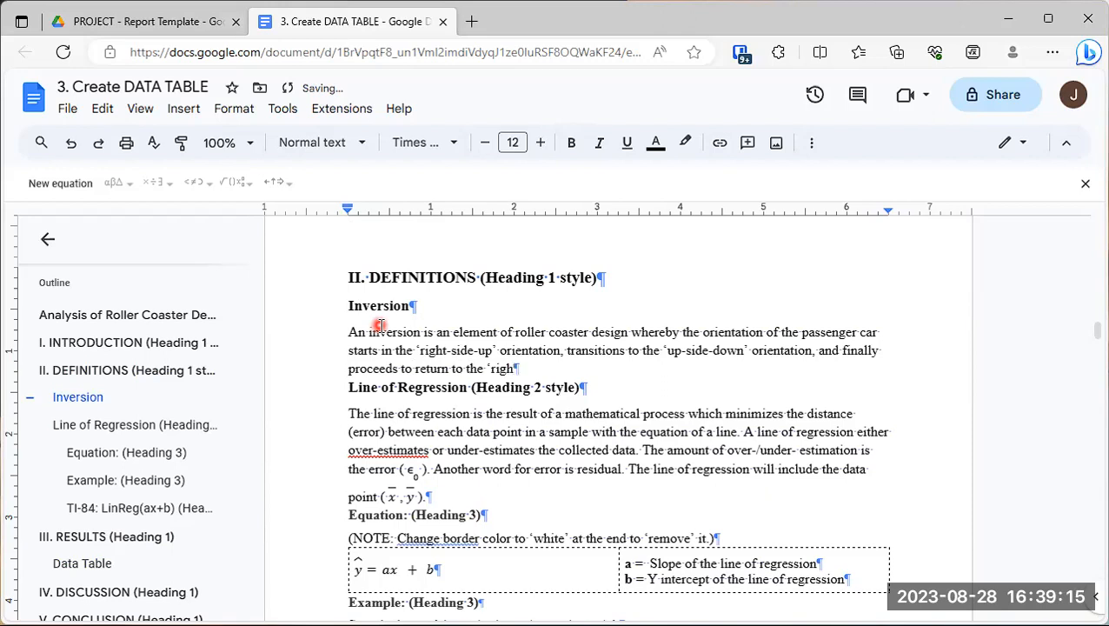
type("tside")
type("-up")
type("' orientation. ")
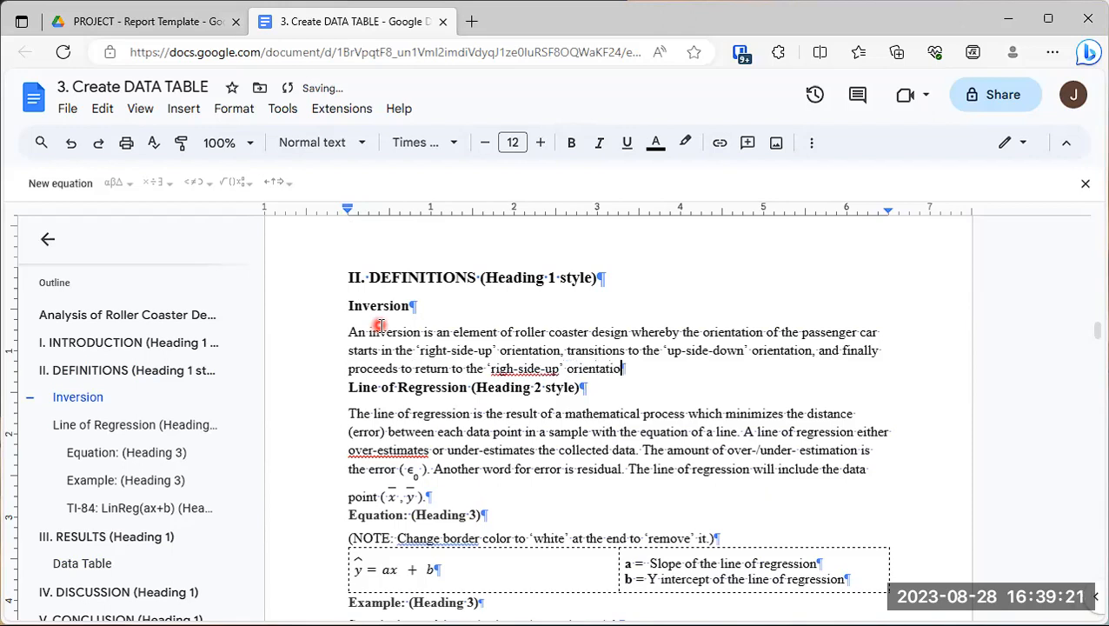
Add the sentence "Examples of inversion elements are "loop-the-loop" and "corkscrew"." to the end of the Inversion paragraph.
type("Examples of inve")
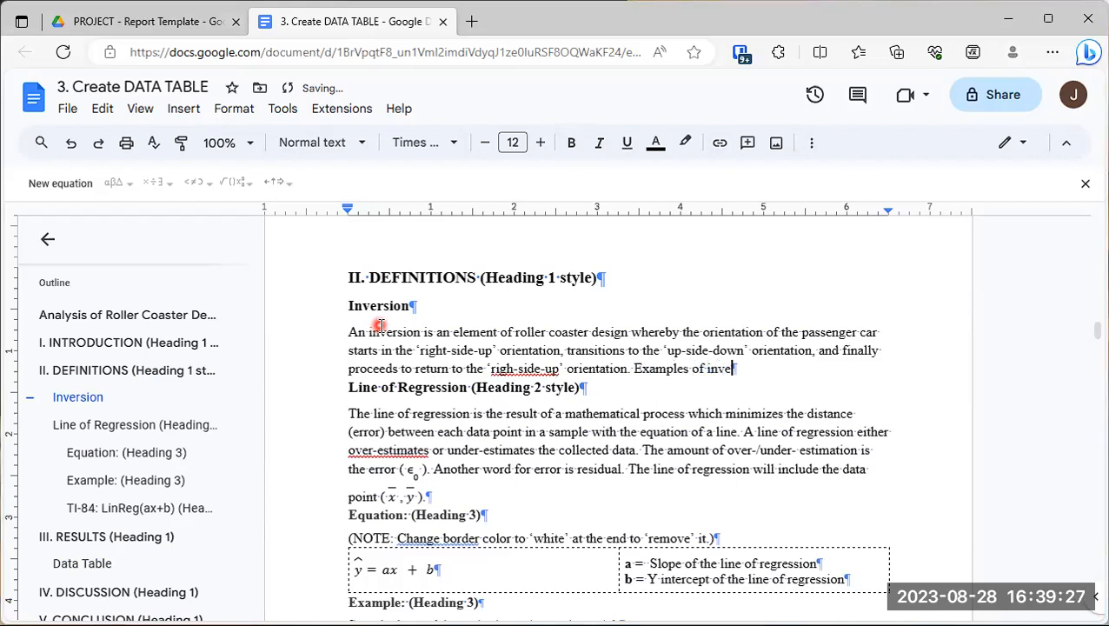
type("rsion elements are \"")
type("lop")
key("BackSpace")
type("op t")
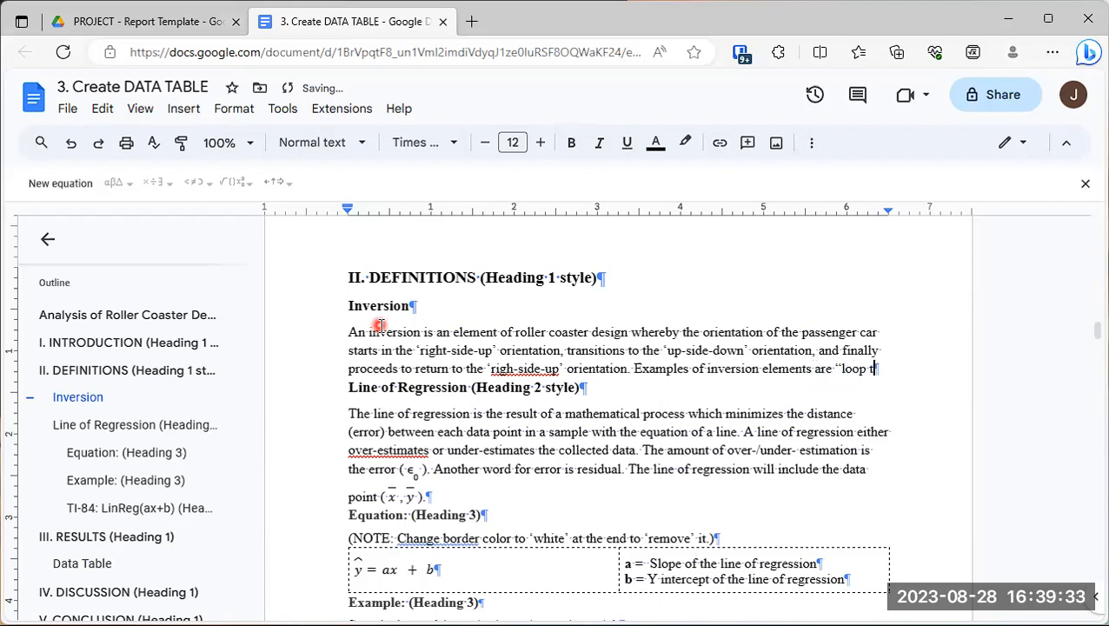
key("BackSpace")
key("BackSpace")
type("-the-loop' and")
key("BackSpace")
key("BackSpace")
key("BackSpace")
key("BackSpace")
type("\" and")
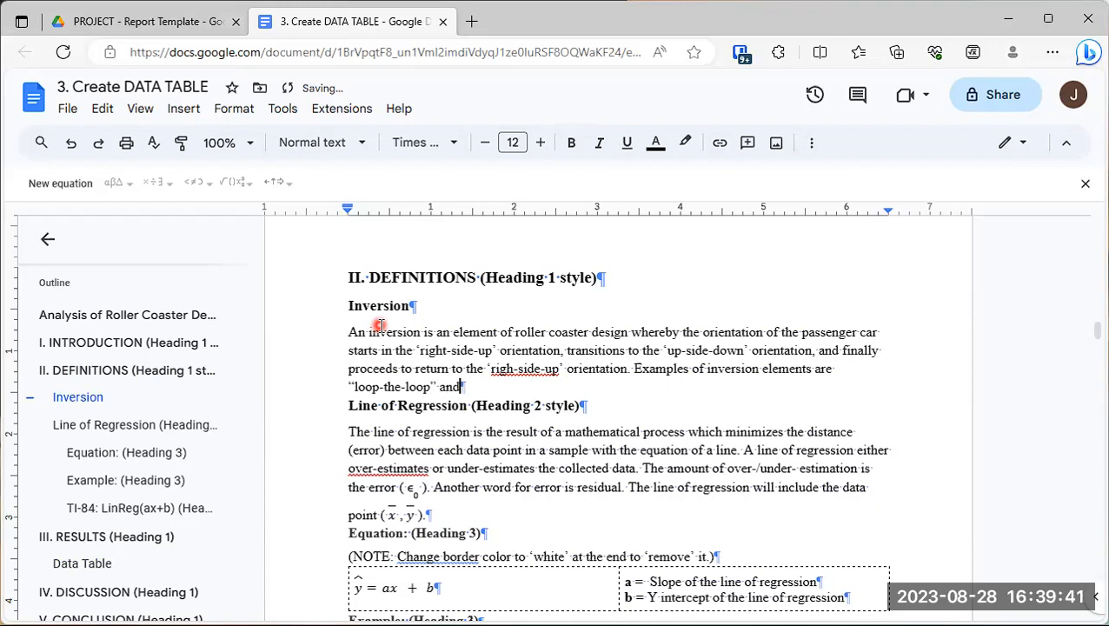
type(" \"corksc")
type("rew\"")
type(".")
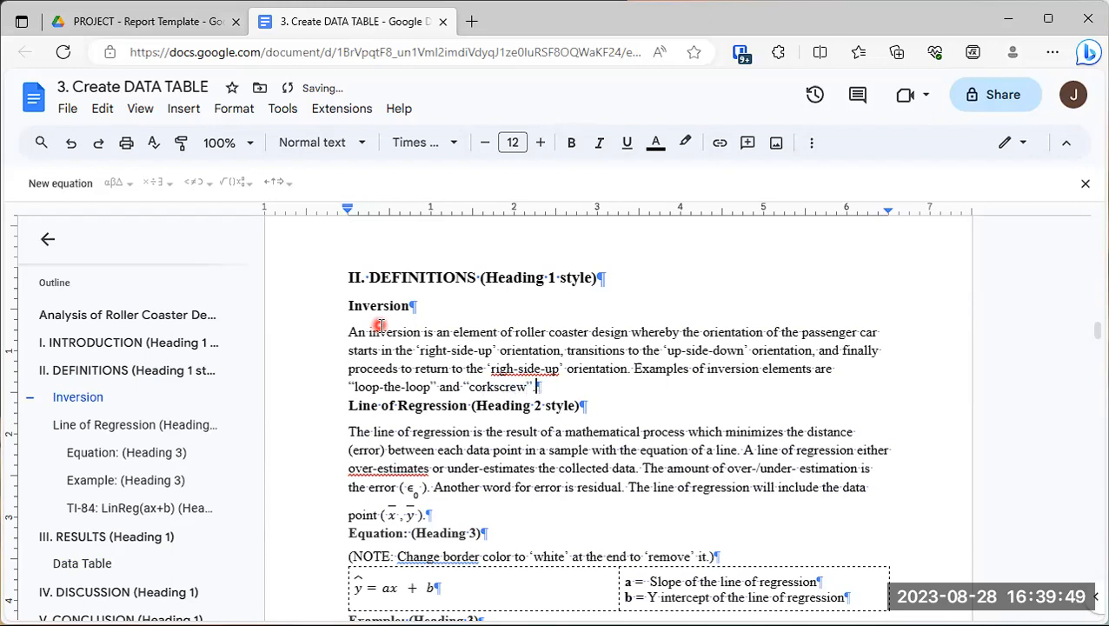
Correct the misspelled 'righ-side-up' to 'right-side-up' and return to the end of the Inversion paragraph.
left_click(513, 366)
type("t")
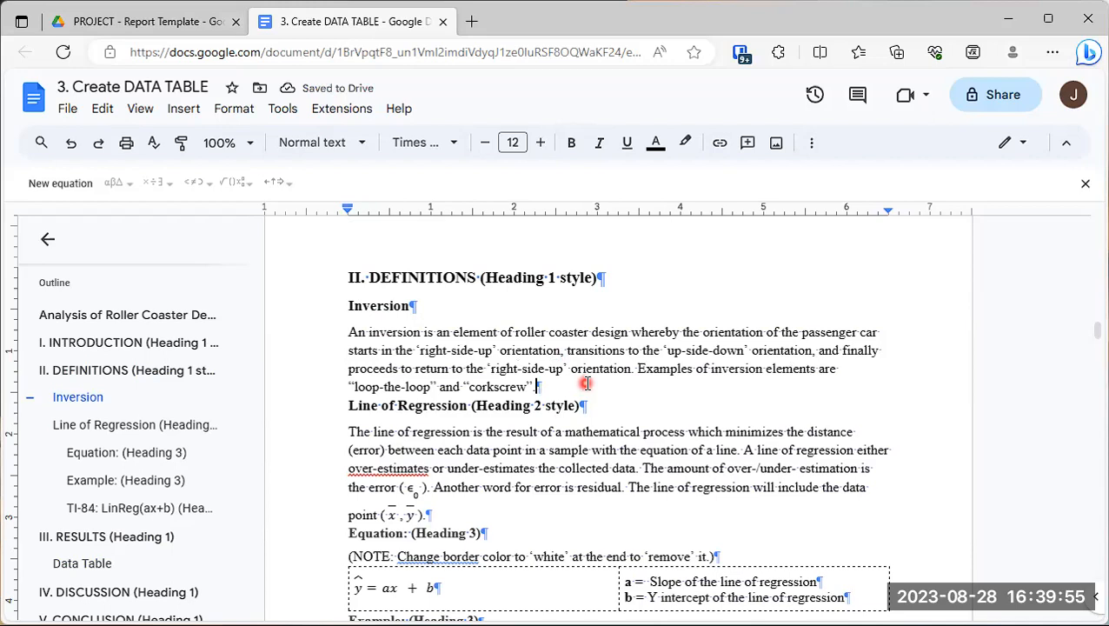
left_click(548, 386)
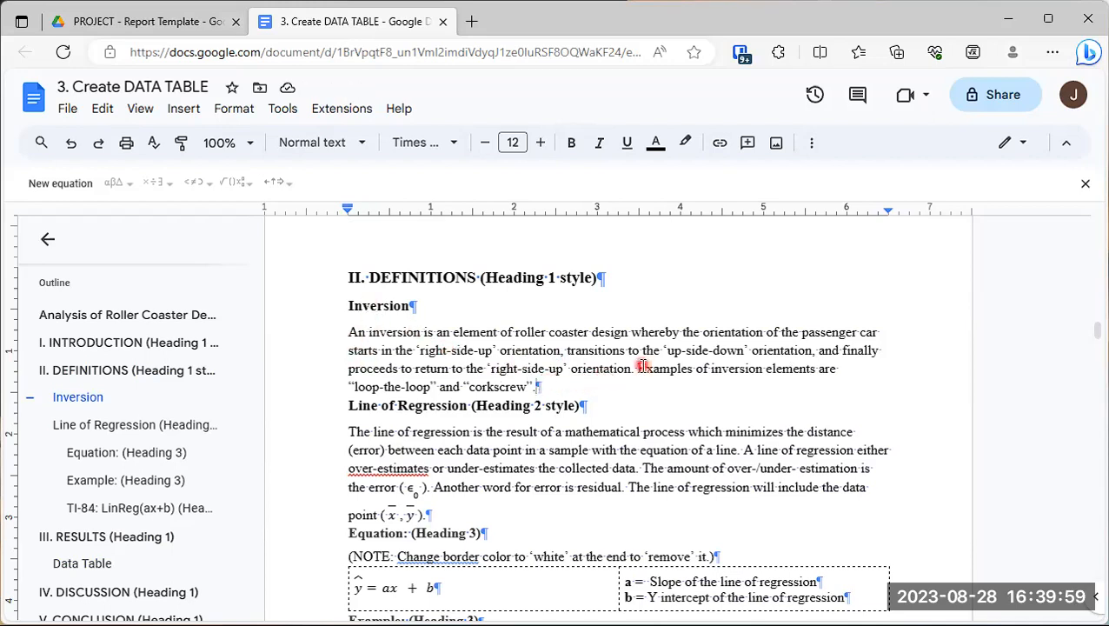
Add two blank lines after the Inversion paragraph and insert a 2 x 2 table there.
key("Return")
key("Return")
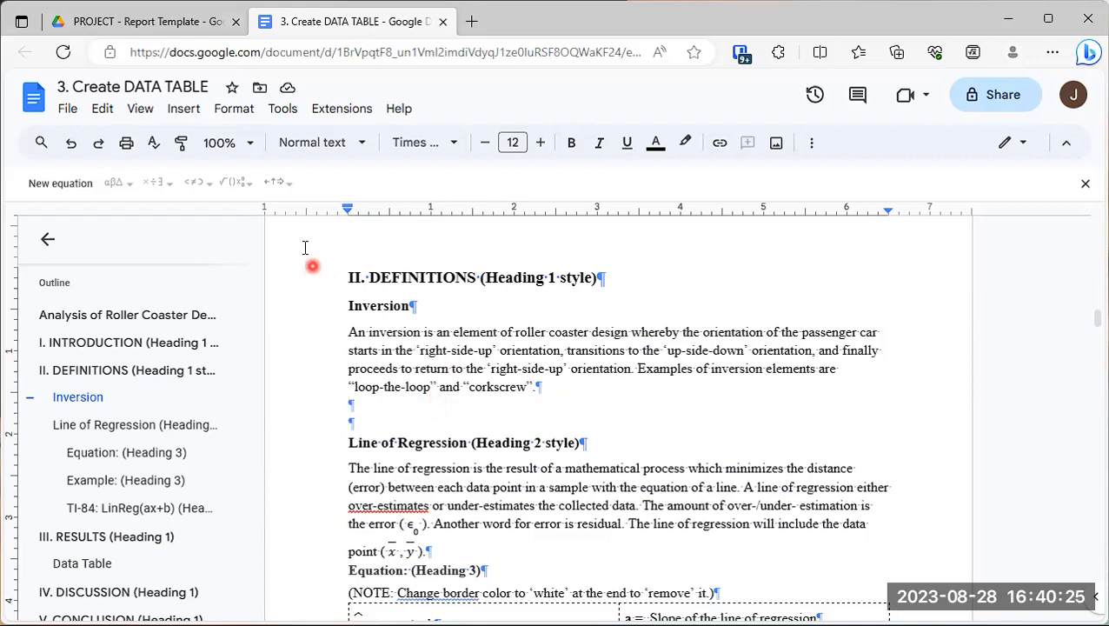
left_click(186, 110)
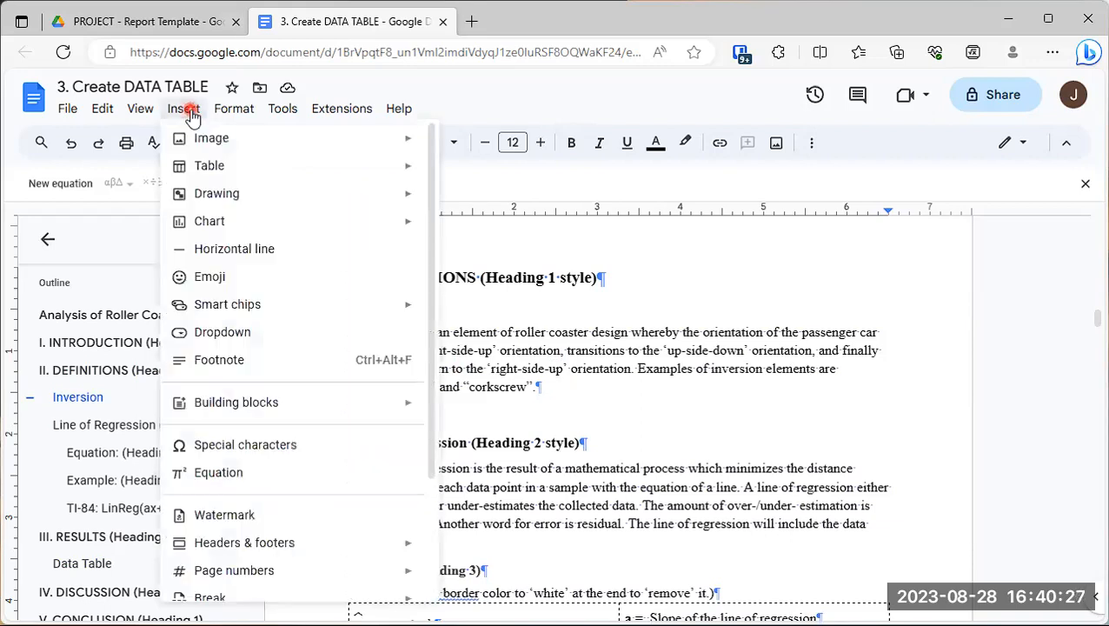
mouse_move(216, 166)
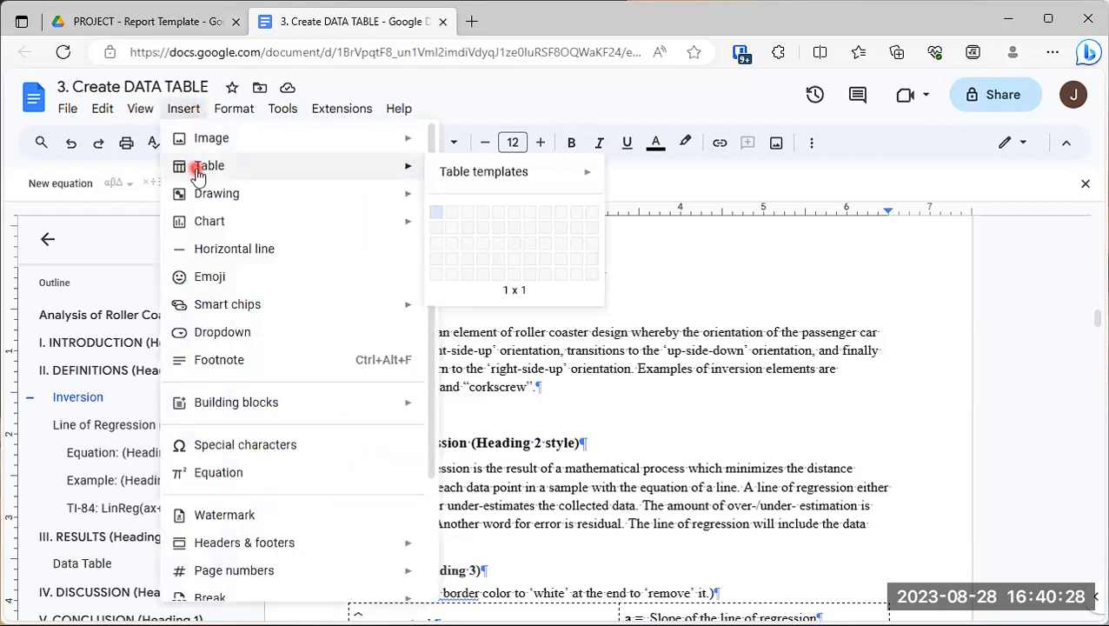
left_click(454, 227)
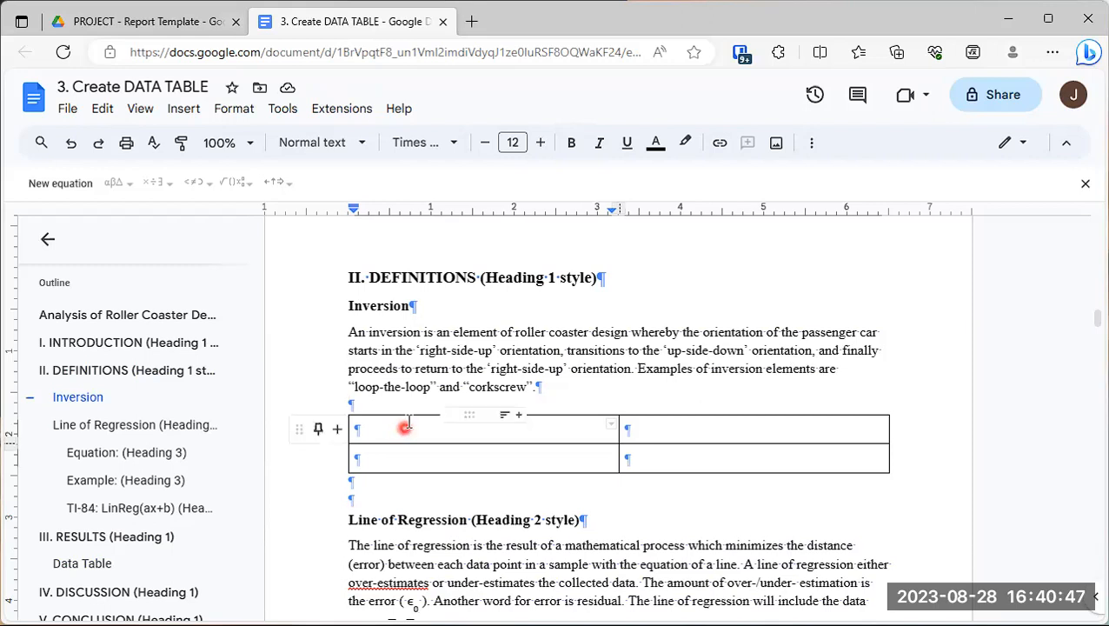
Insert the picture 1004px-Loop_the_Loop,_Luna_Park,_Coney_Island.jpg from the Downloads folder into the first cell of the table's top row.
left_click(187, 109)
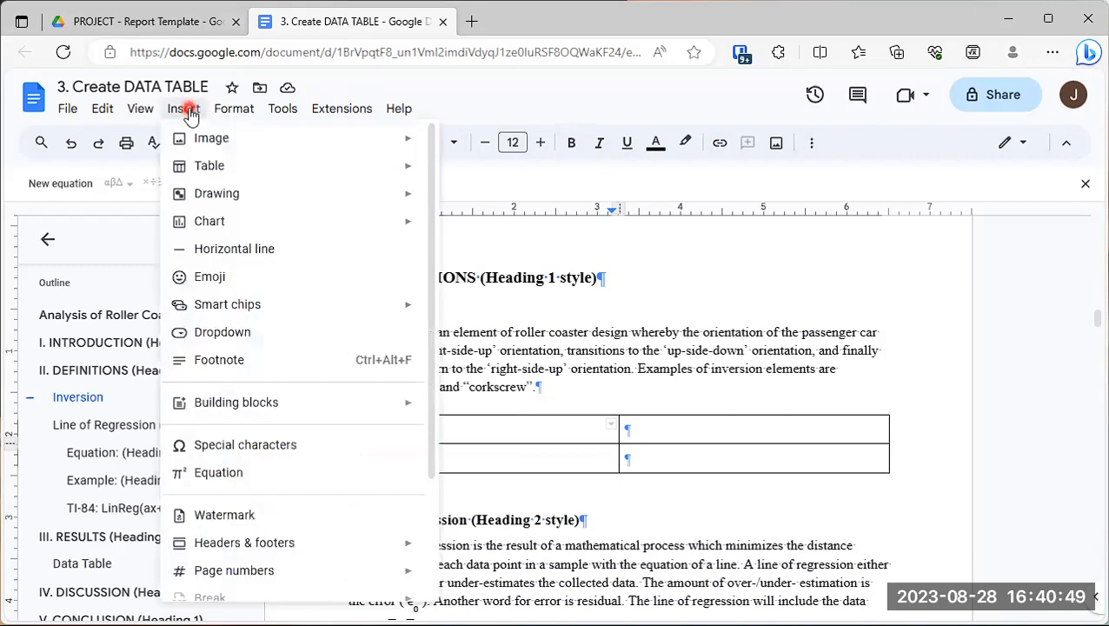
mouse_move(213, 143)
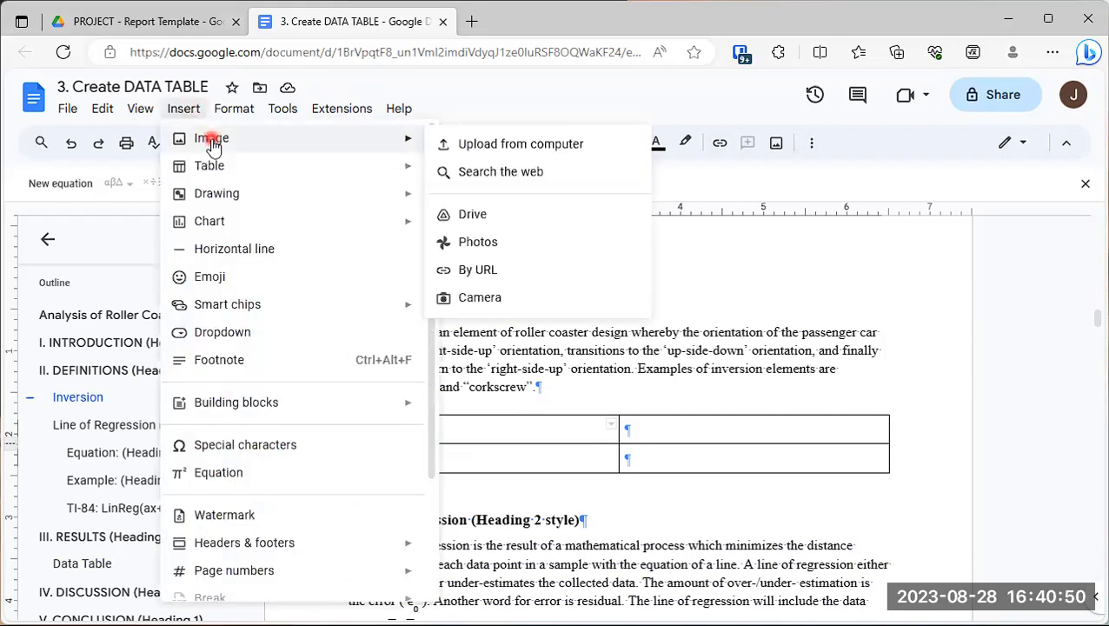
left_click(510, 150)
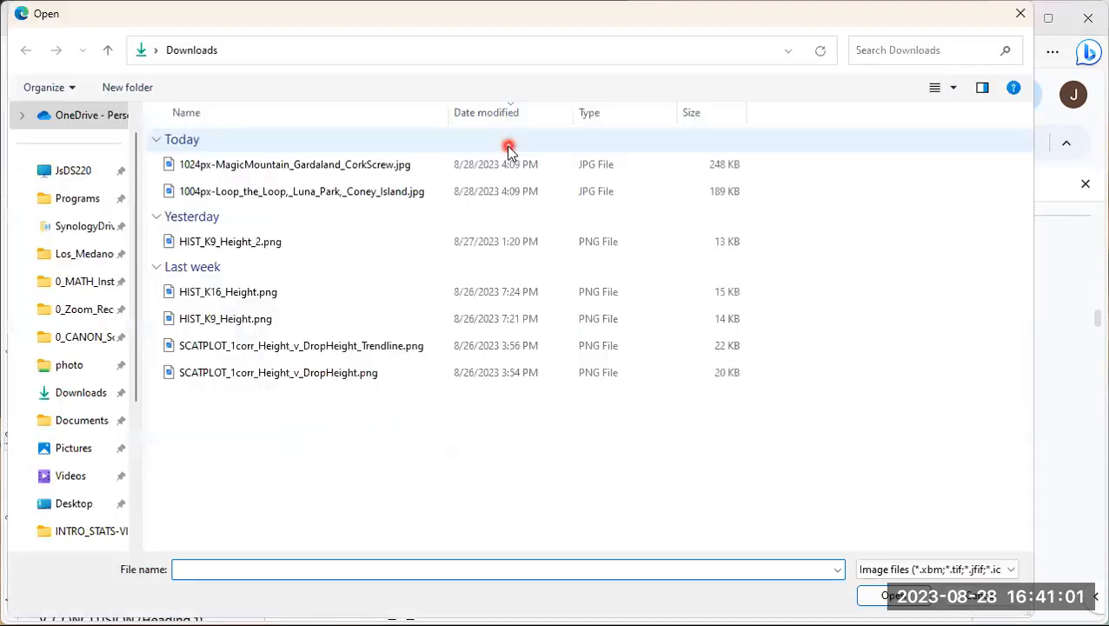
left_click(265, 198)
double_click(263, 193)
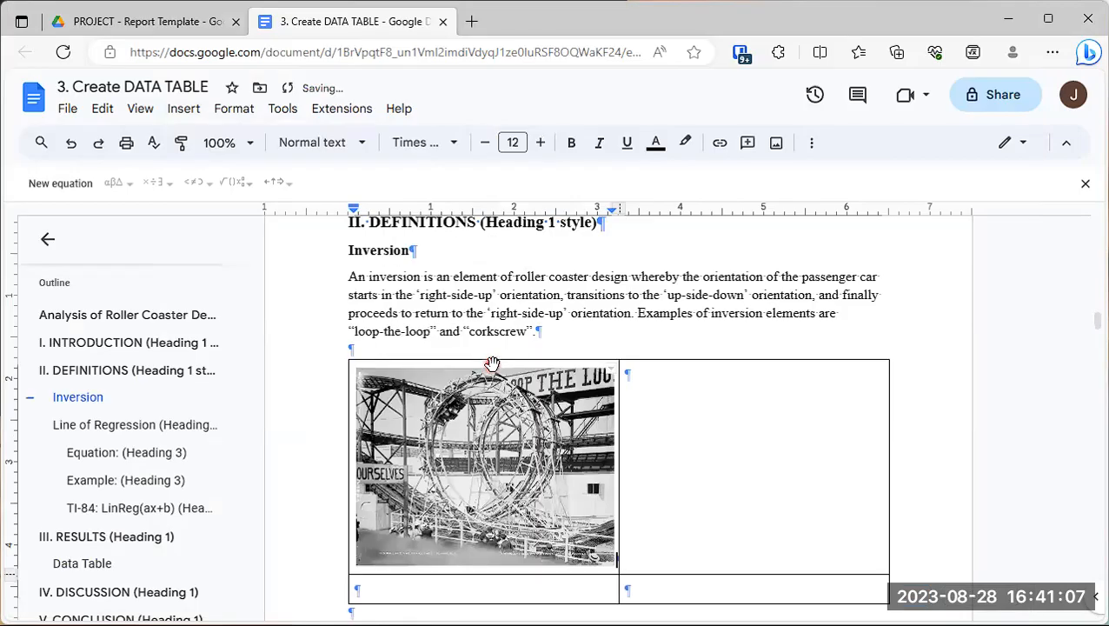
Insert the picture 1024px-MagicMountain_Gardaland_CorkScrew.jpg from the Downloads folder into the second cell of the table's top row.
left_click(696, 400)
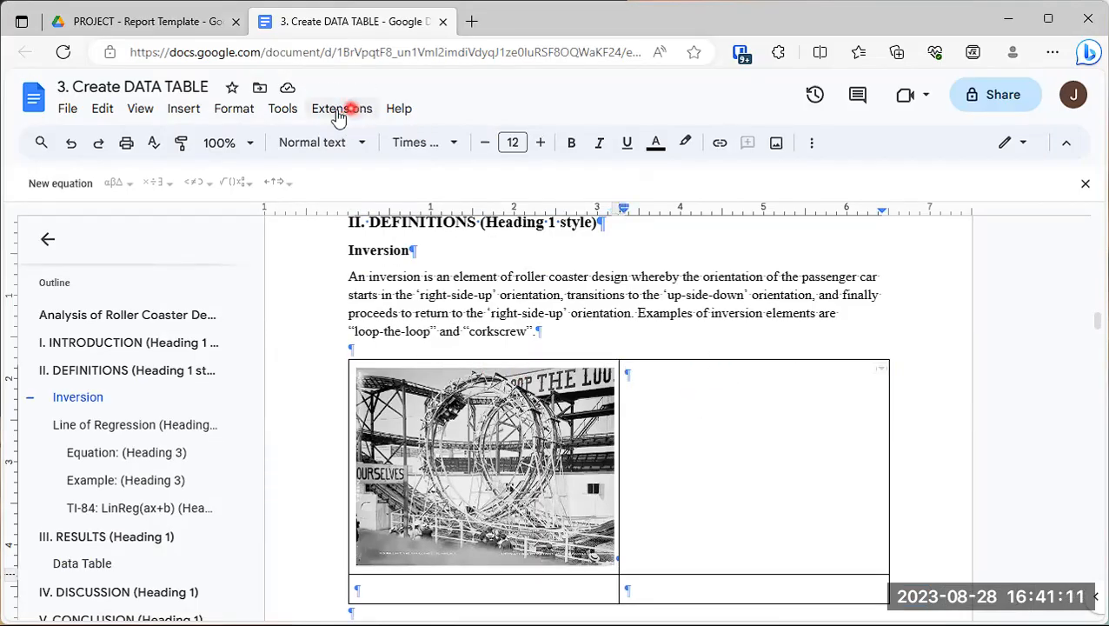
left_click(184, 109)
mouse_move(208, 147)
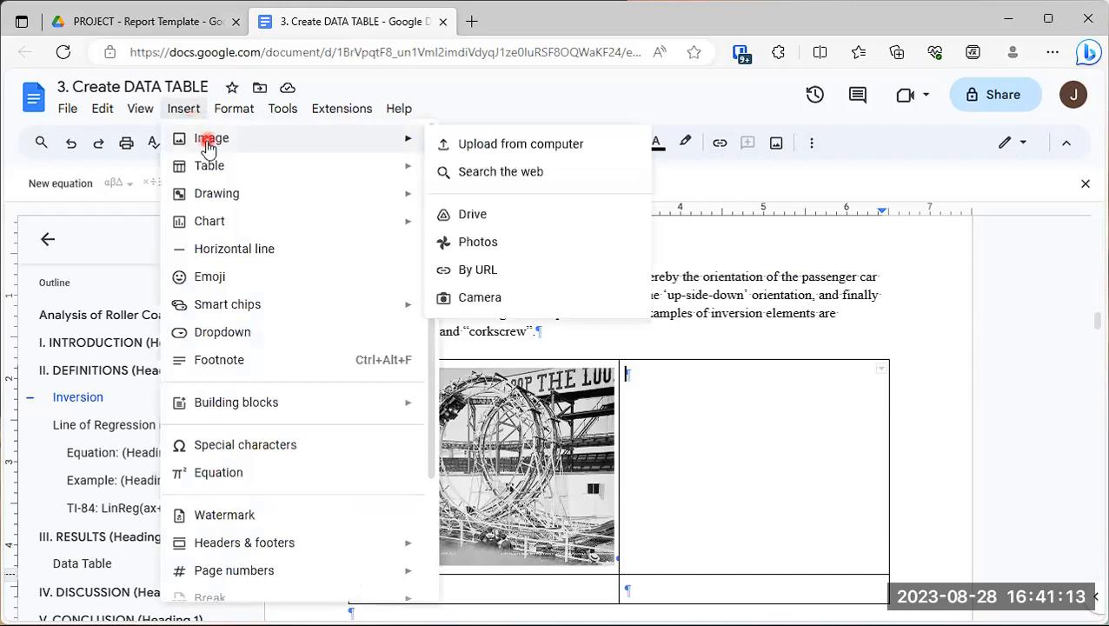
left_click(479, 147)
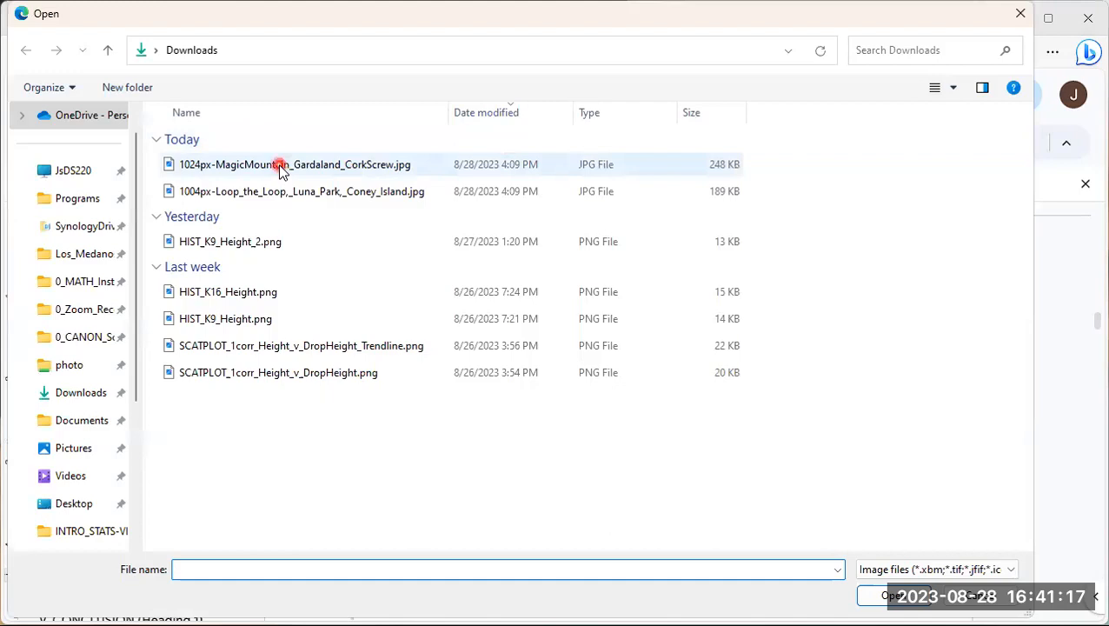
double_click(274, 171)
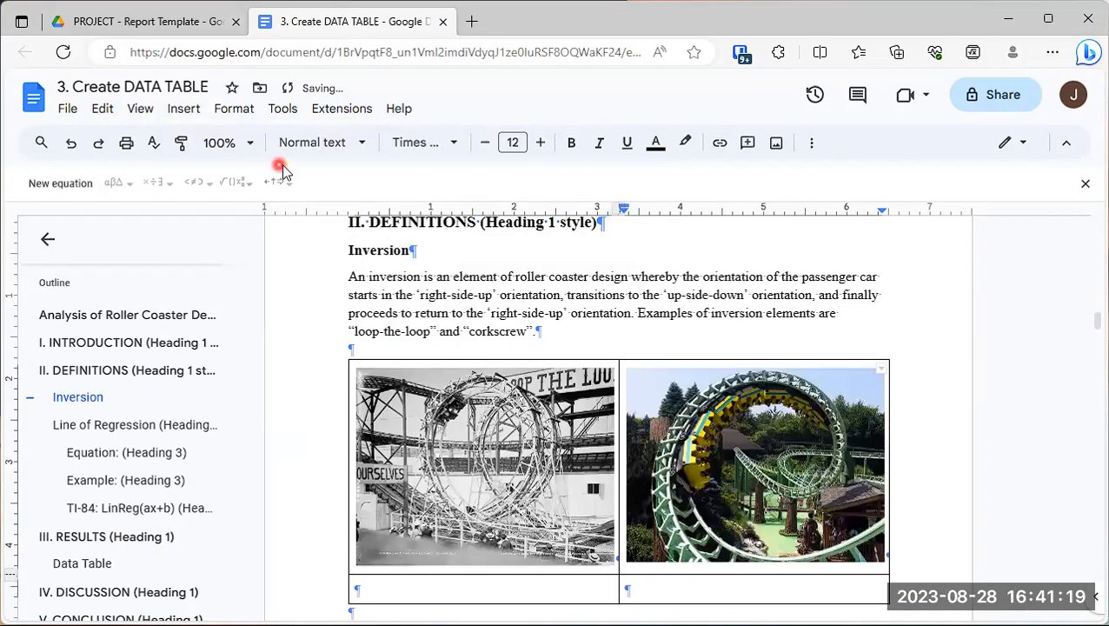
Caption the loop picture in the cell below it with "Figure A: Example of a "loop-the-loop" inversion element in a roller coaster.".
scroll(556, 391, "down", 1)
double_click(467, 532)
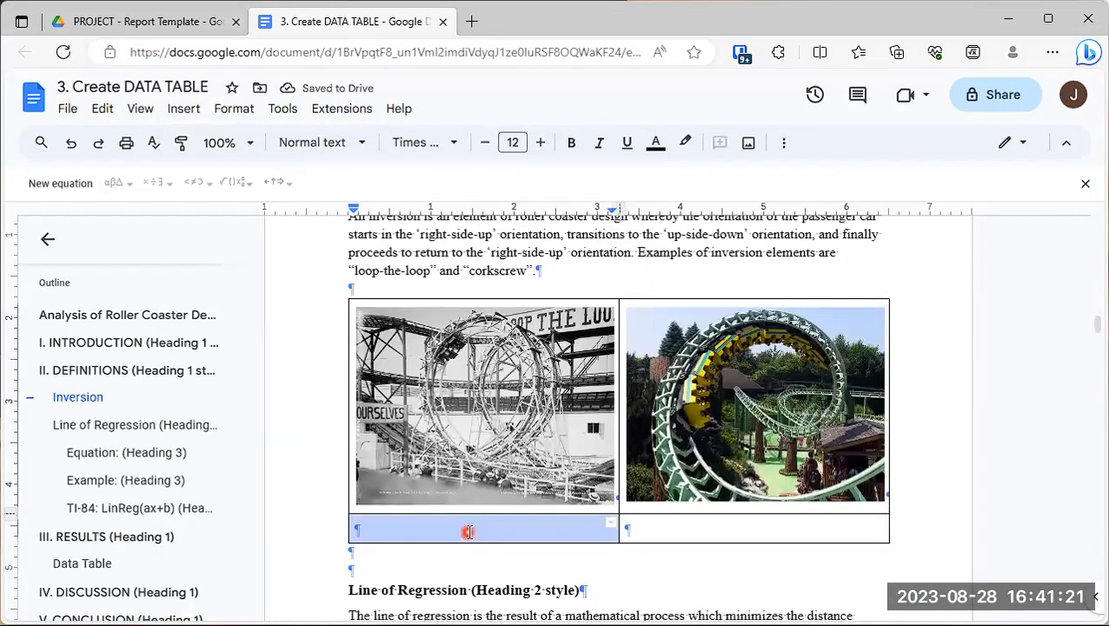
left_click(470, 530)
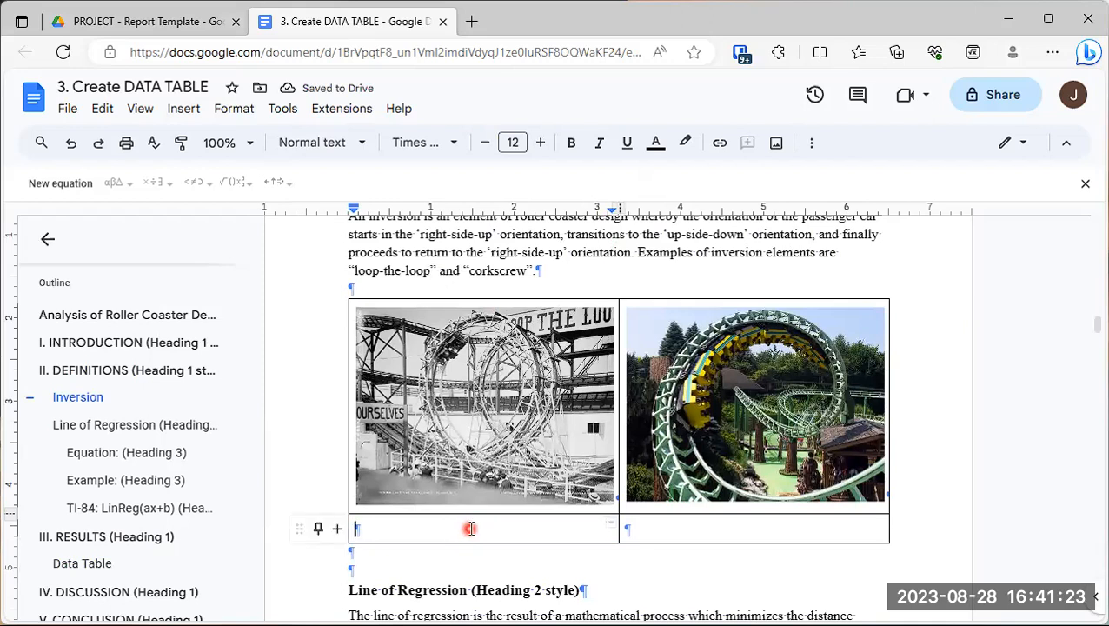
type("Figure A:")
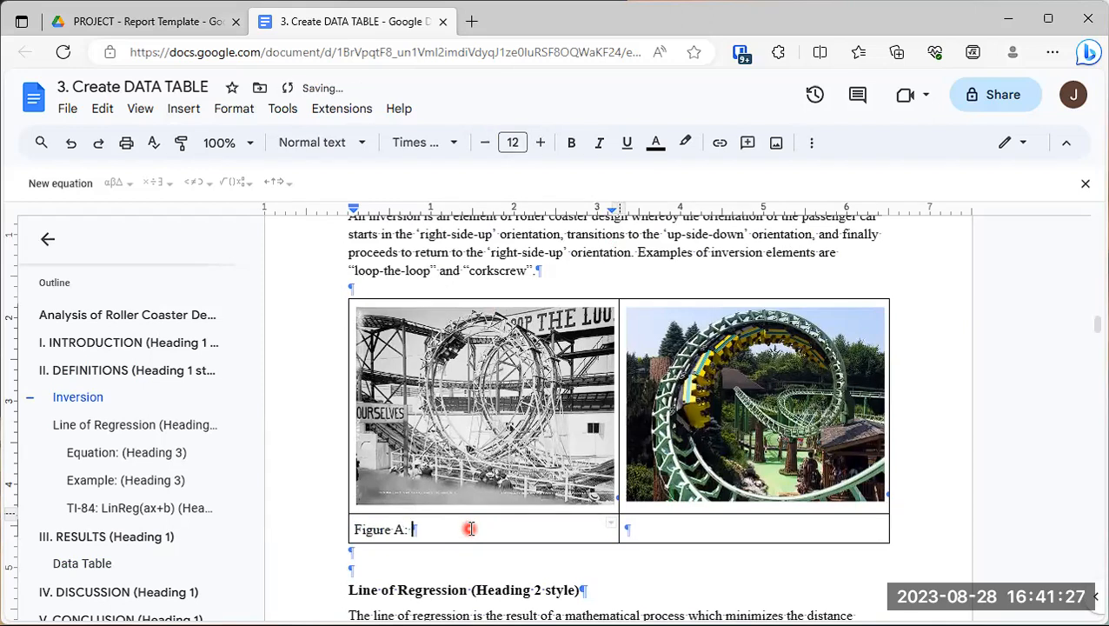
type(" Example")
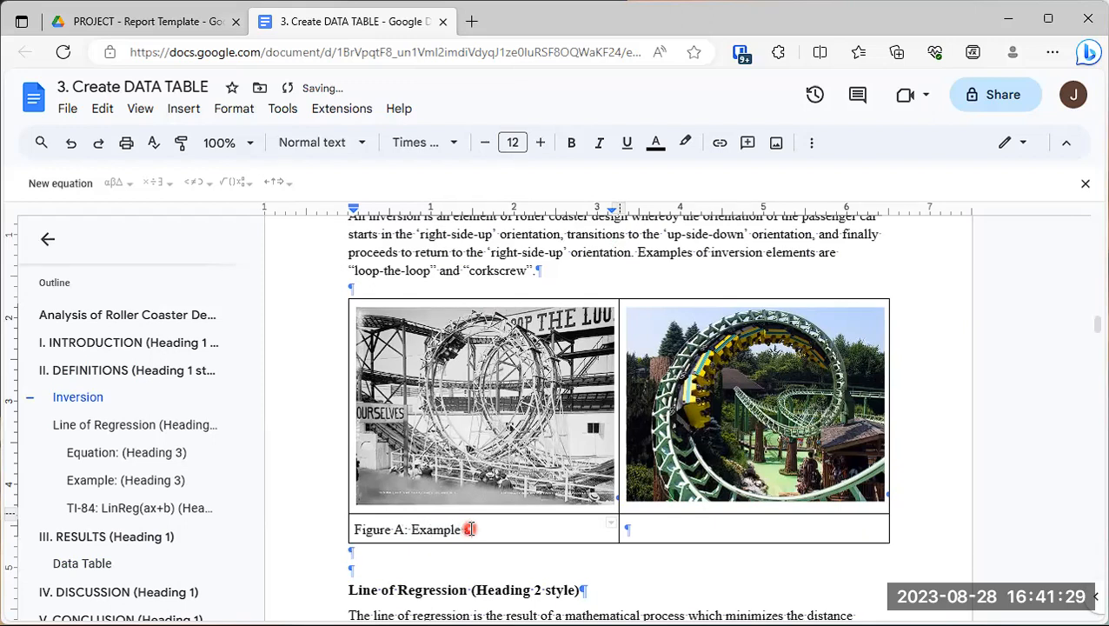
type(" a")
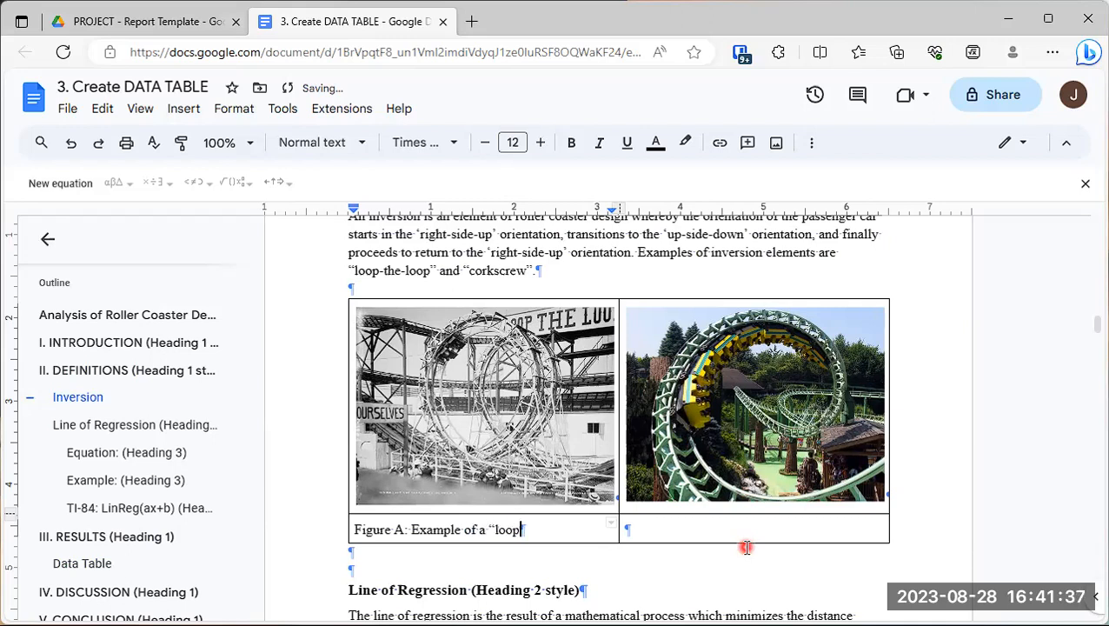
type("loop”")
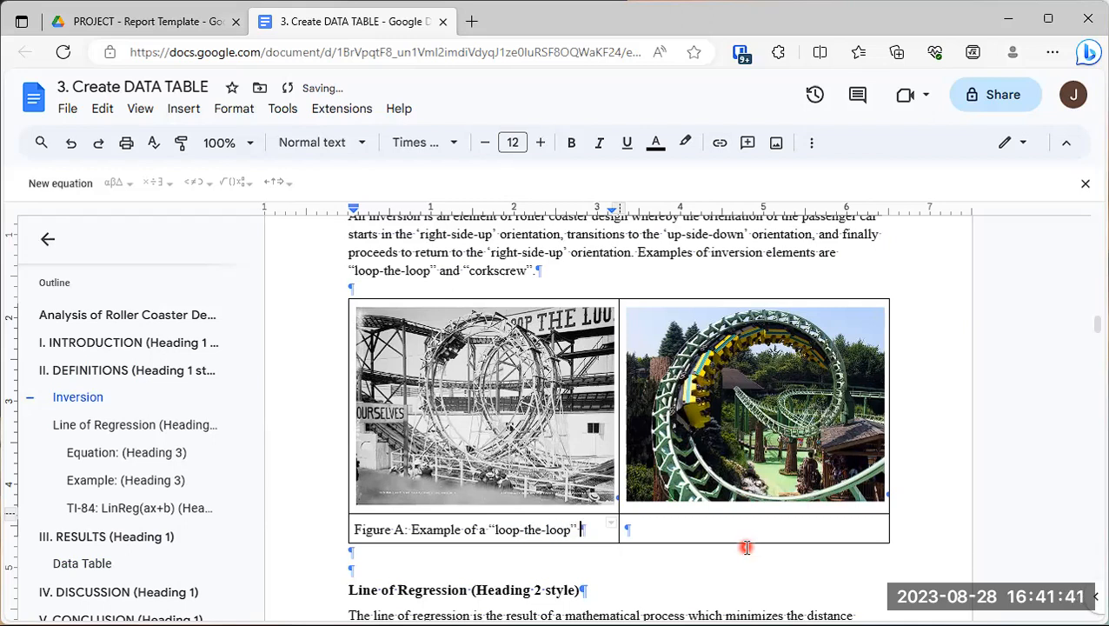
type("op\" inversion element in")
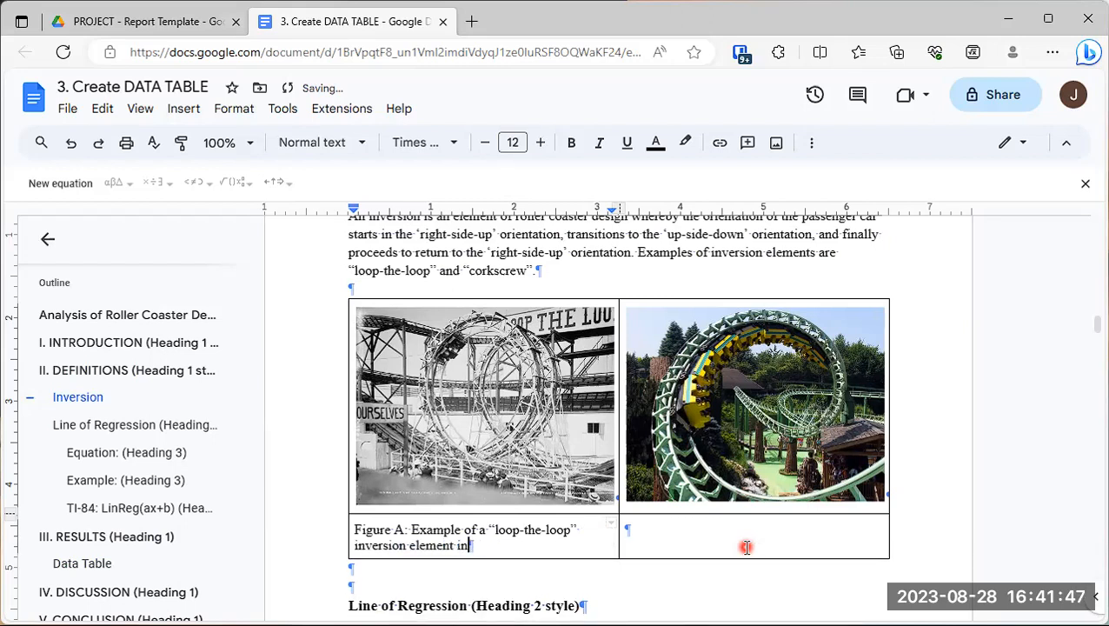
type(" a roller coas")
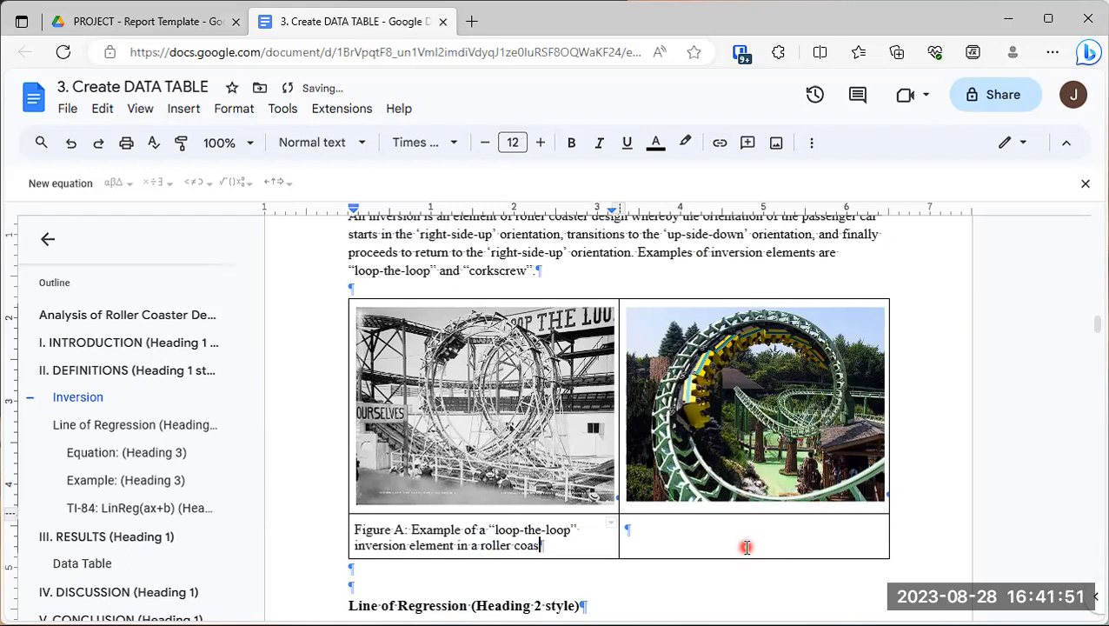
type("ter.")
Caption the corkscrew picture in the cell below it with "Figure B: Example of a "corkscrew" inversion element in a roller coaster.".
left_click(712, 539)
type("Figure B: Ex")
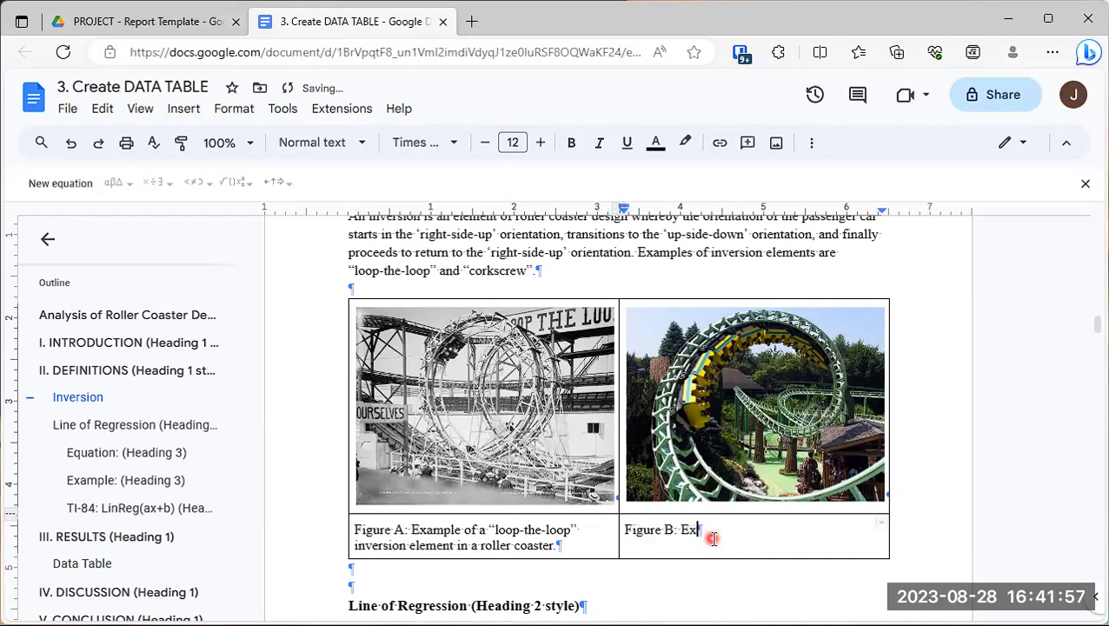
type("ample of a \"")
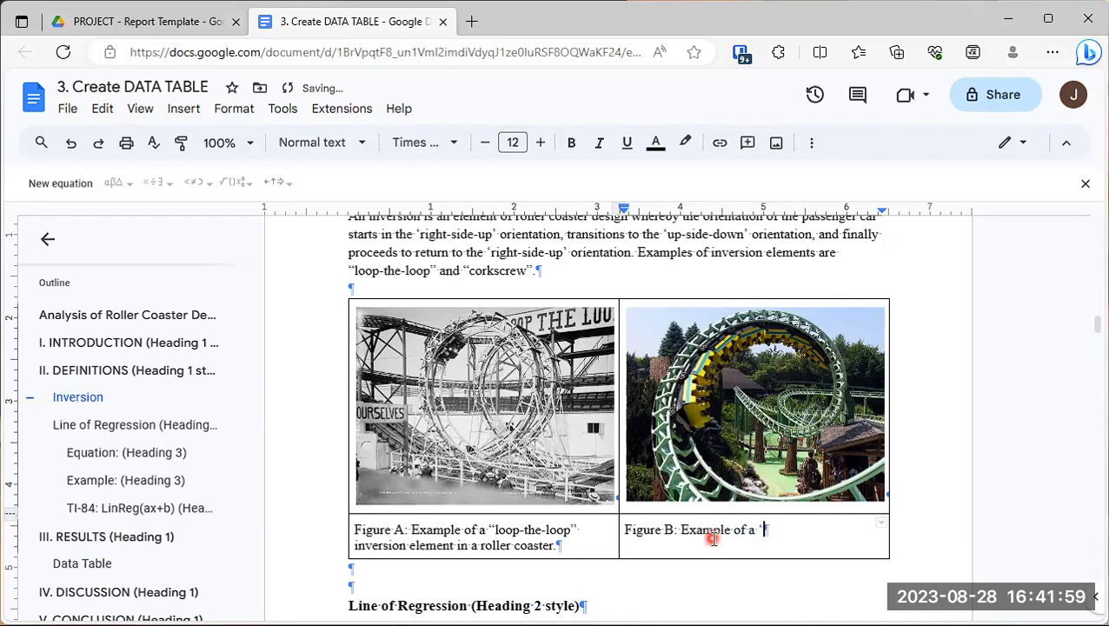
type("corkscrew\" inversion element in a roller coaster.")
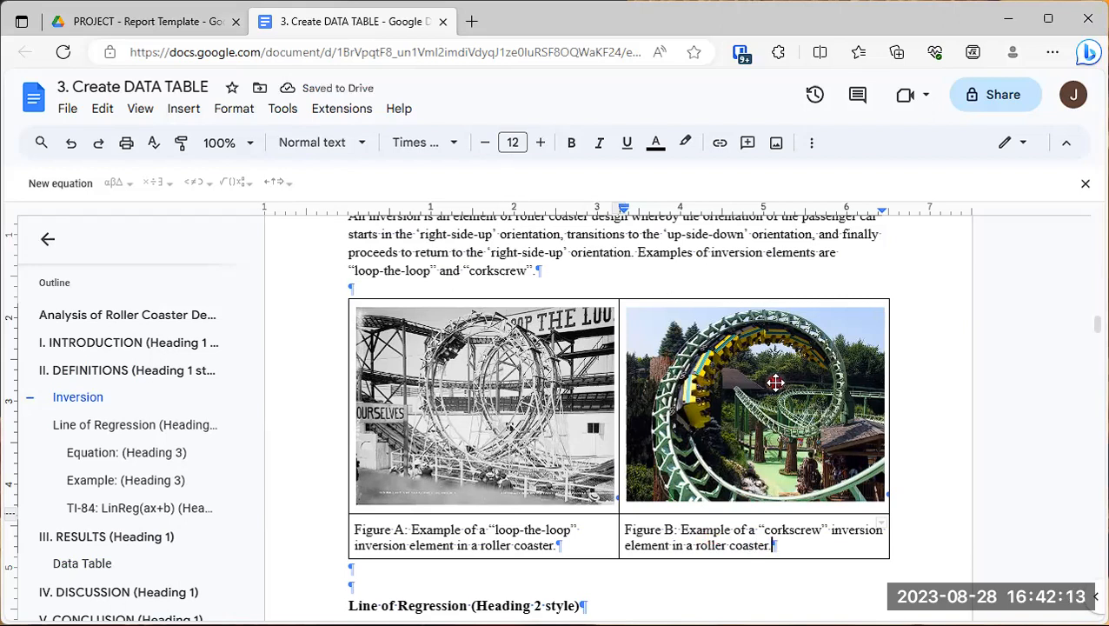
In the Inversion paragraph, add "(Figure A)" after "loop-the-loop" and "(Figure B)" after "corkscrew", before the final period.
scroll(782, 391, "down", 1)
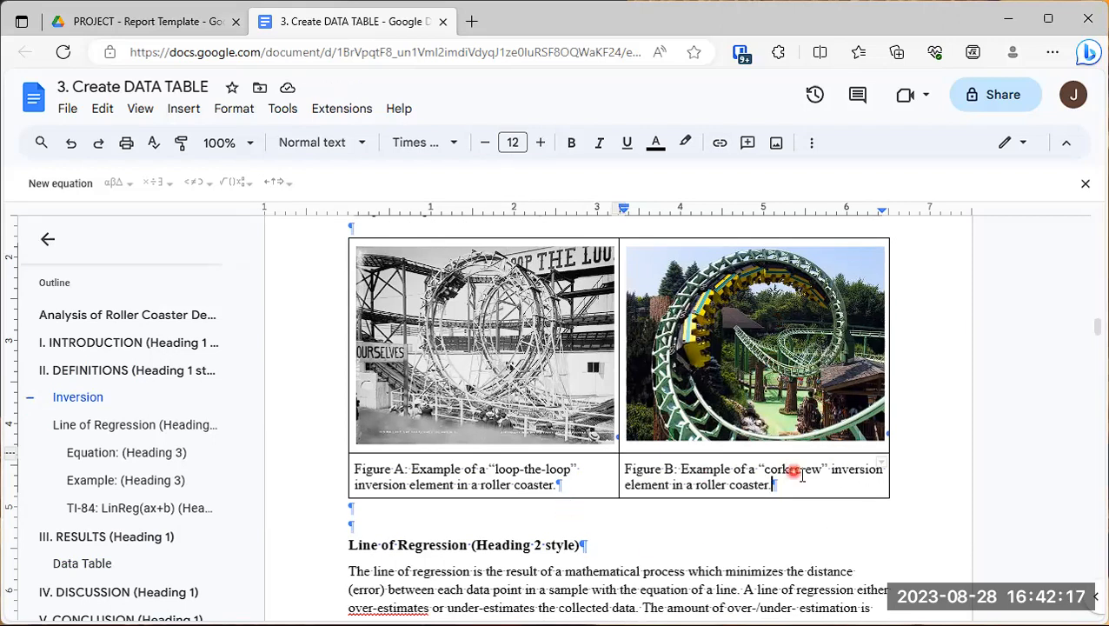
scroll(782, 470, "up", 3)
scroll(716, 472, "down", 3)
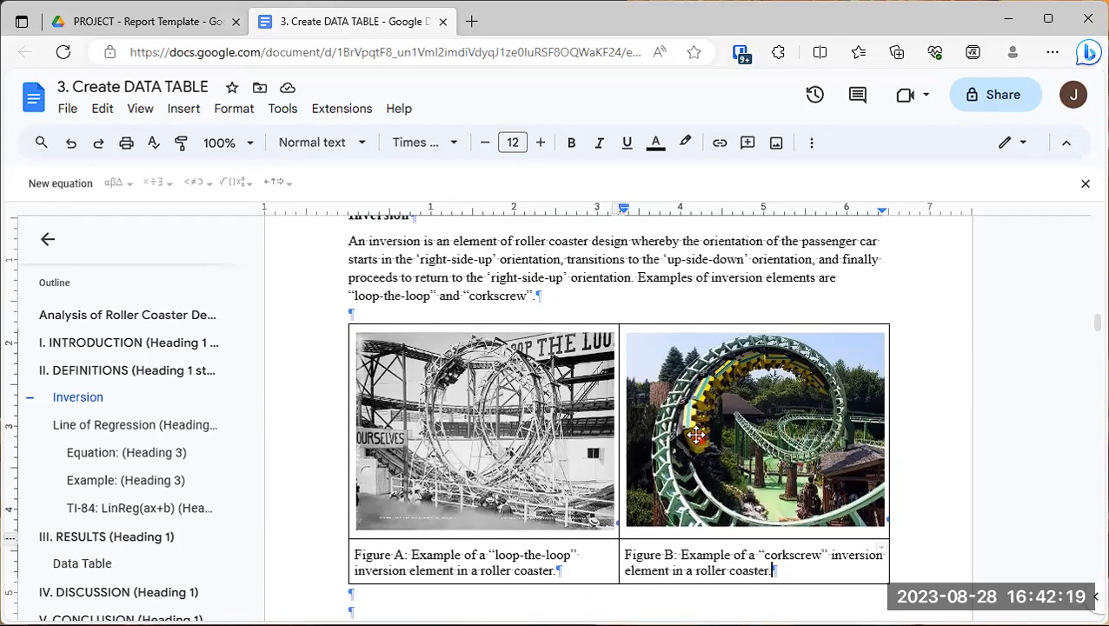
scroll(691, 452, "up", 3)
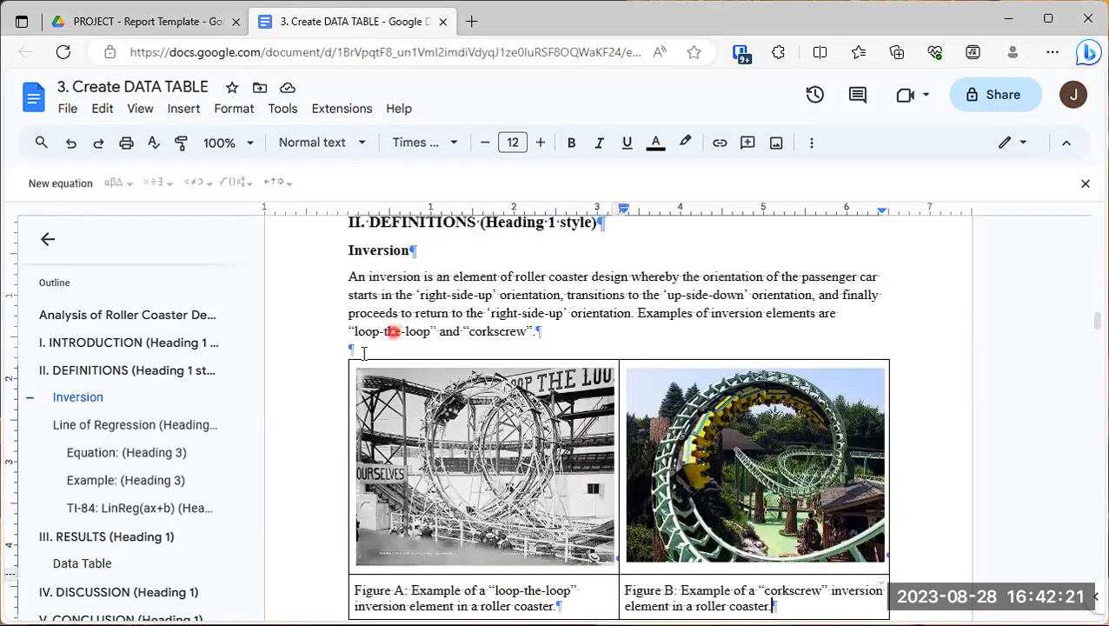
scroll(361, 356, "down", 1)
scroll(361, 356, "down", 1)
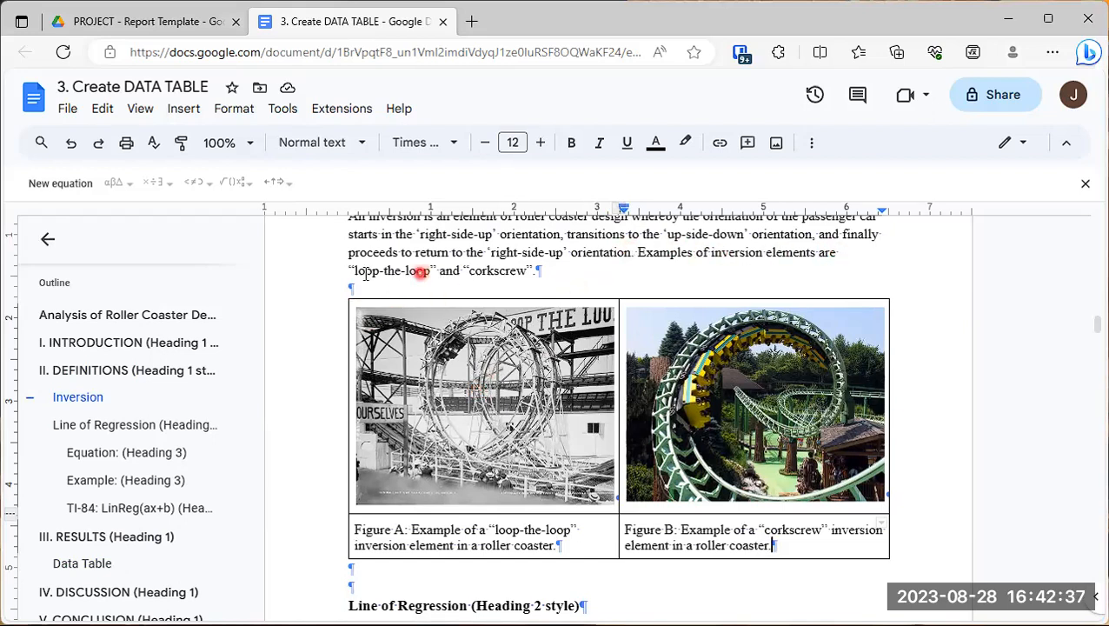
left_click(436, 271)
type("(Figure A)")
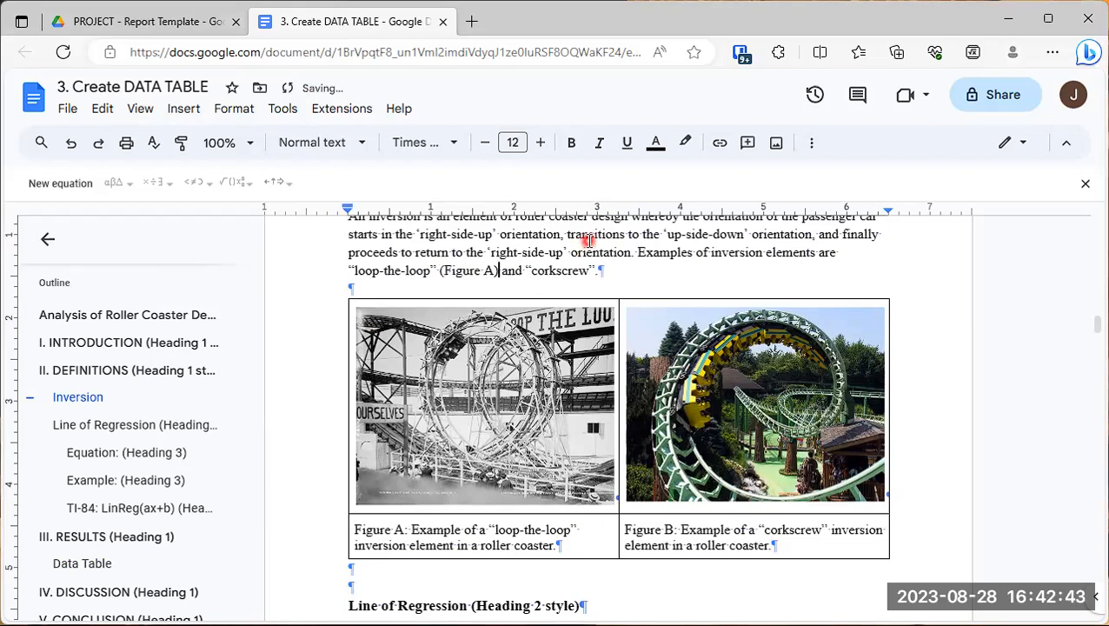
left_click(602, 271)
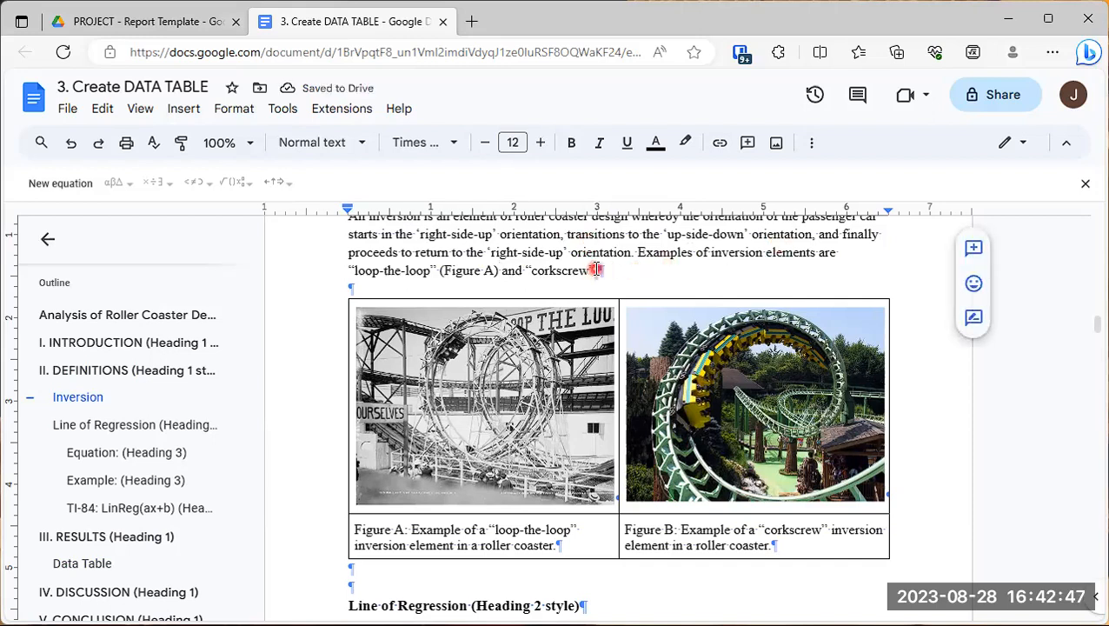
type("(Figure B")
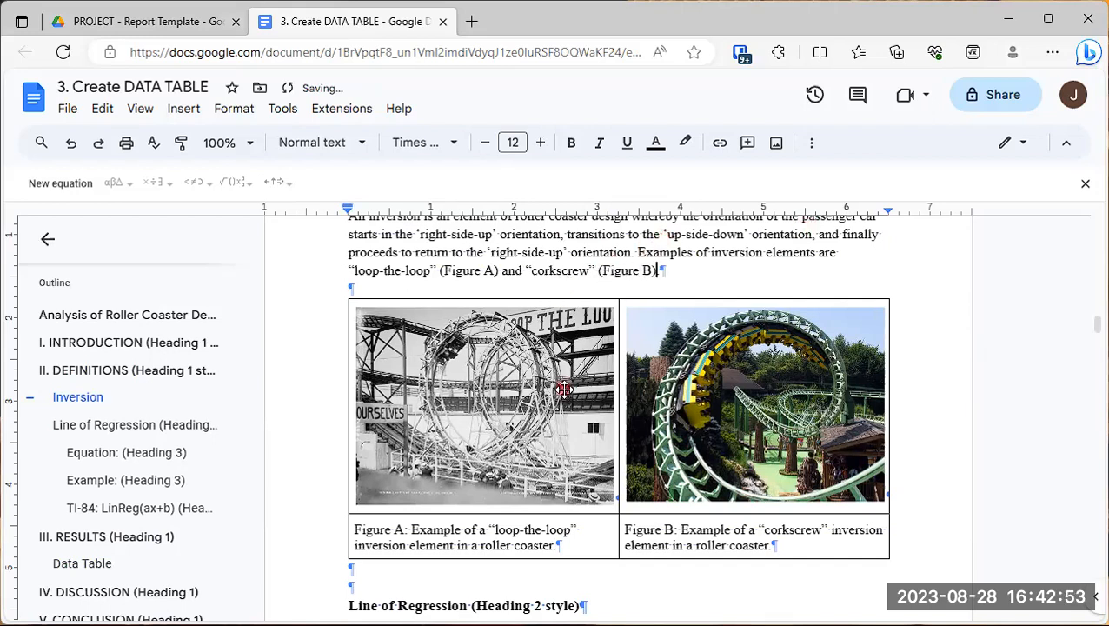
Compare the figure references in the Inversion paragraph with the captions under the two pictures.
scroll(531, 389, "up", 3)
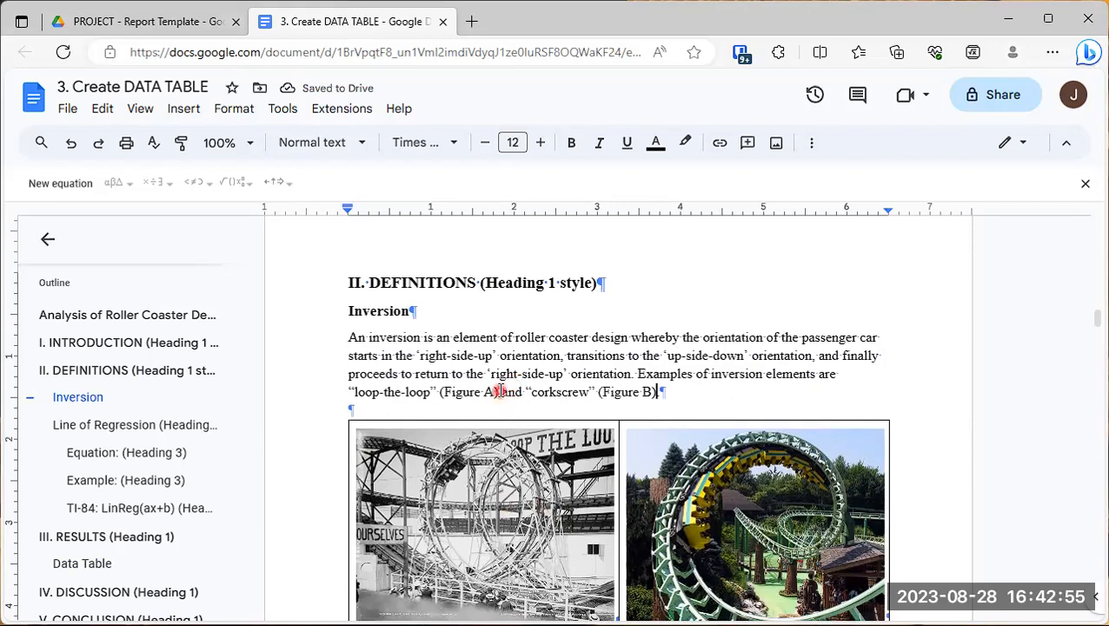
scroll(526, 426, "down", 3)
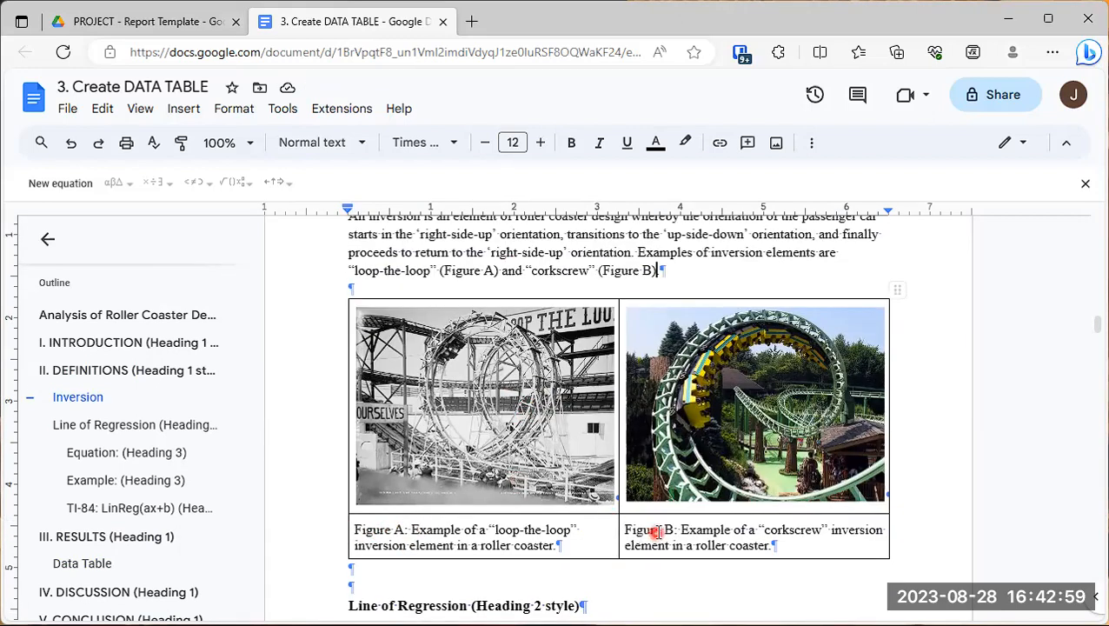
scroll(660, 521, "down", 3)
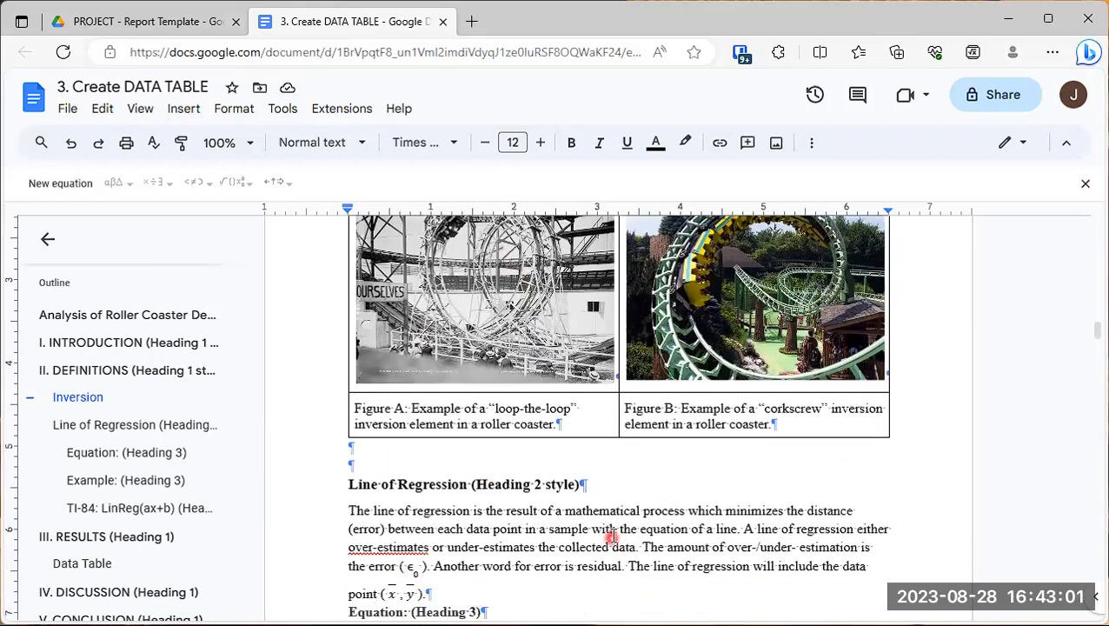
scroll(665, 465, "up", 4)
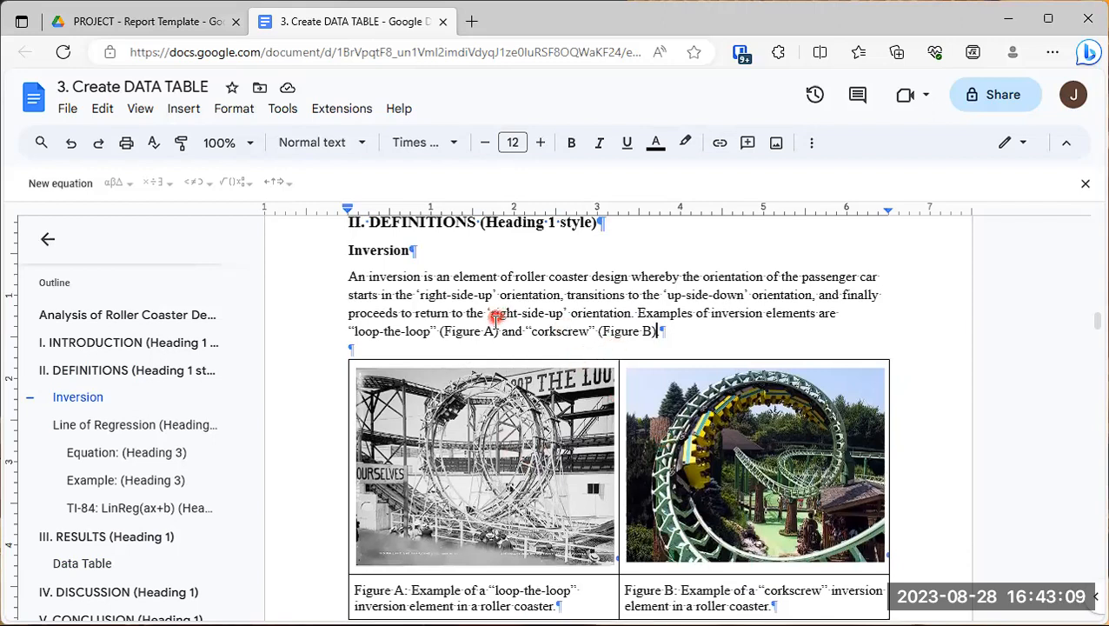
left_click_drag(442, 333, 503, 338)
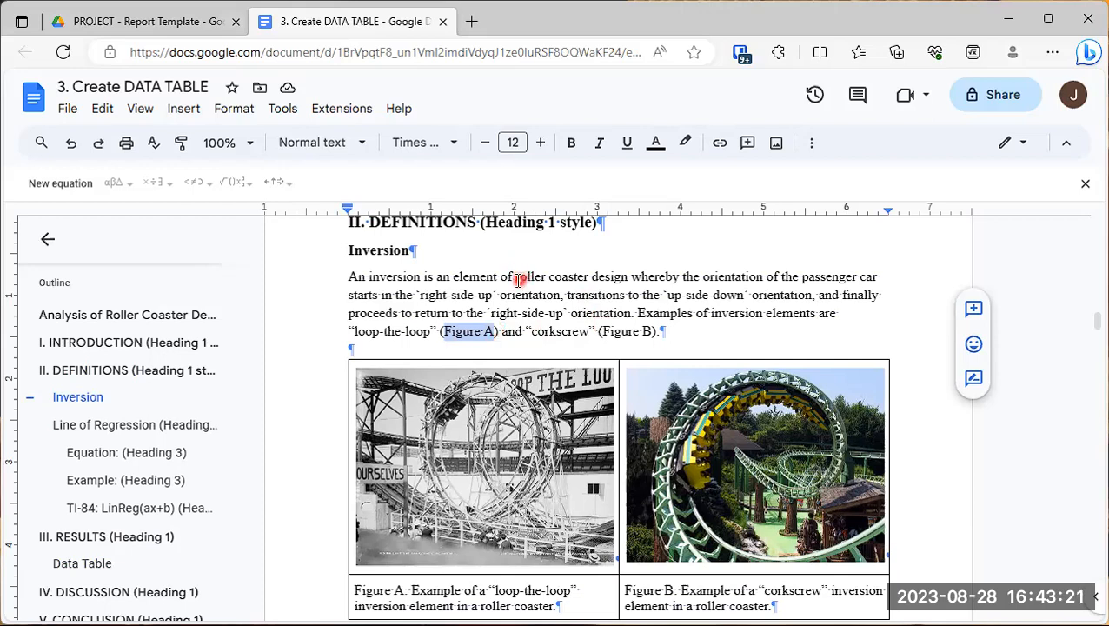
scroll(518, 280, "down", 2)
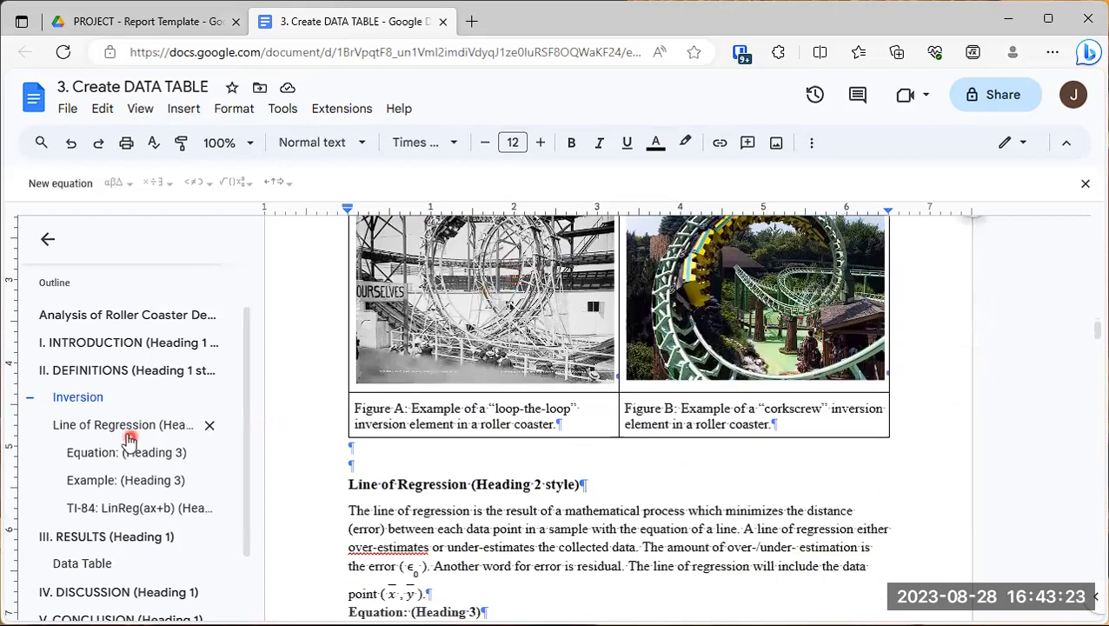
Go to the Data Table section and read through its table and variable descriptions down to Inversions.
left_click(80, 565)
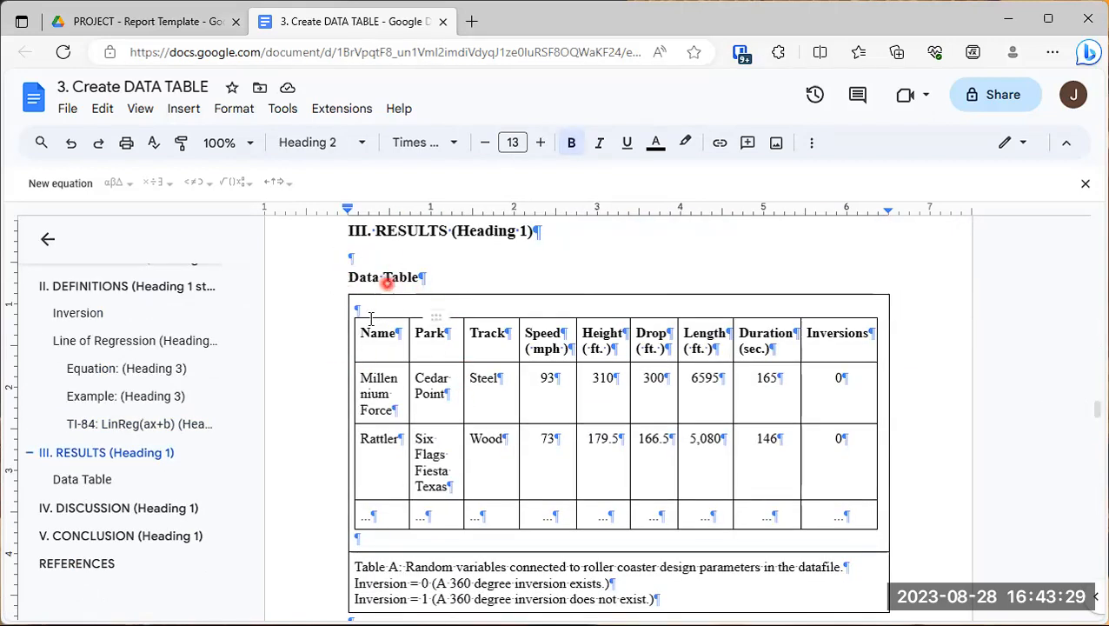
scroll(396, 292, "down", 1)
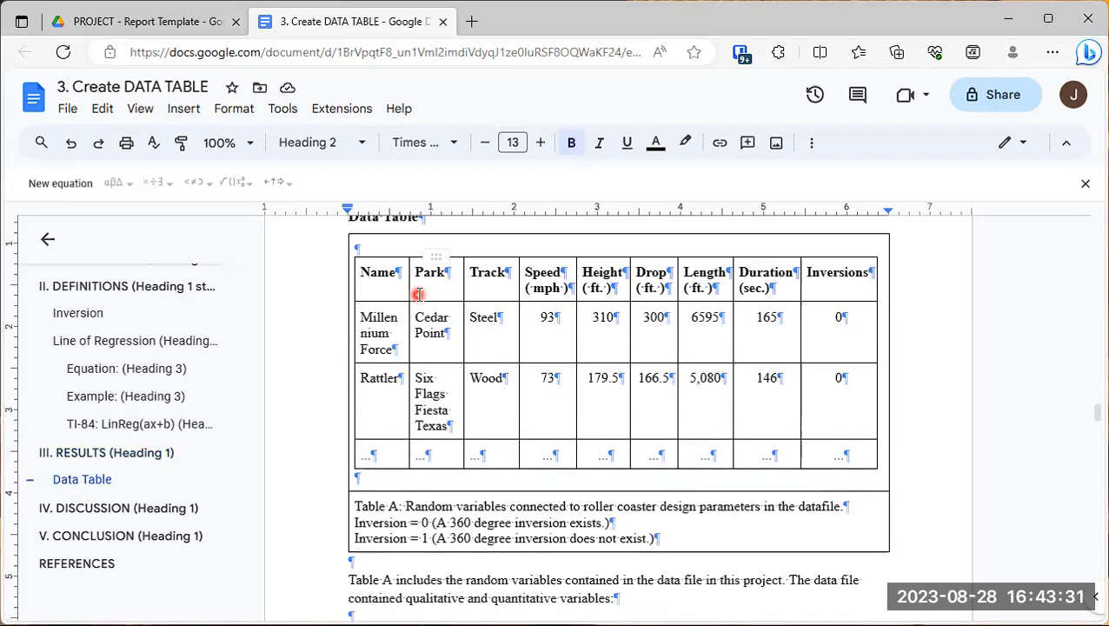
scroll(445, 322, "down", 3)
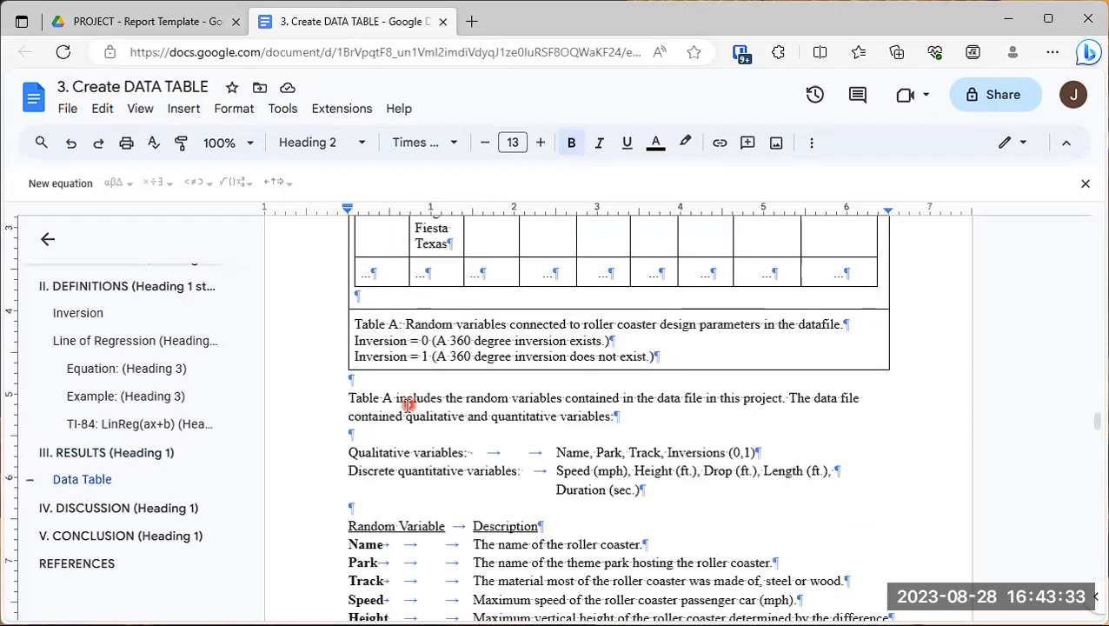
scroll(478, 469, "down", 3)
scroll(483, 474, "down", 4)
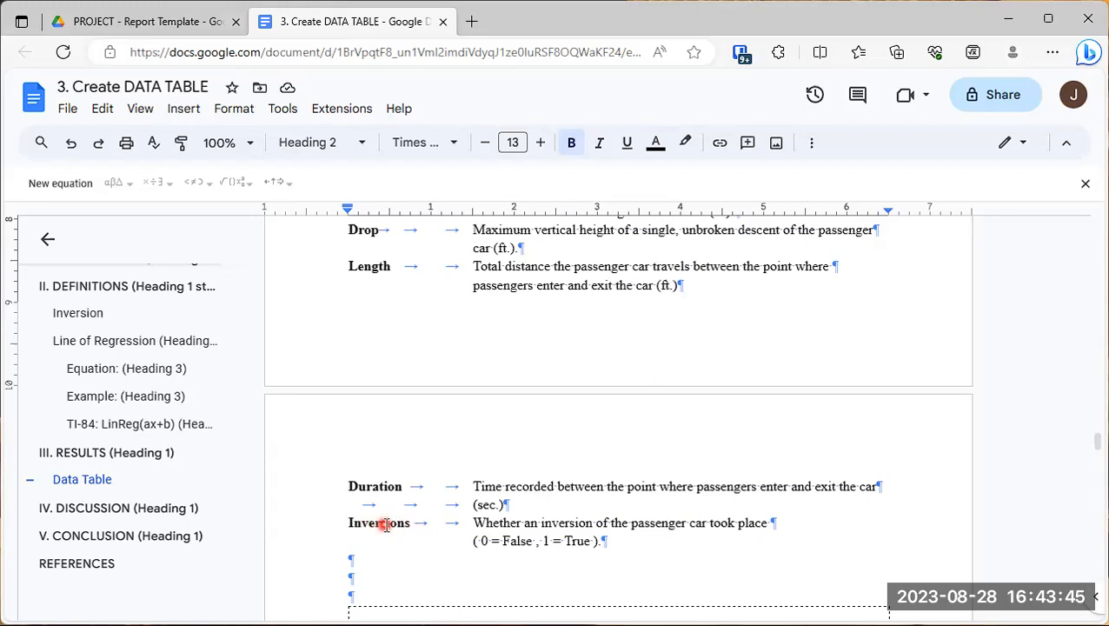
Return to the Definitions section and review the Inversion paragraph, its captioned pictures and the text that follows.
left_click(106, 293)
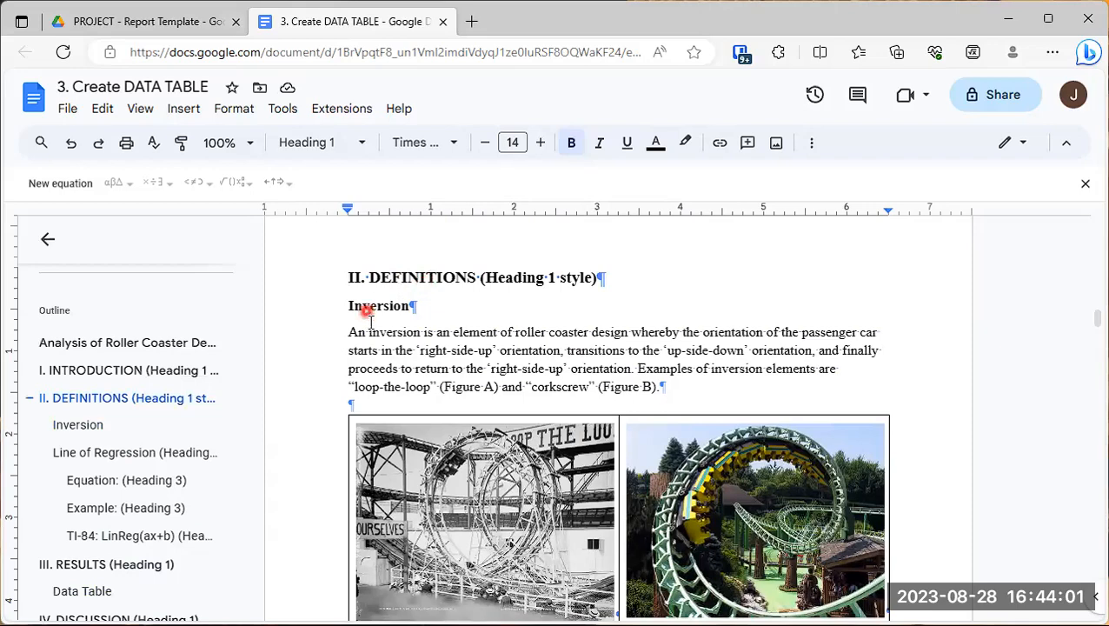
scroll(441, 333, "down", 3)
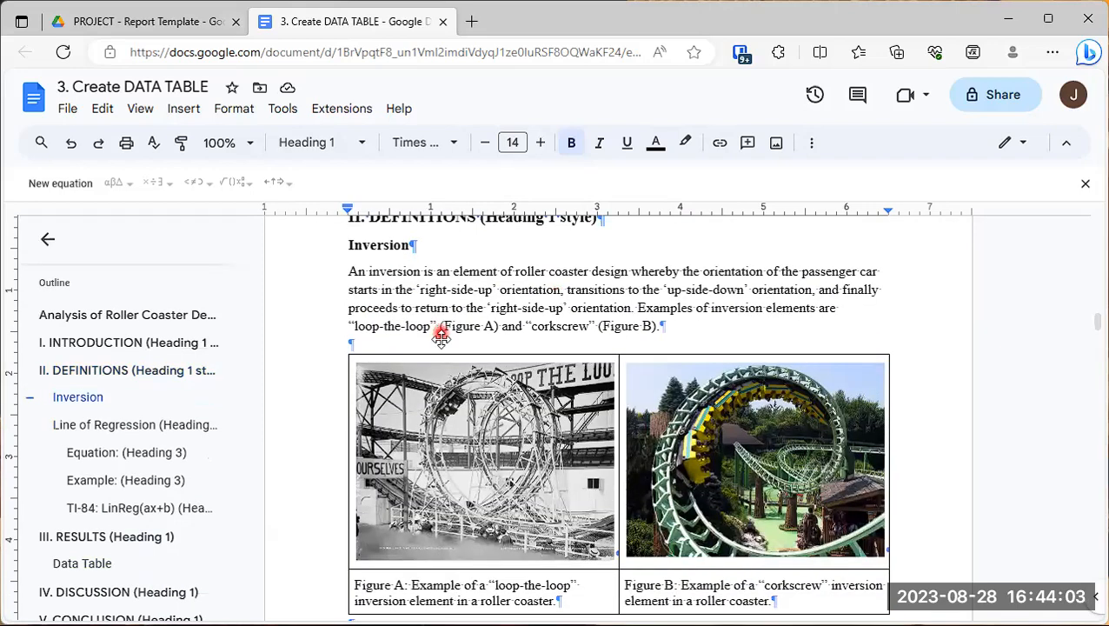
scroll(493, 388, "down", 1)
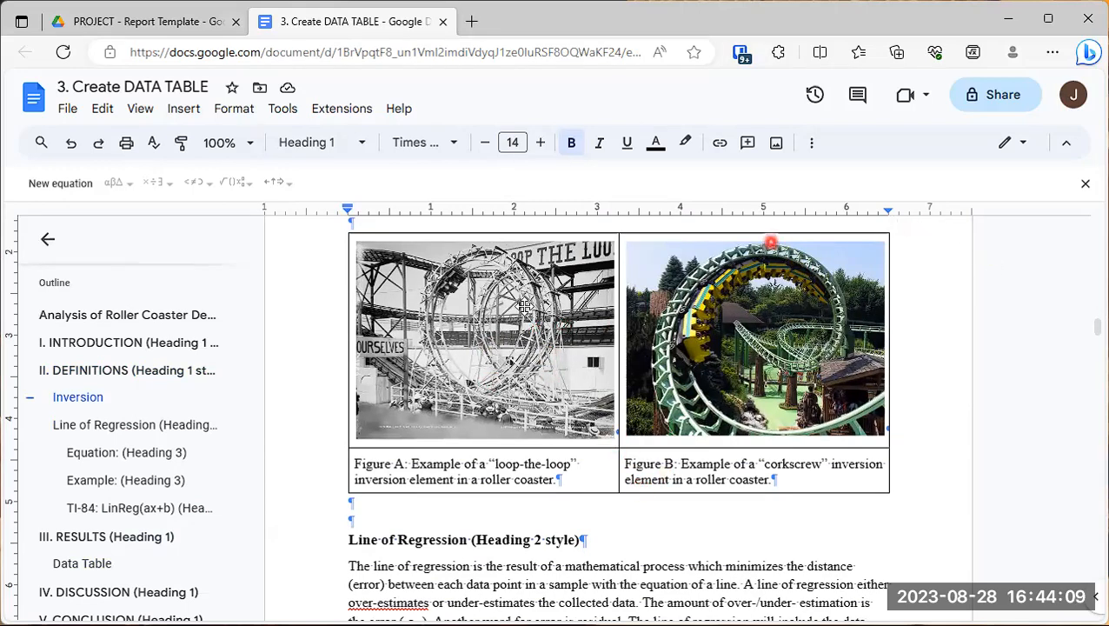
scroll(461, 345, "down", 5)
scroll(467, 343, "up", 7)
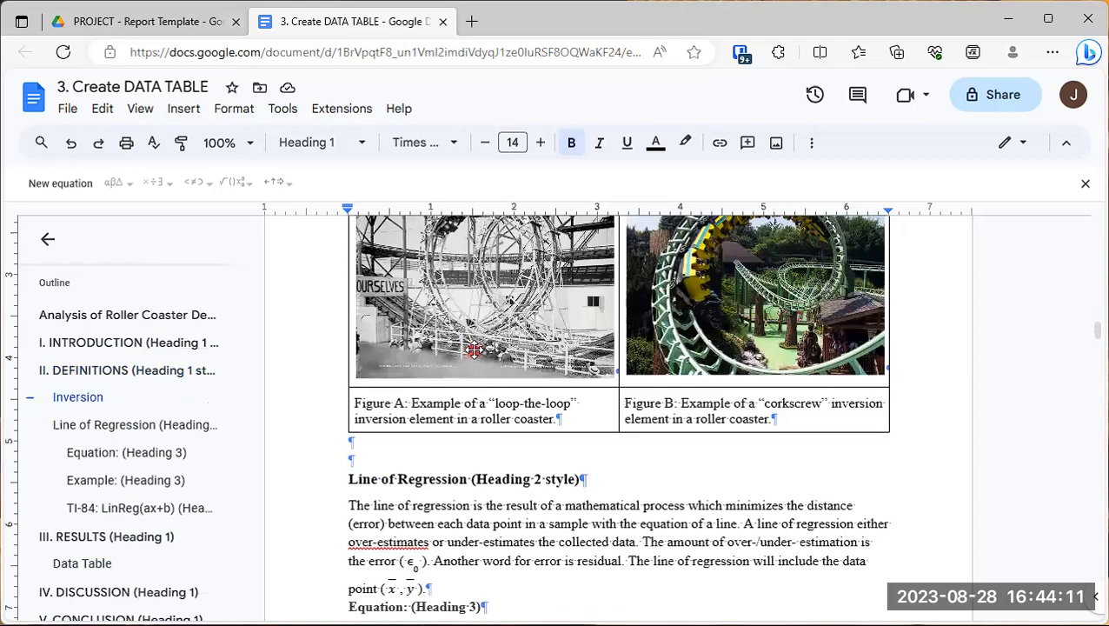